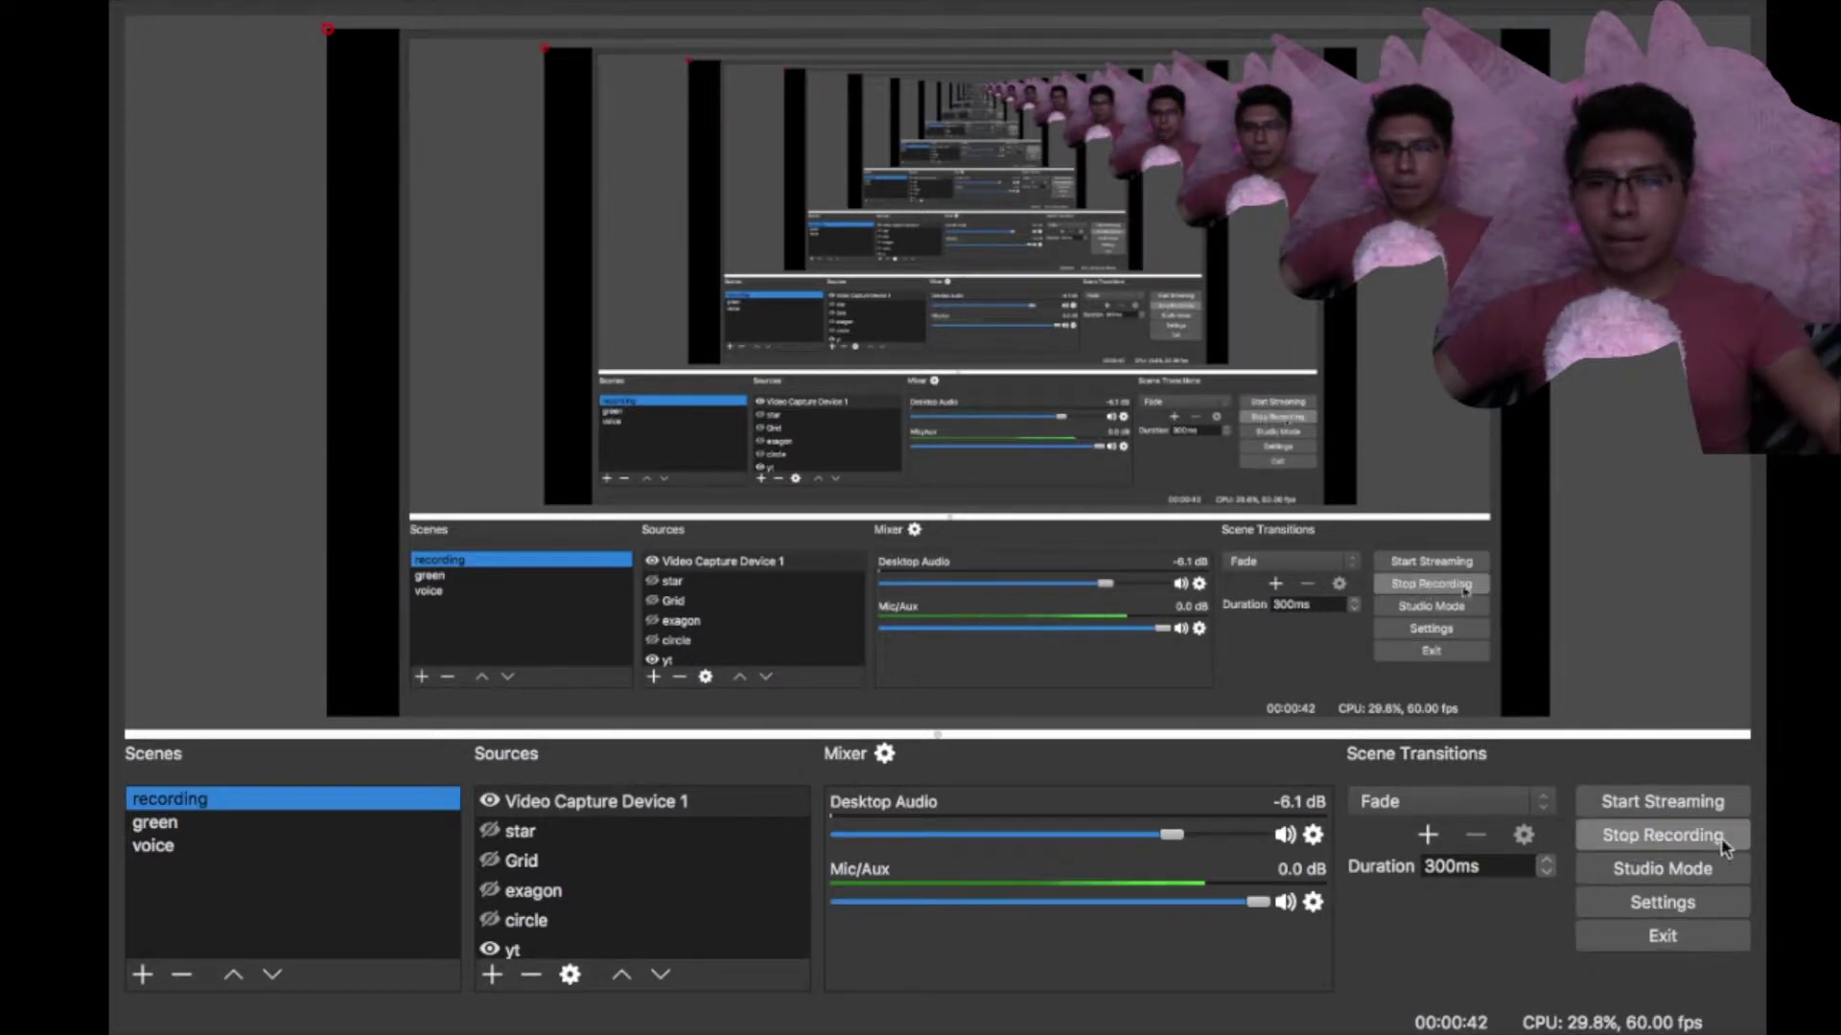
Keep the Dark interface theme in OBS settings and close them.
left_click(1624, 918)
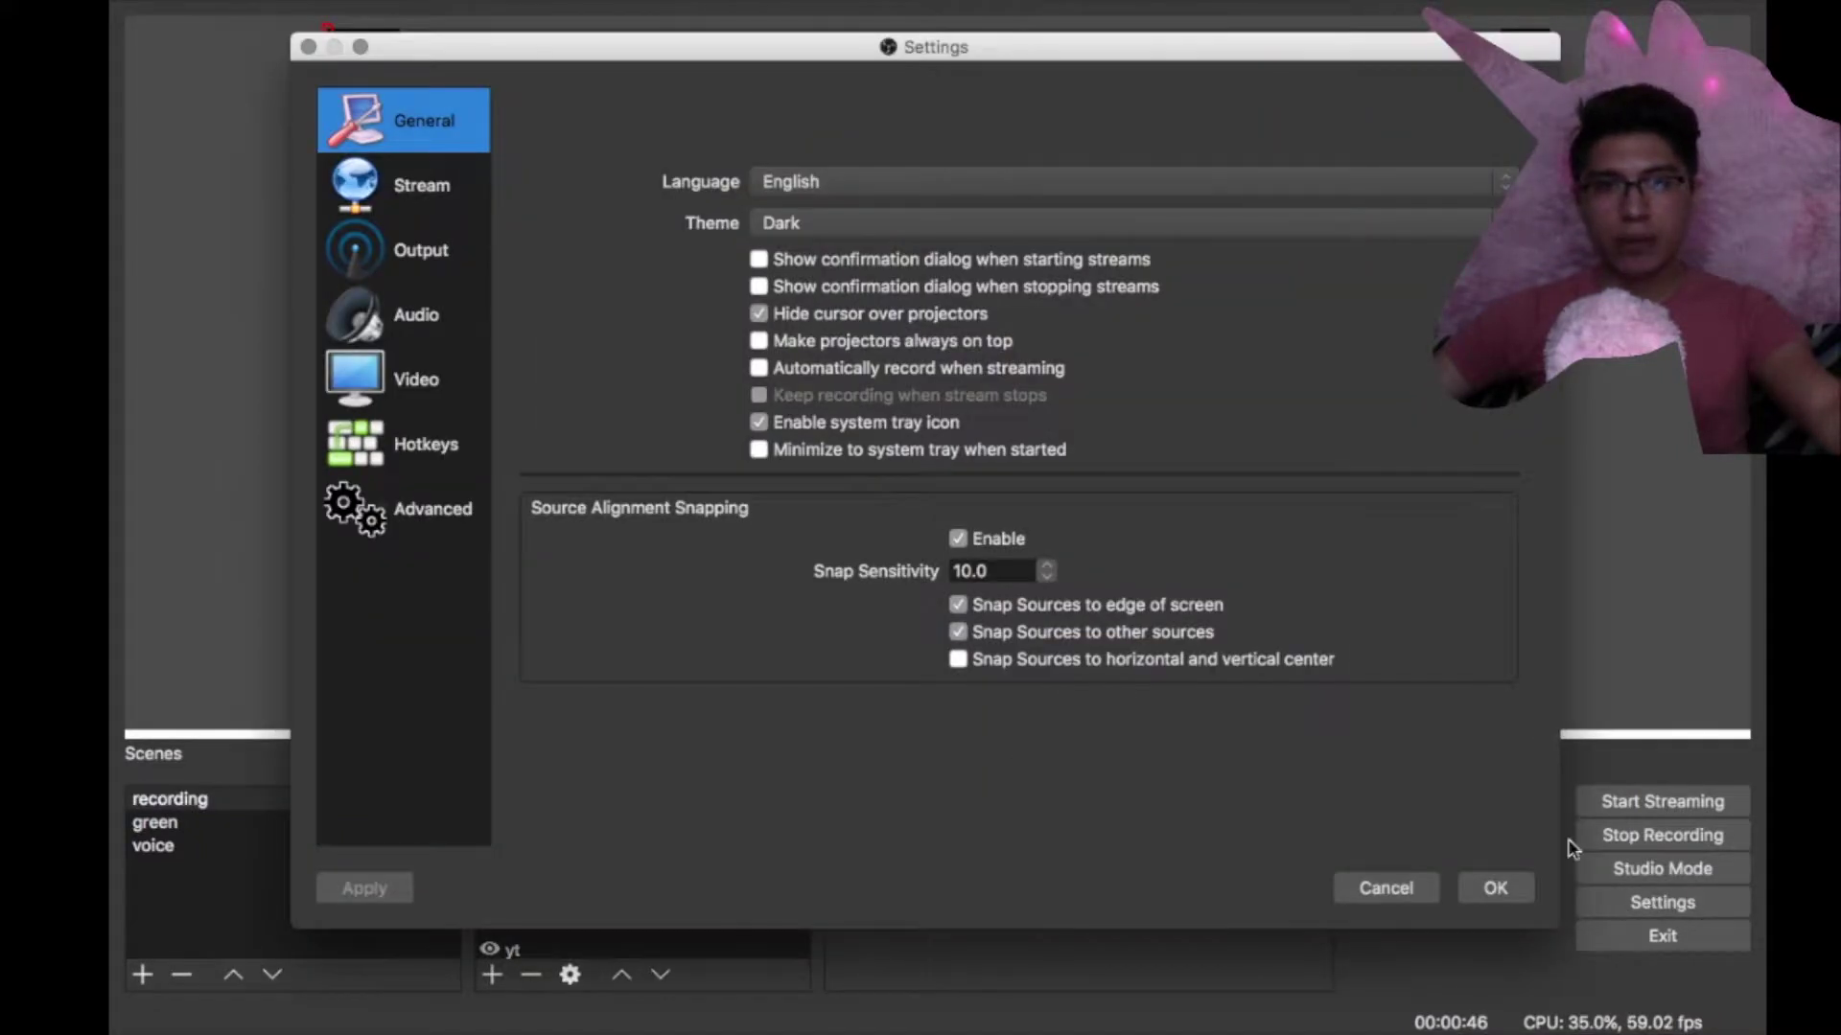
left_click(830, 230)
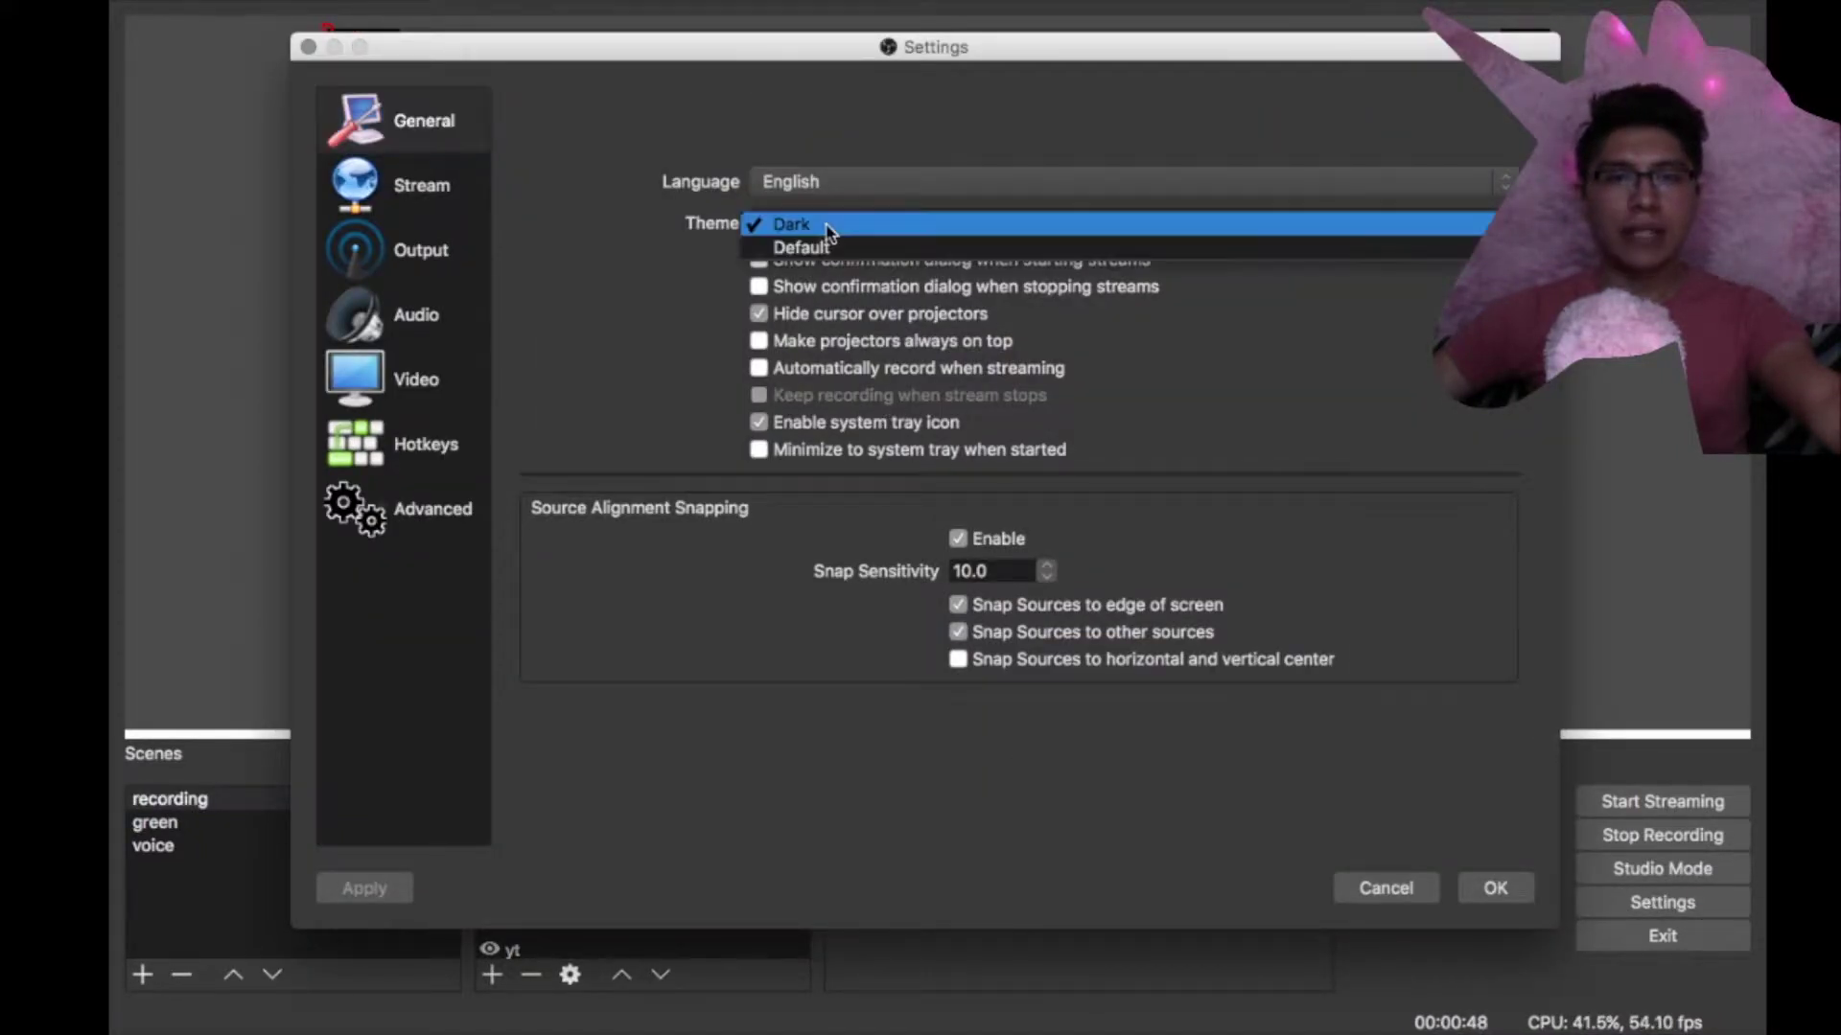
left_click(815, 226)
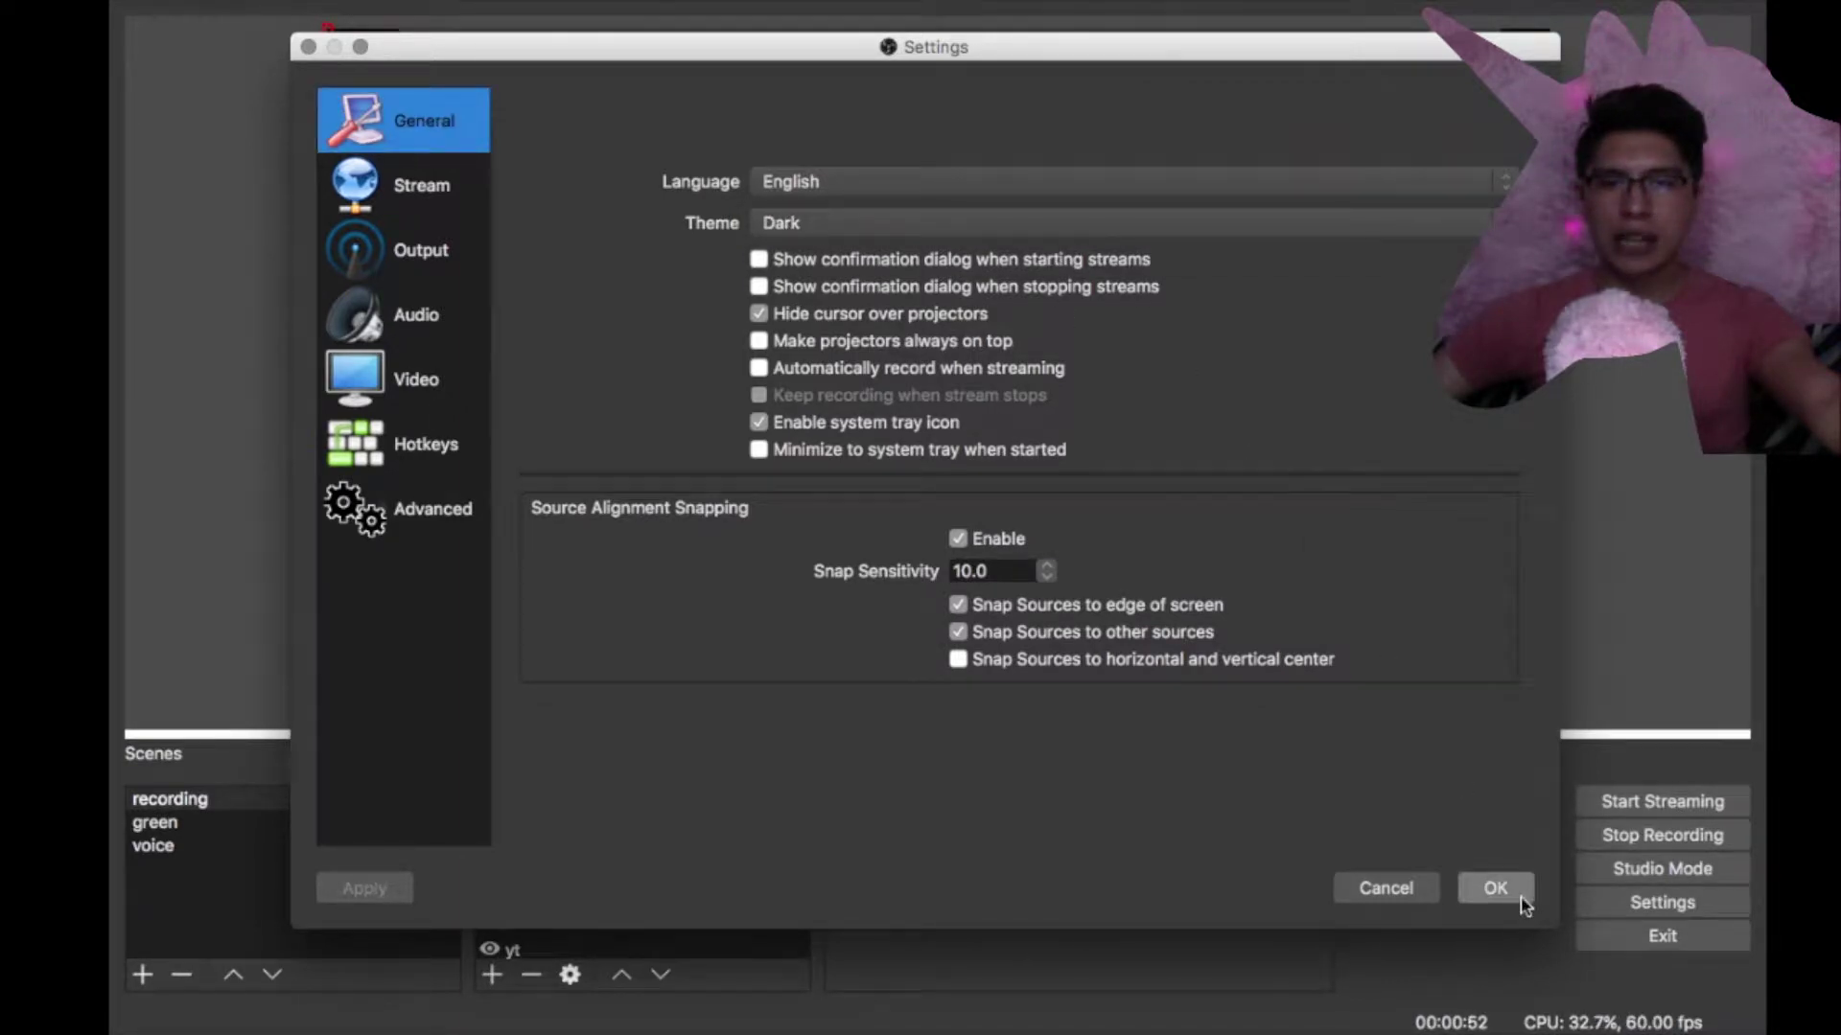
left_click(1494, 889)
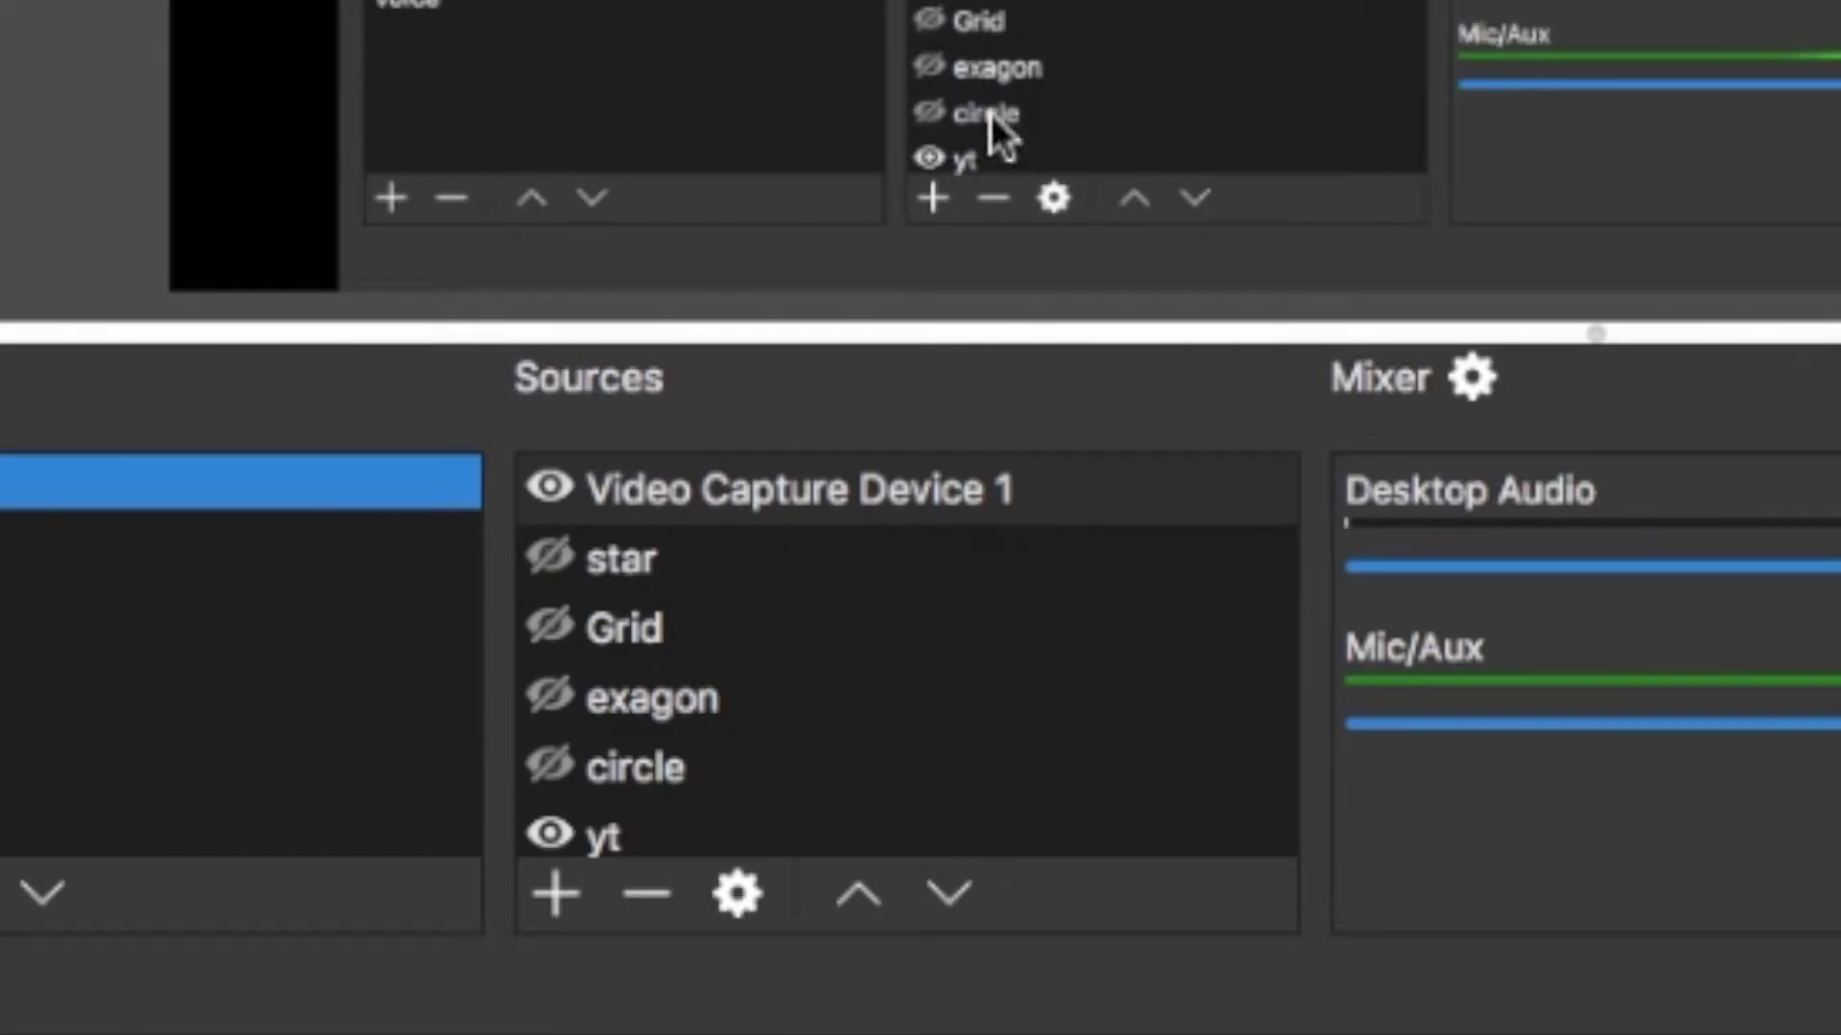
Add a new Video Capture Device source named Video Capture Device 2.
left_click(556, 895)
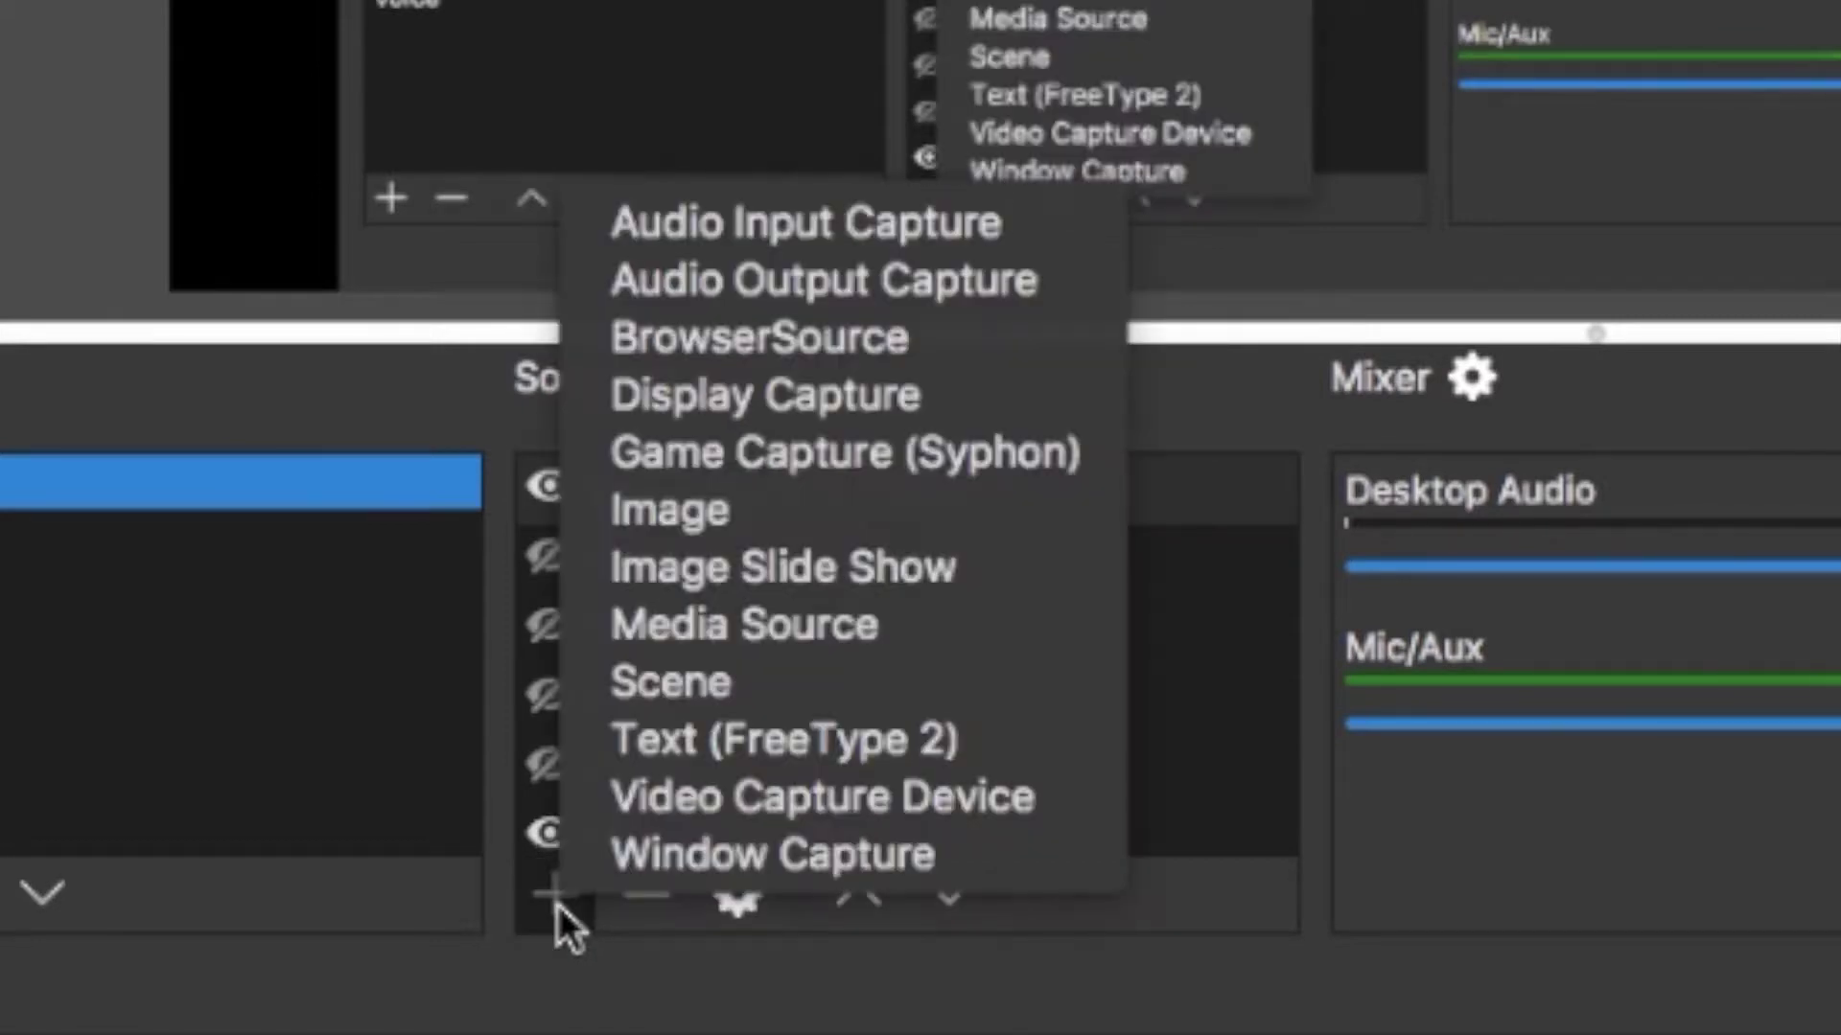
left_click(1045, 805)
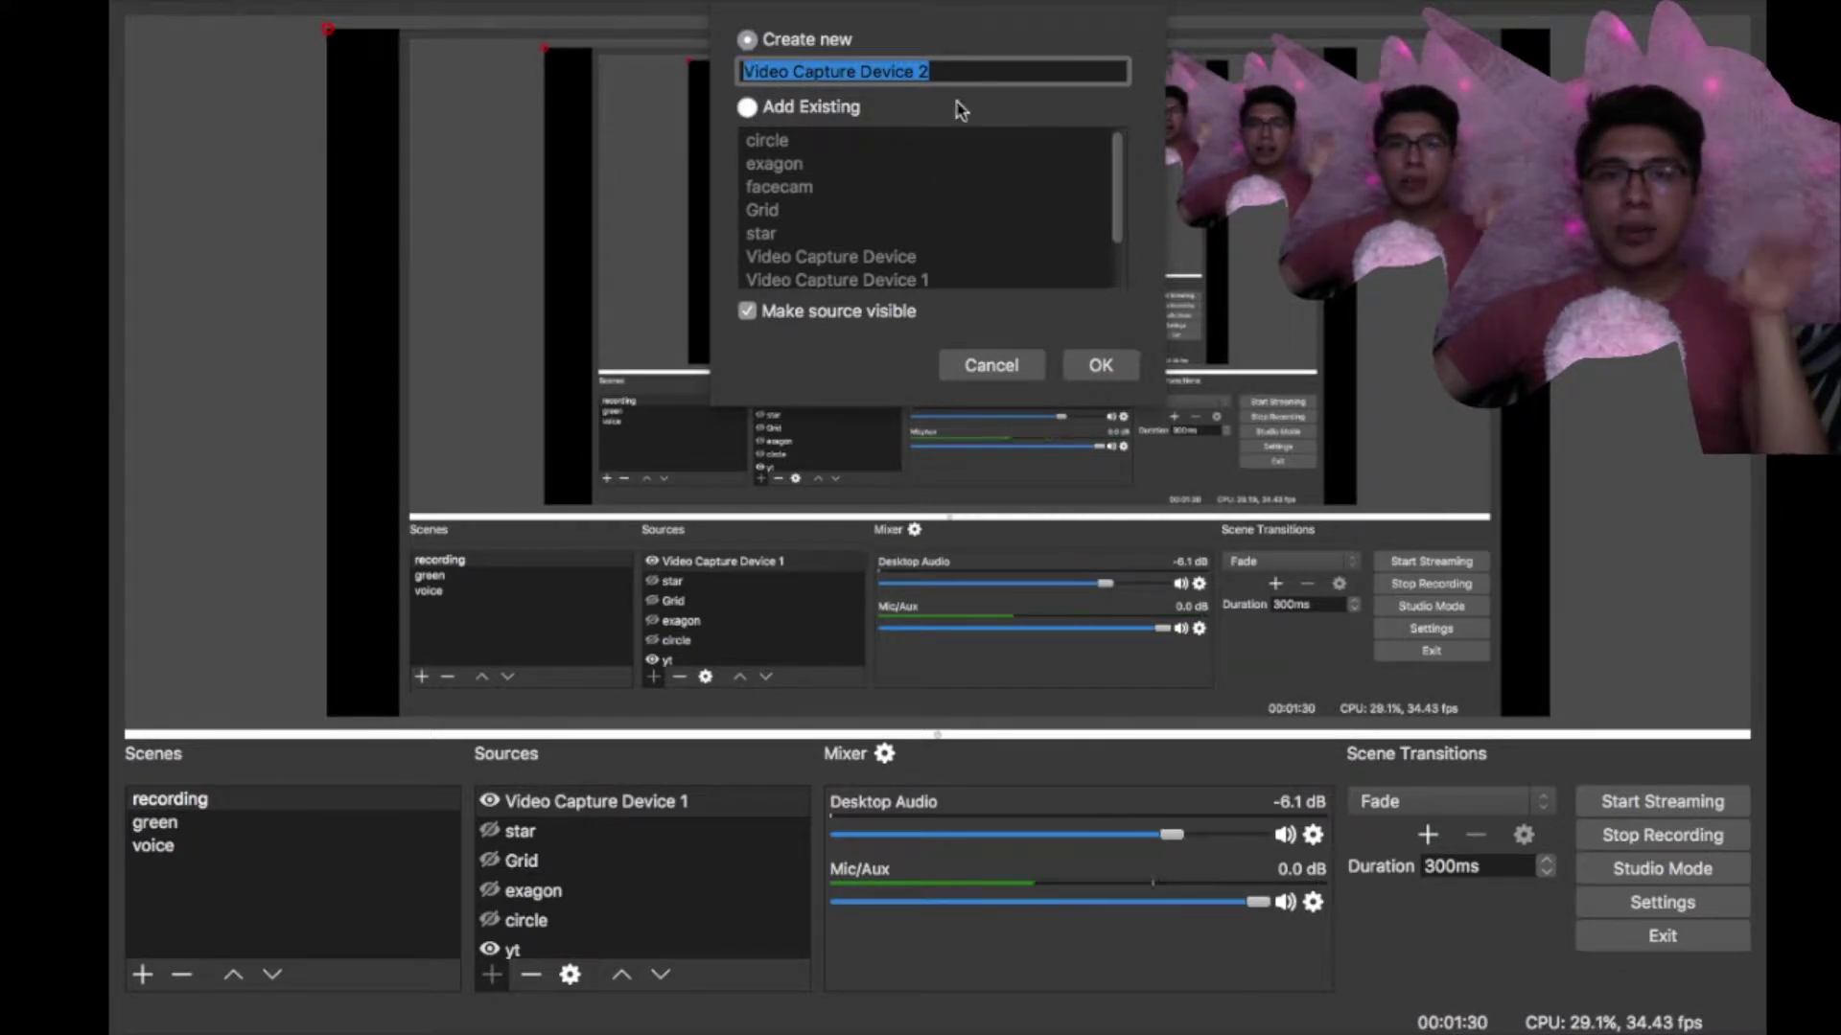
left_click(1097, 365)
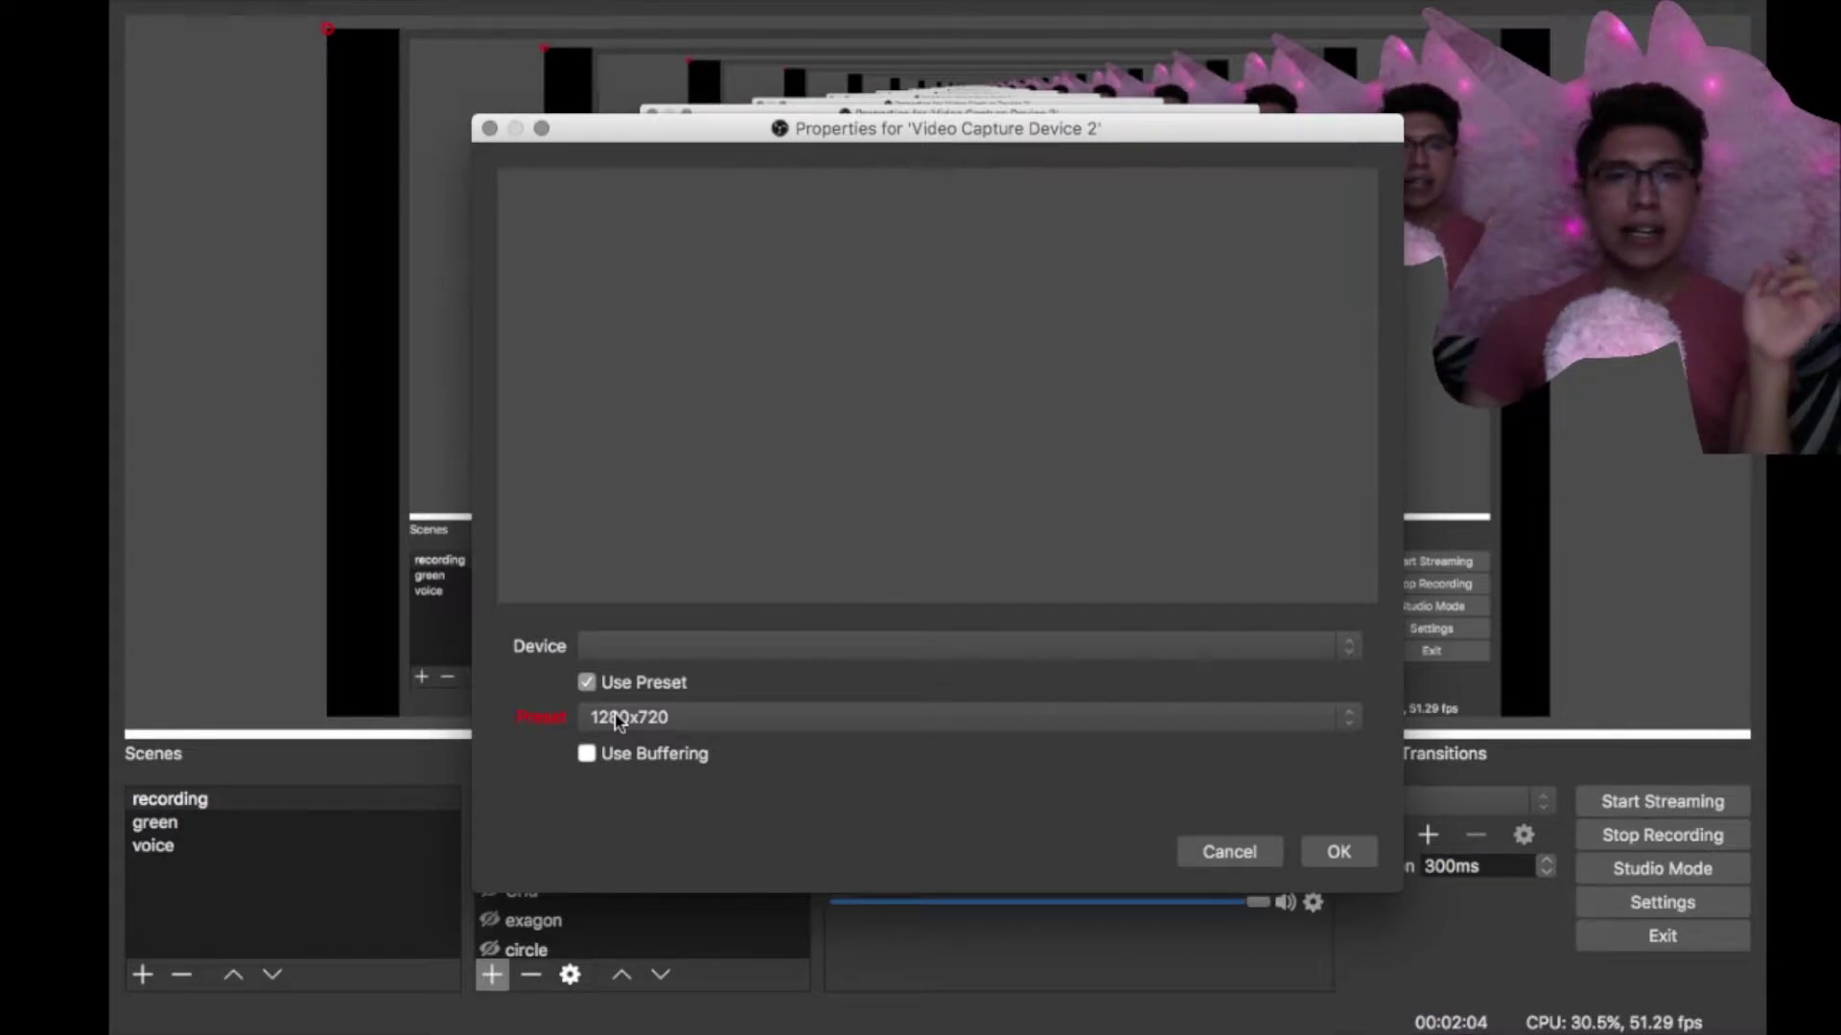
Set Video Capture Device 2 to use the FaceTime HD Camera (Built-in).
left_click(682, 638)
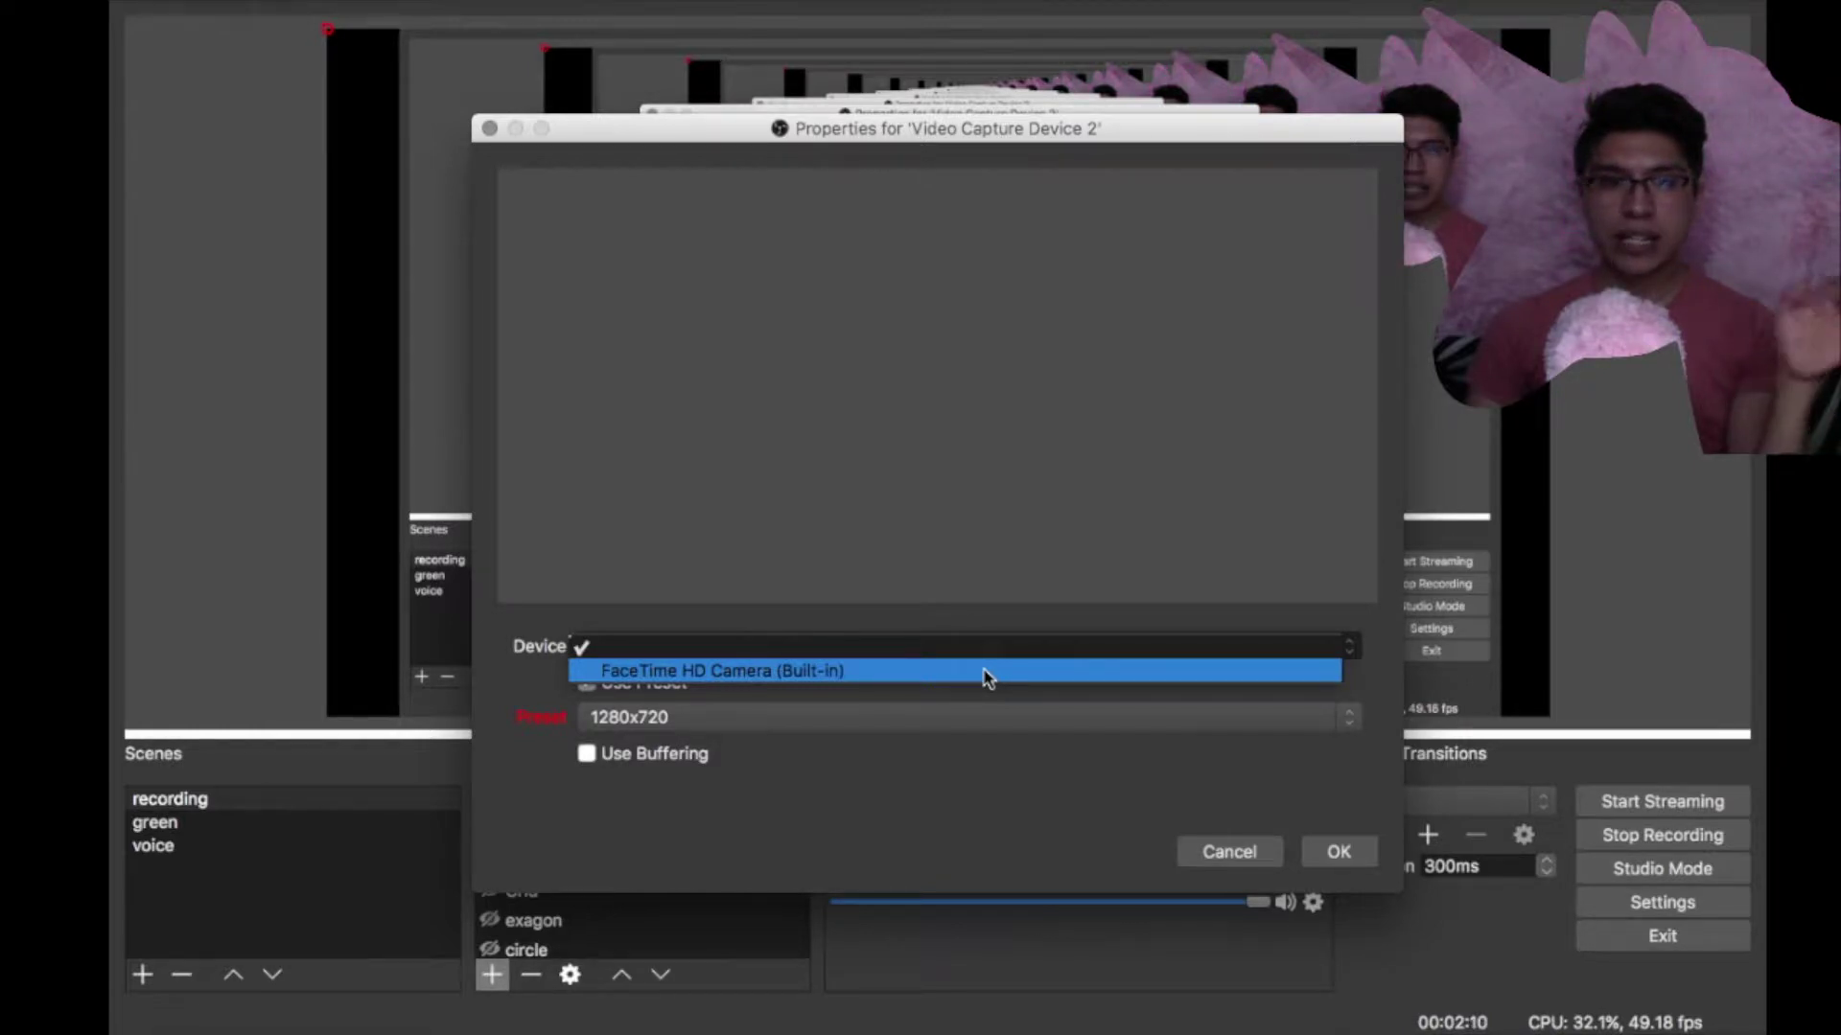
left_click(1231, 867)
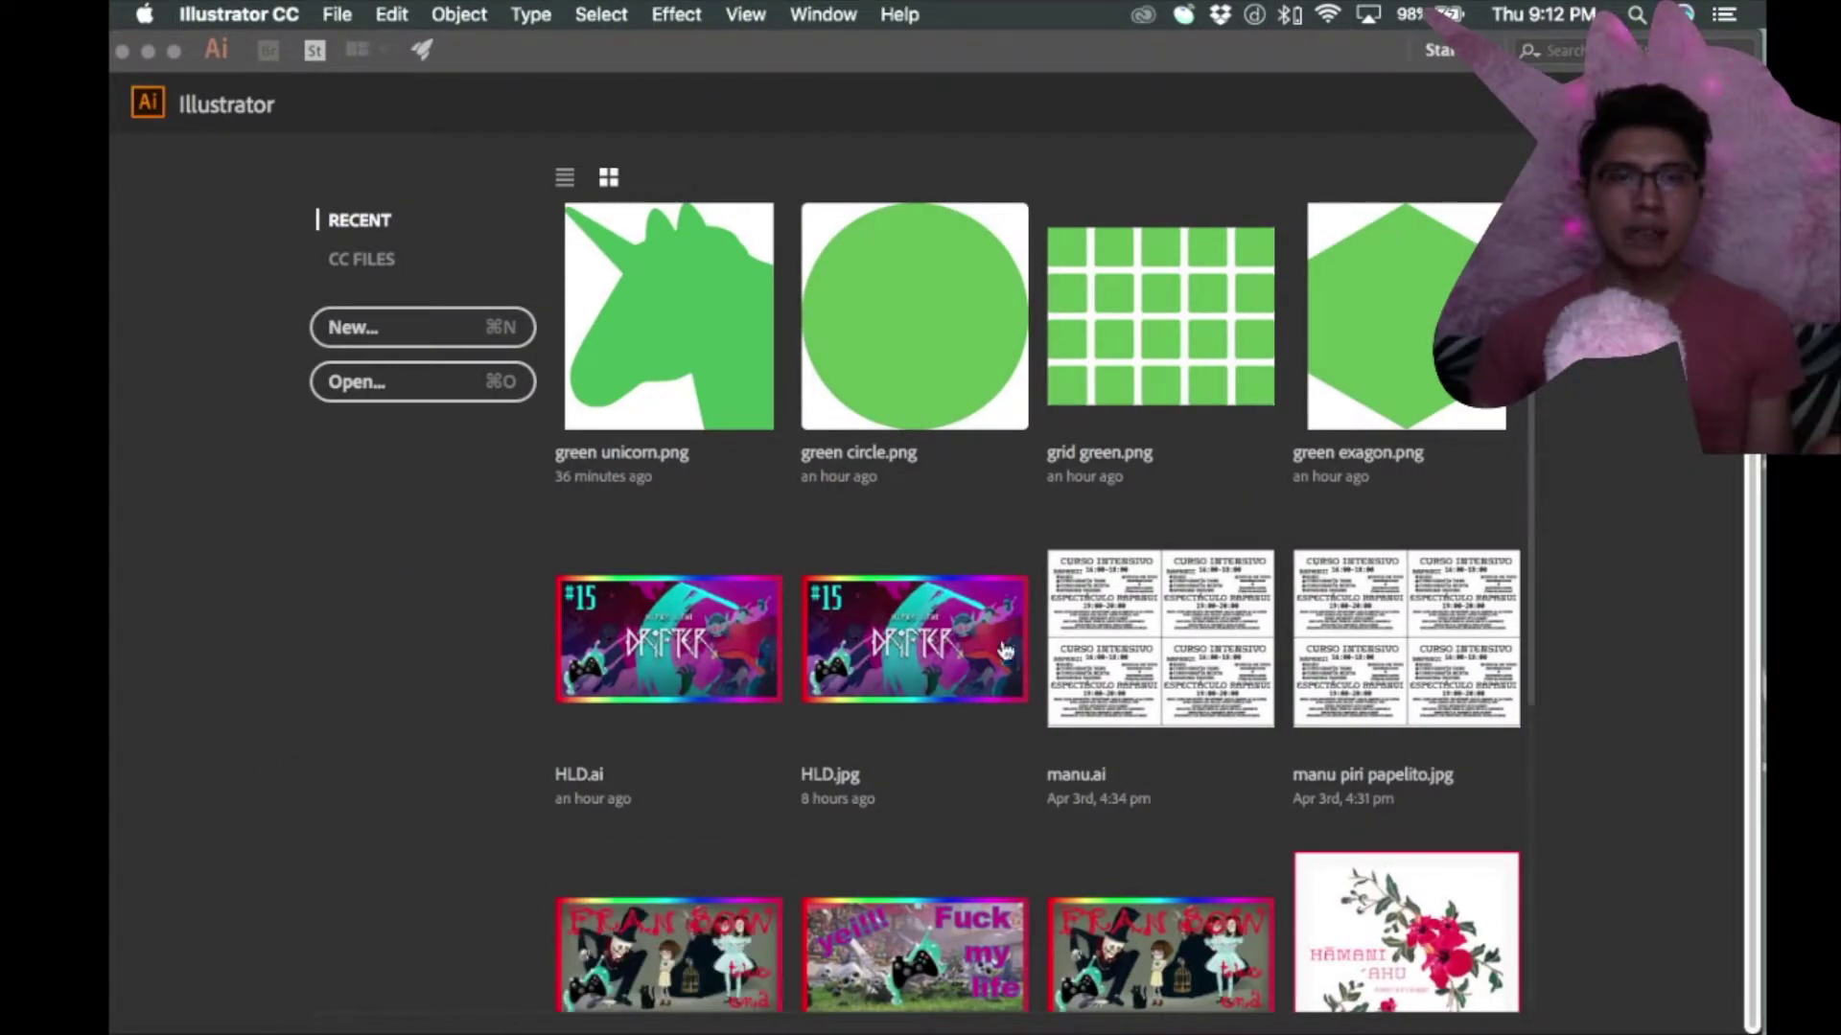
Create a new landscape 1280 x 720 px document, Untitled-3, with Cmd+N.
scroll(726, 658, "left", 1)
scroll(725, 657, "down", 5)
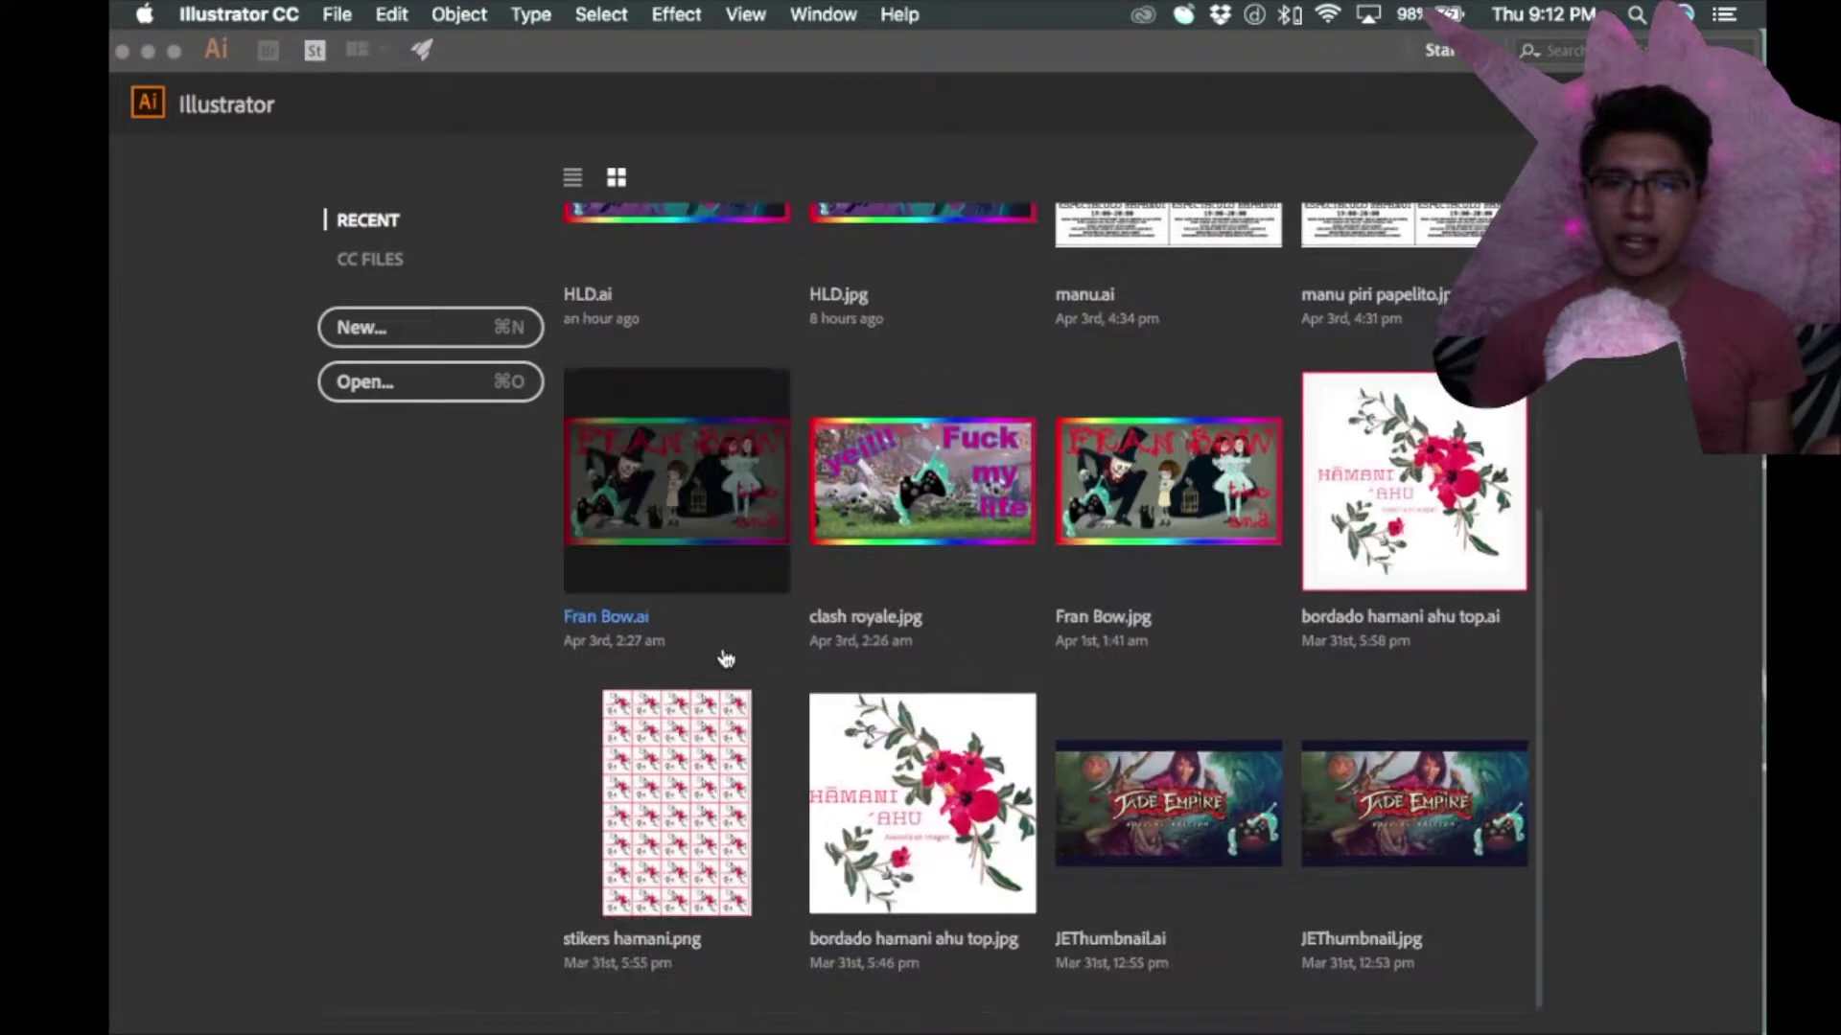
scroll(726, 658, "up", 5)
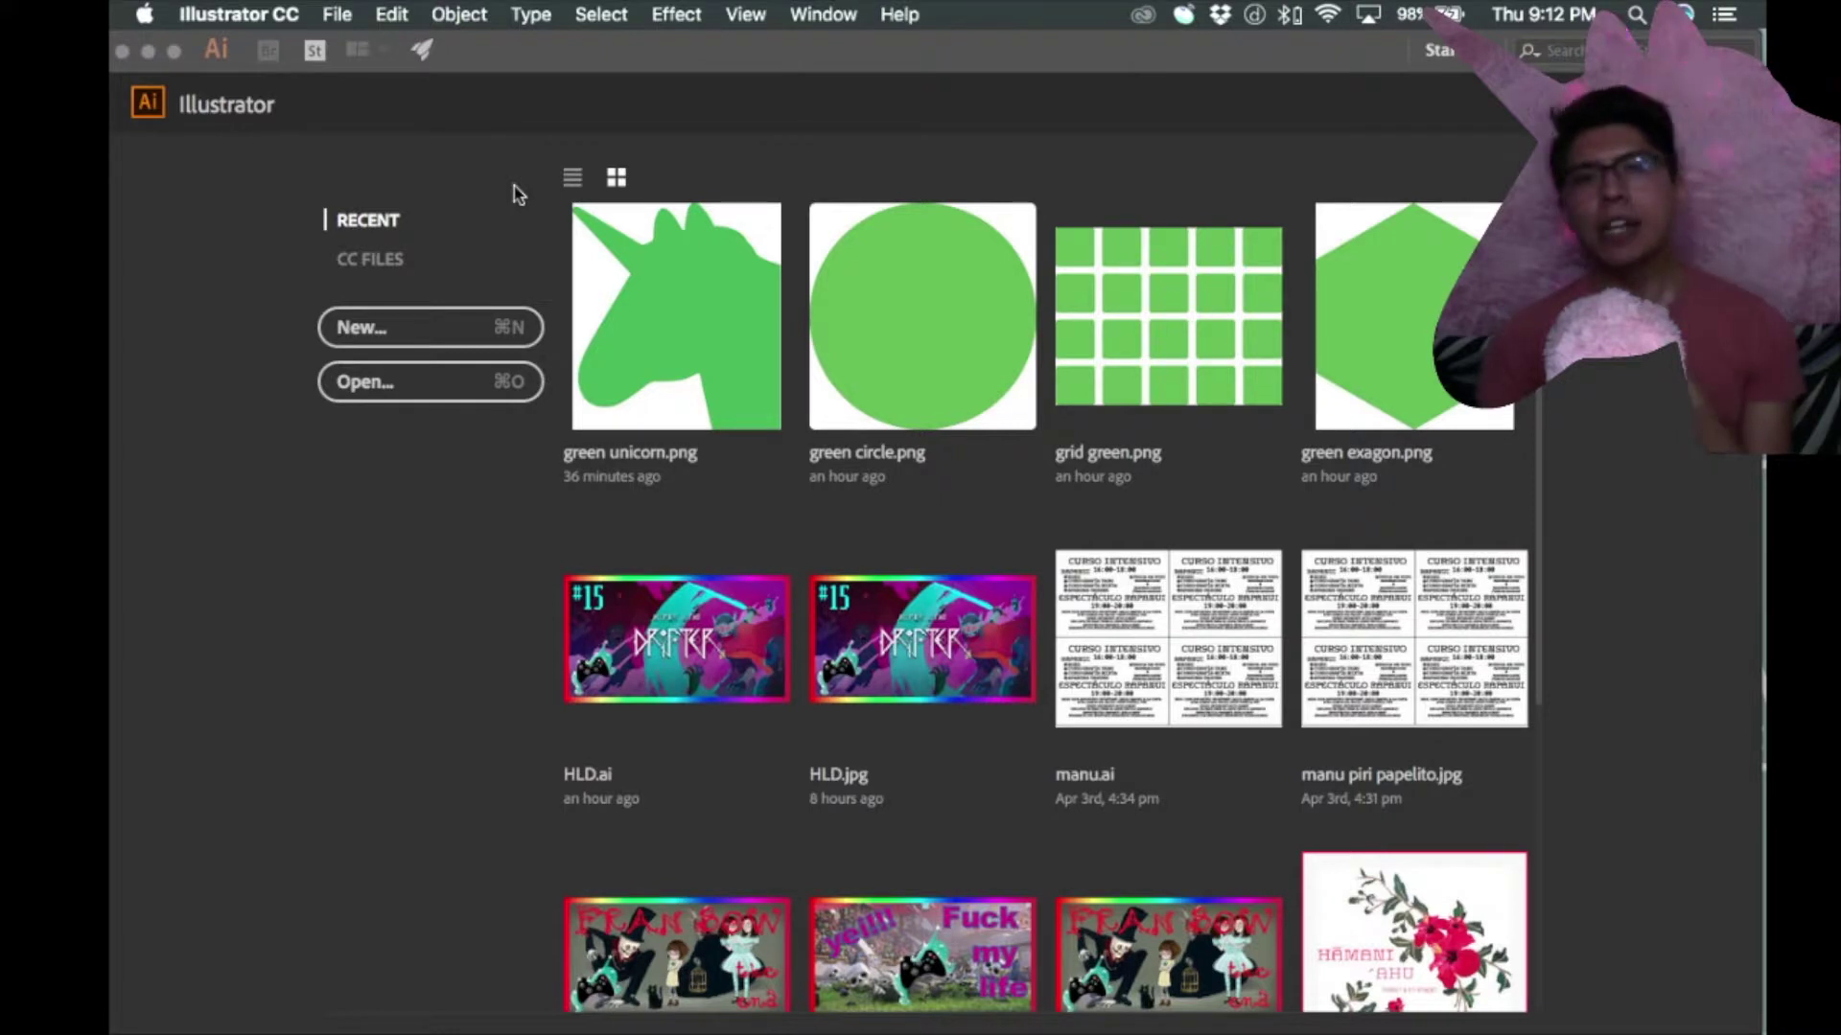
key("super+n")
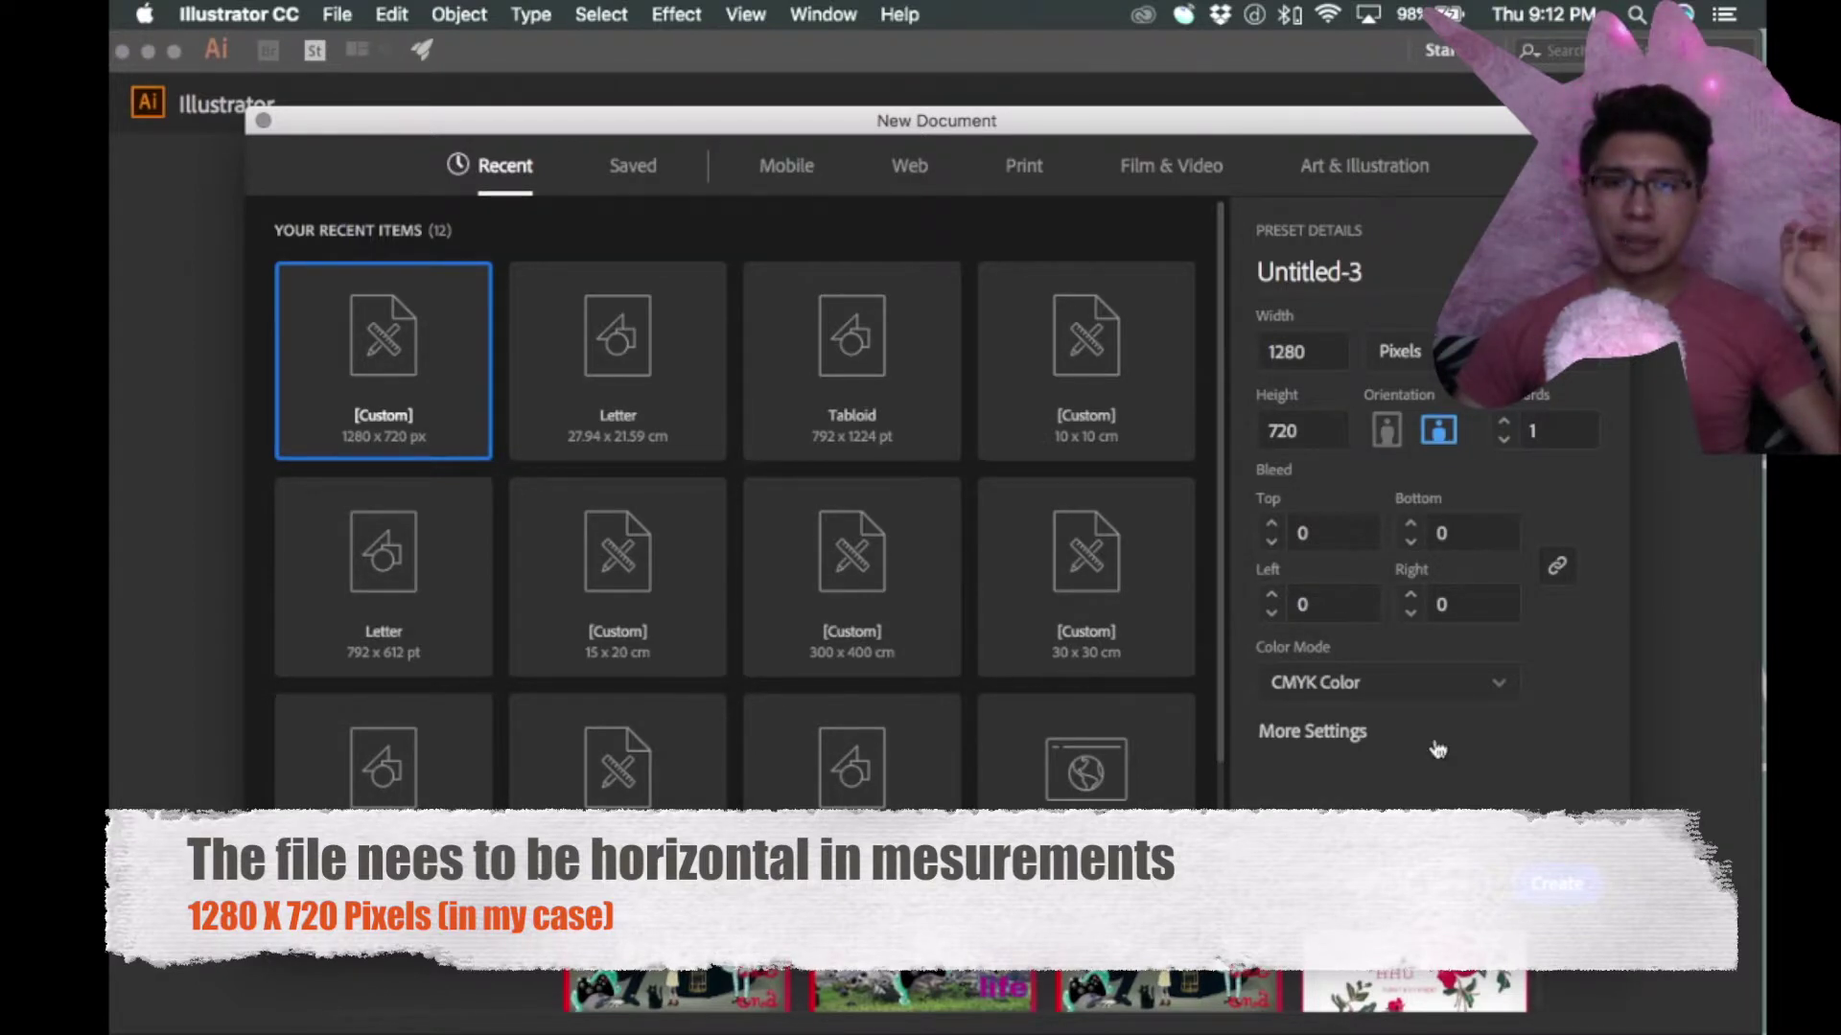
left_click(1557, 882)
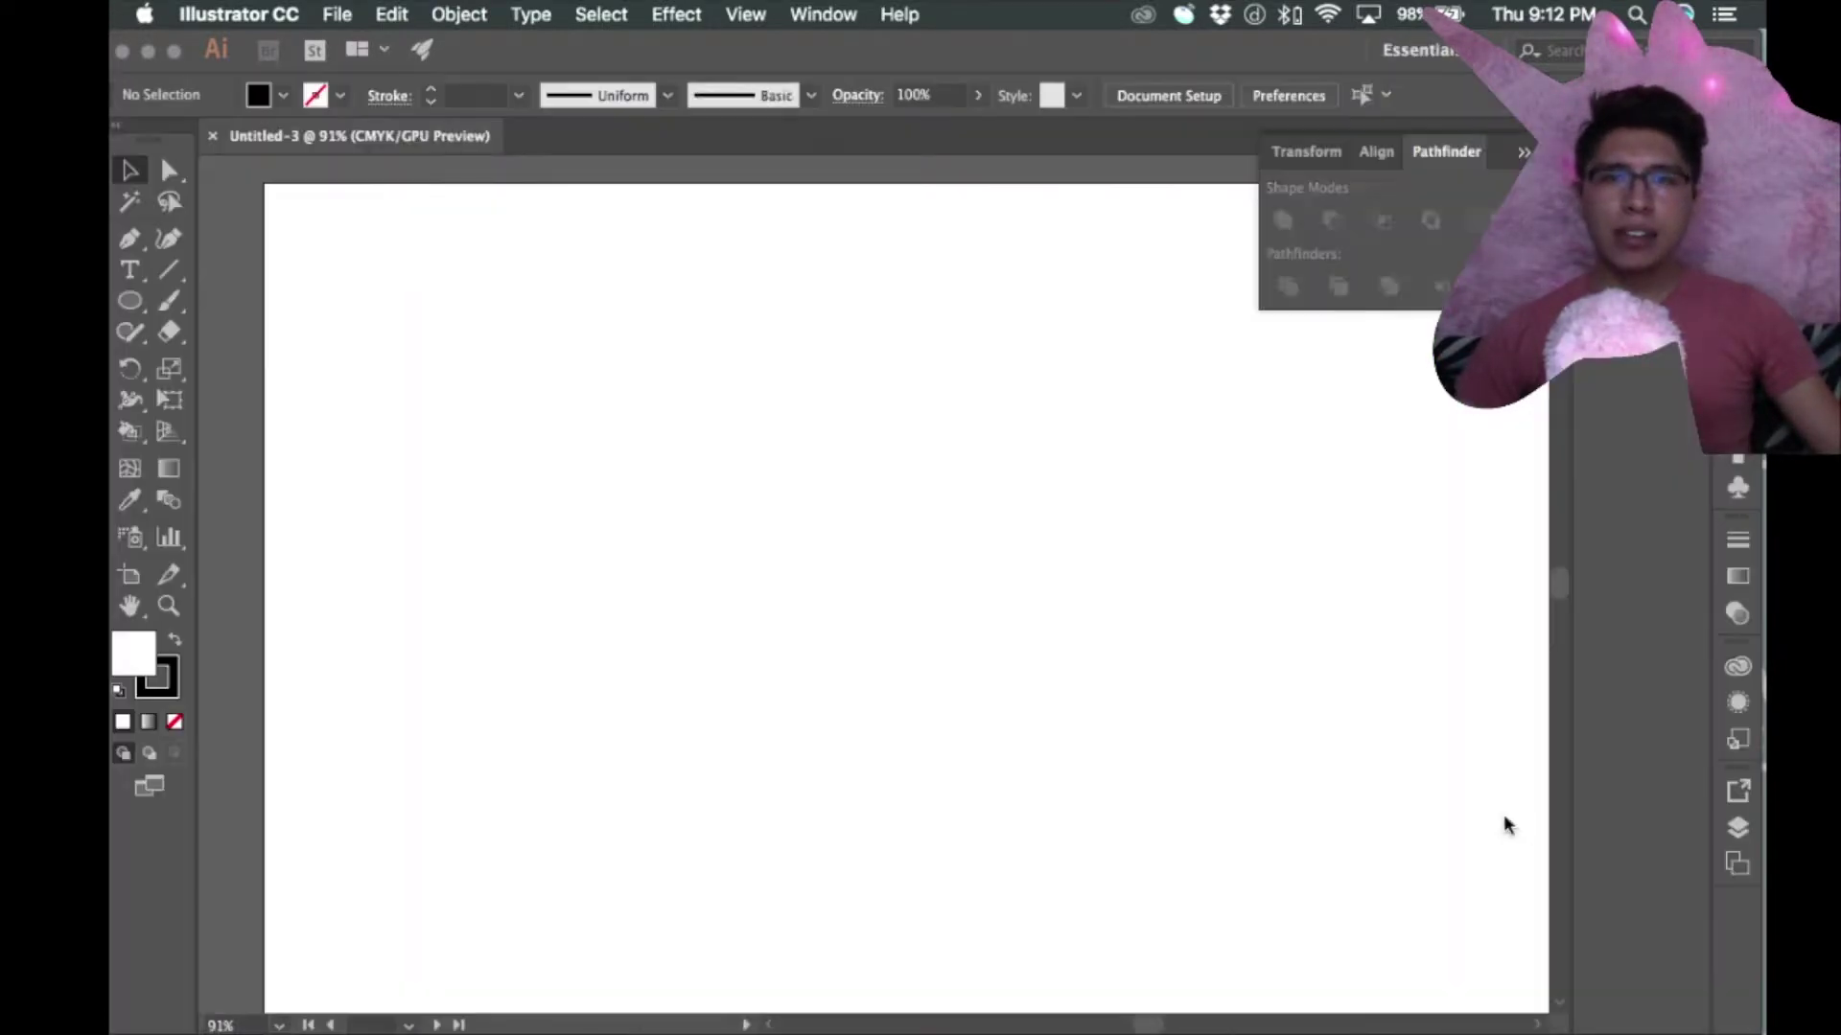
Zoom out, close the Pathfinder panel, and draw a tall ellipse about 312 x 535 px.
key("z")
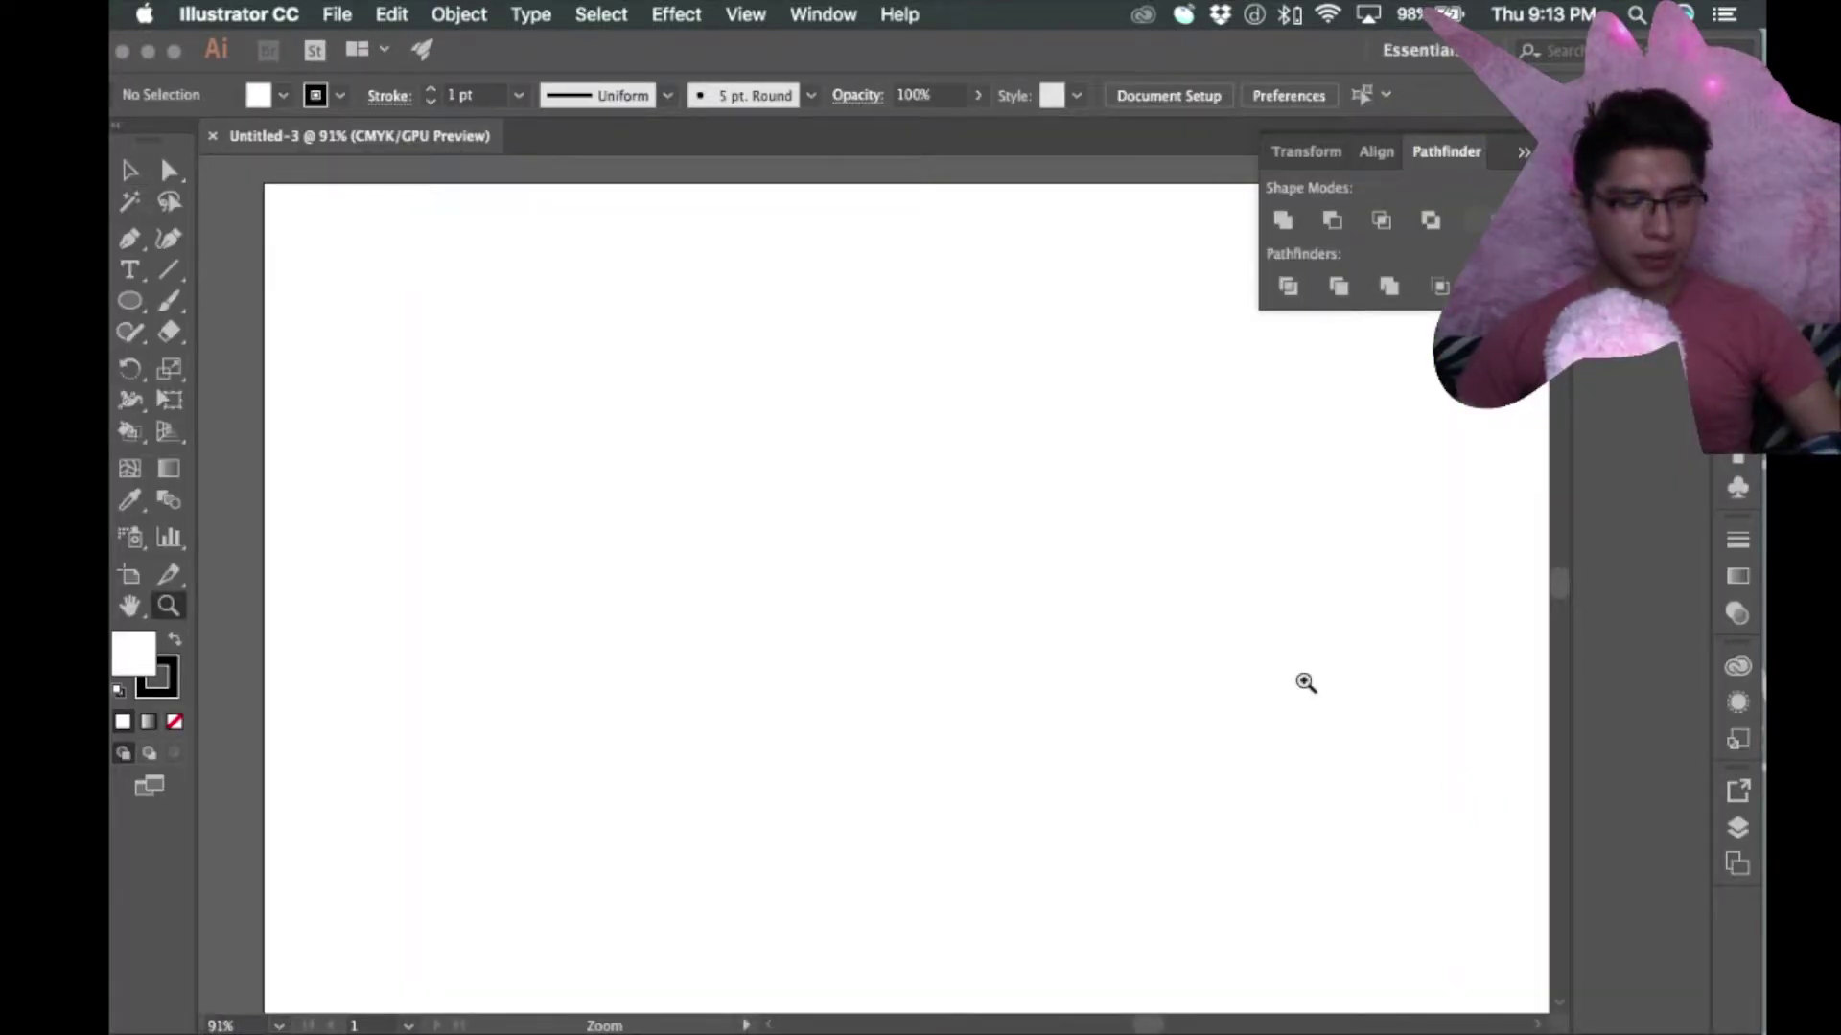
left_click(1197, 629, "alt")
scroll(1189, 637, "left", 2)
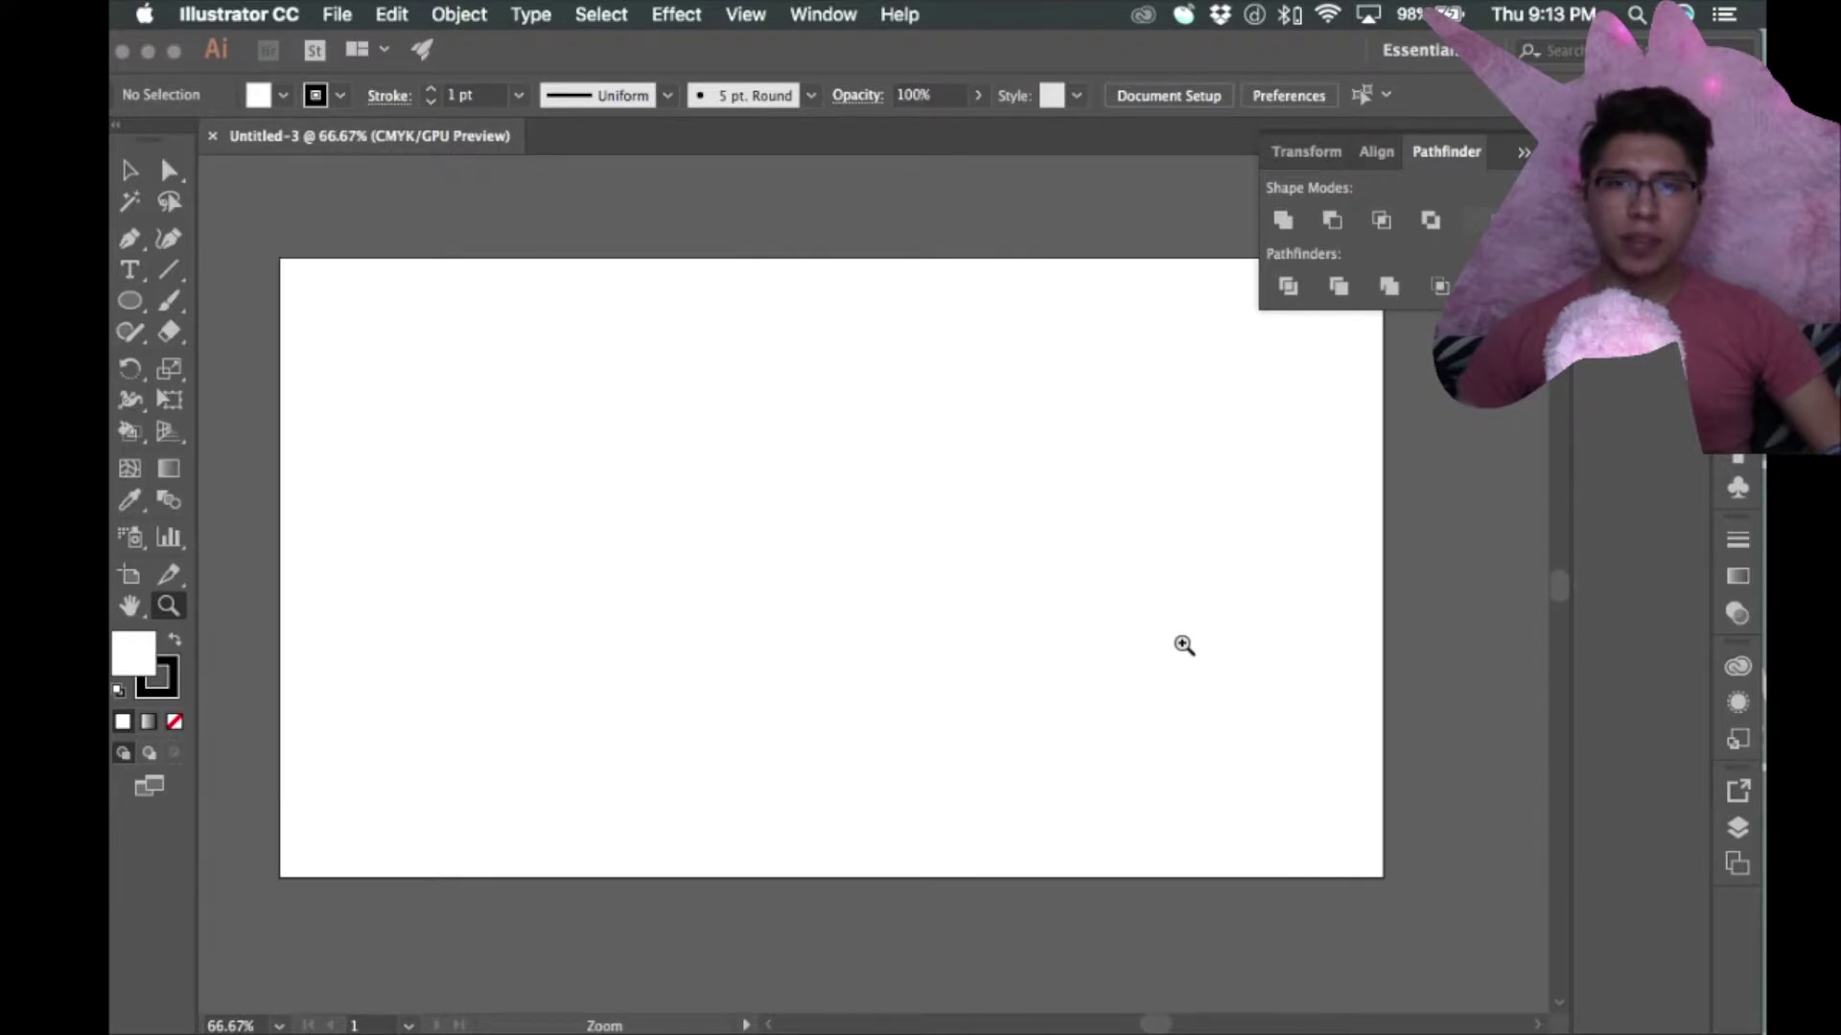
scroll(1184, 646, "left", 2)
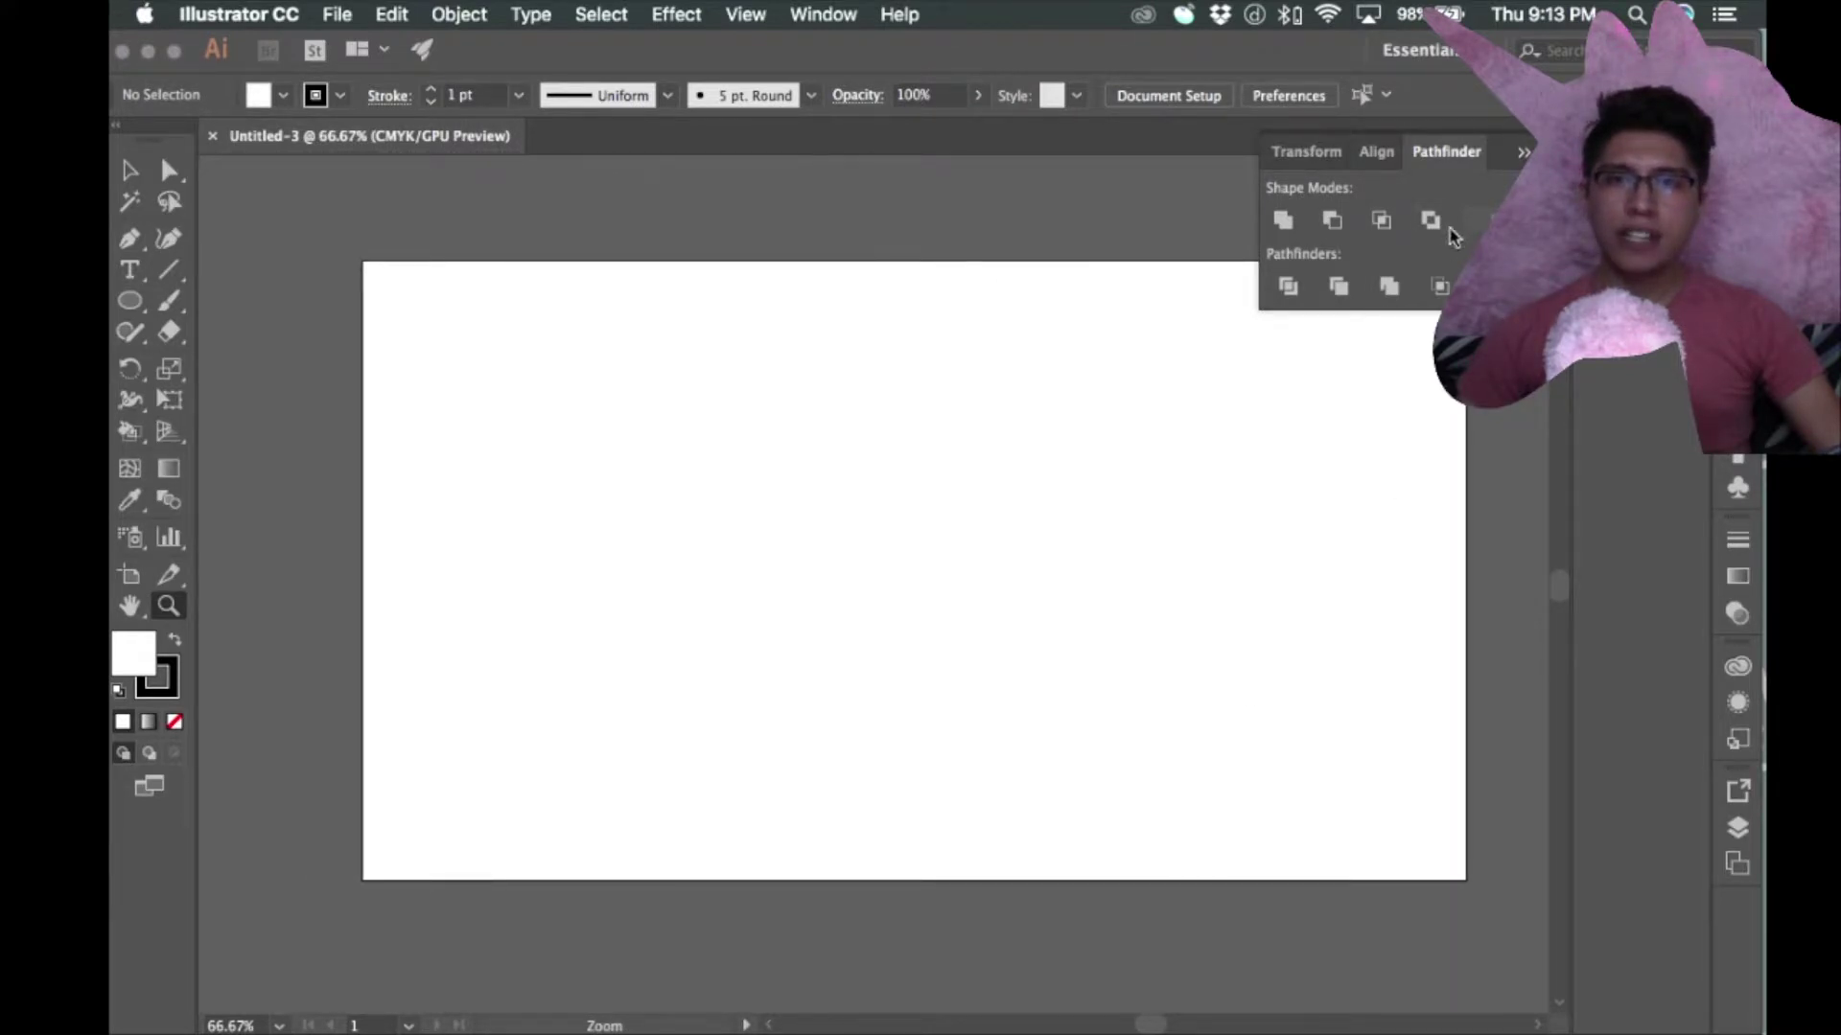
left_click(1522, 154)
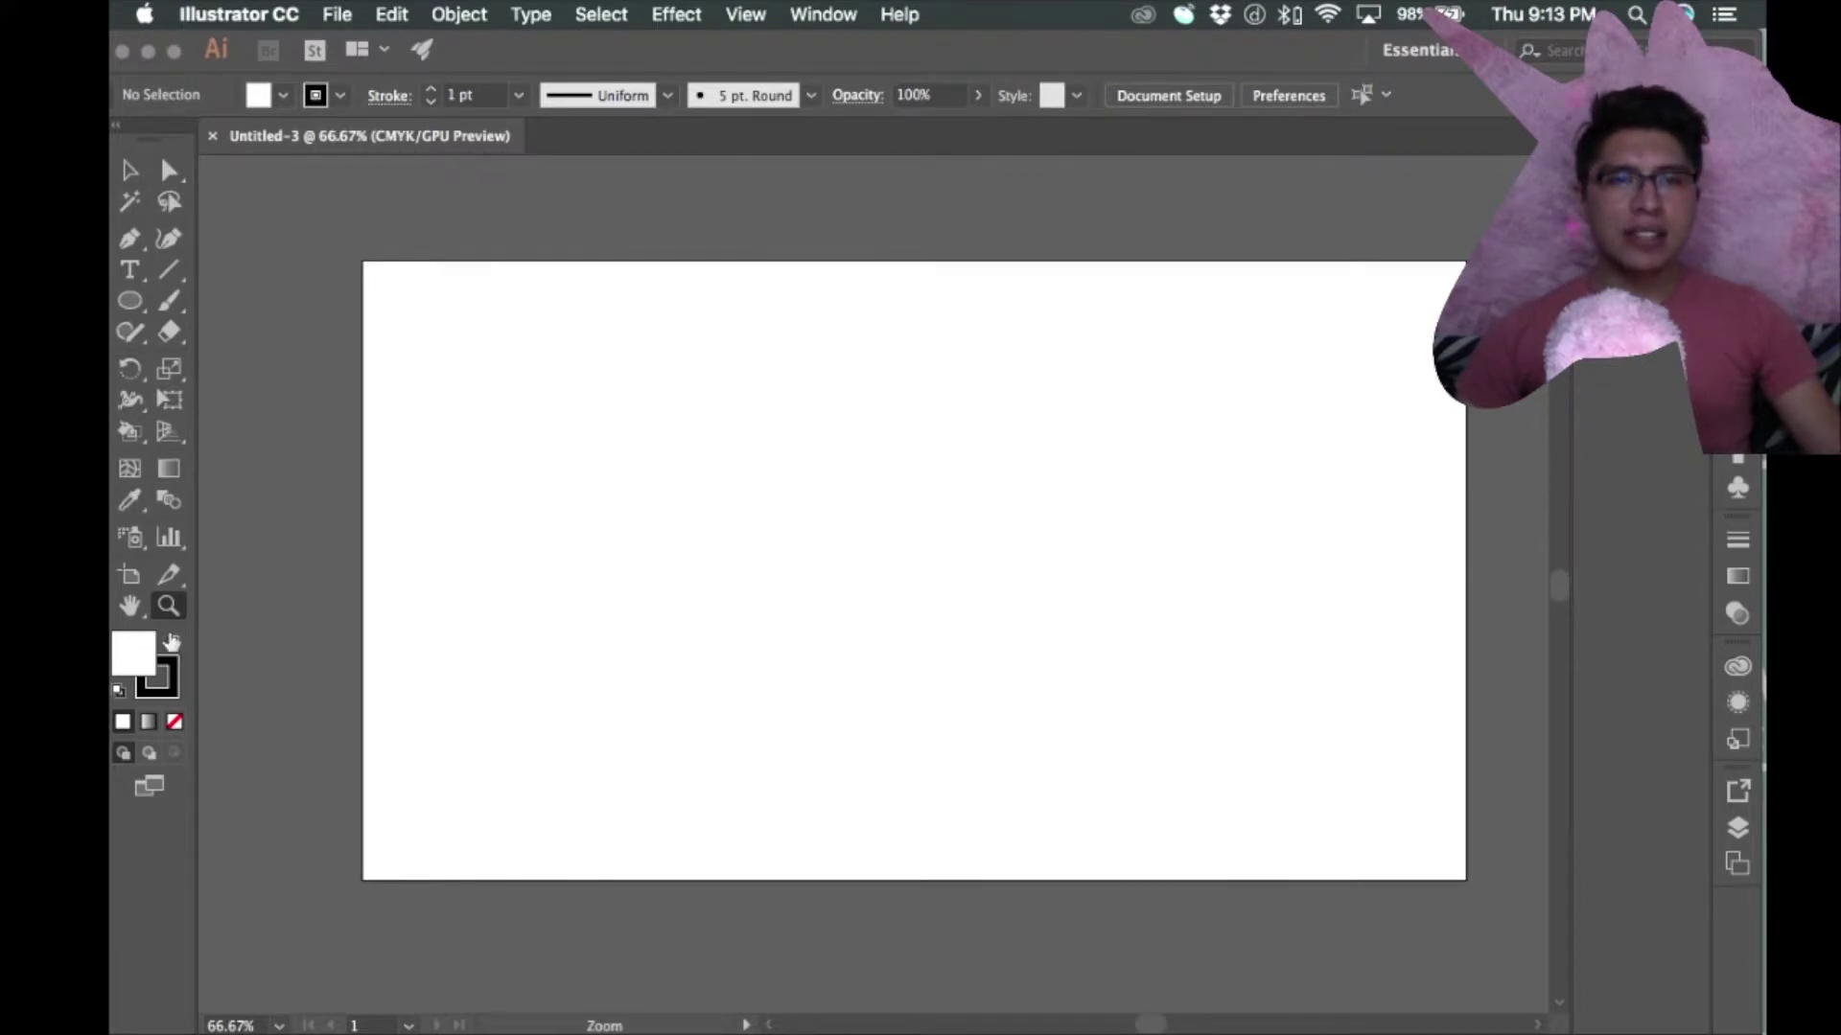
left_click(132, 303)
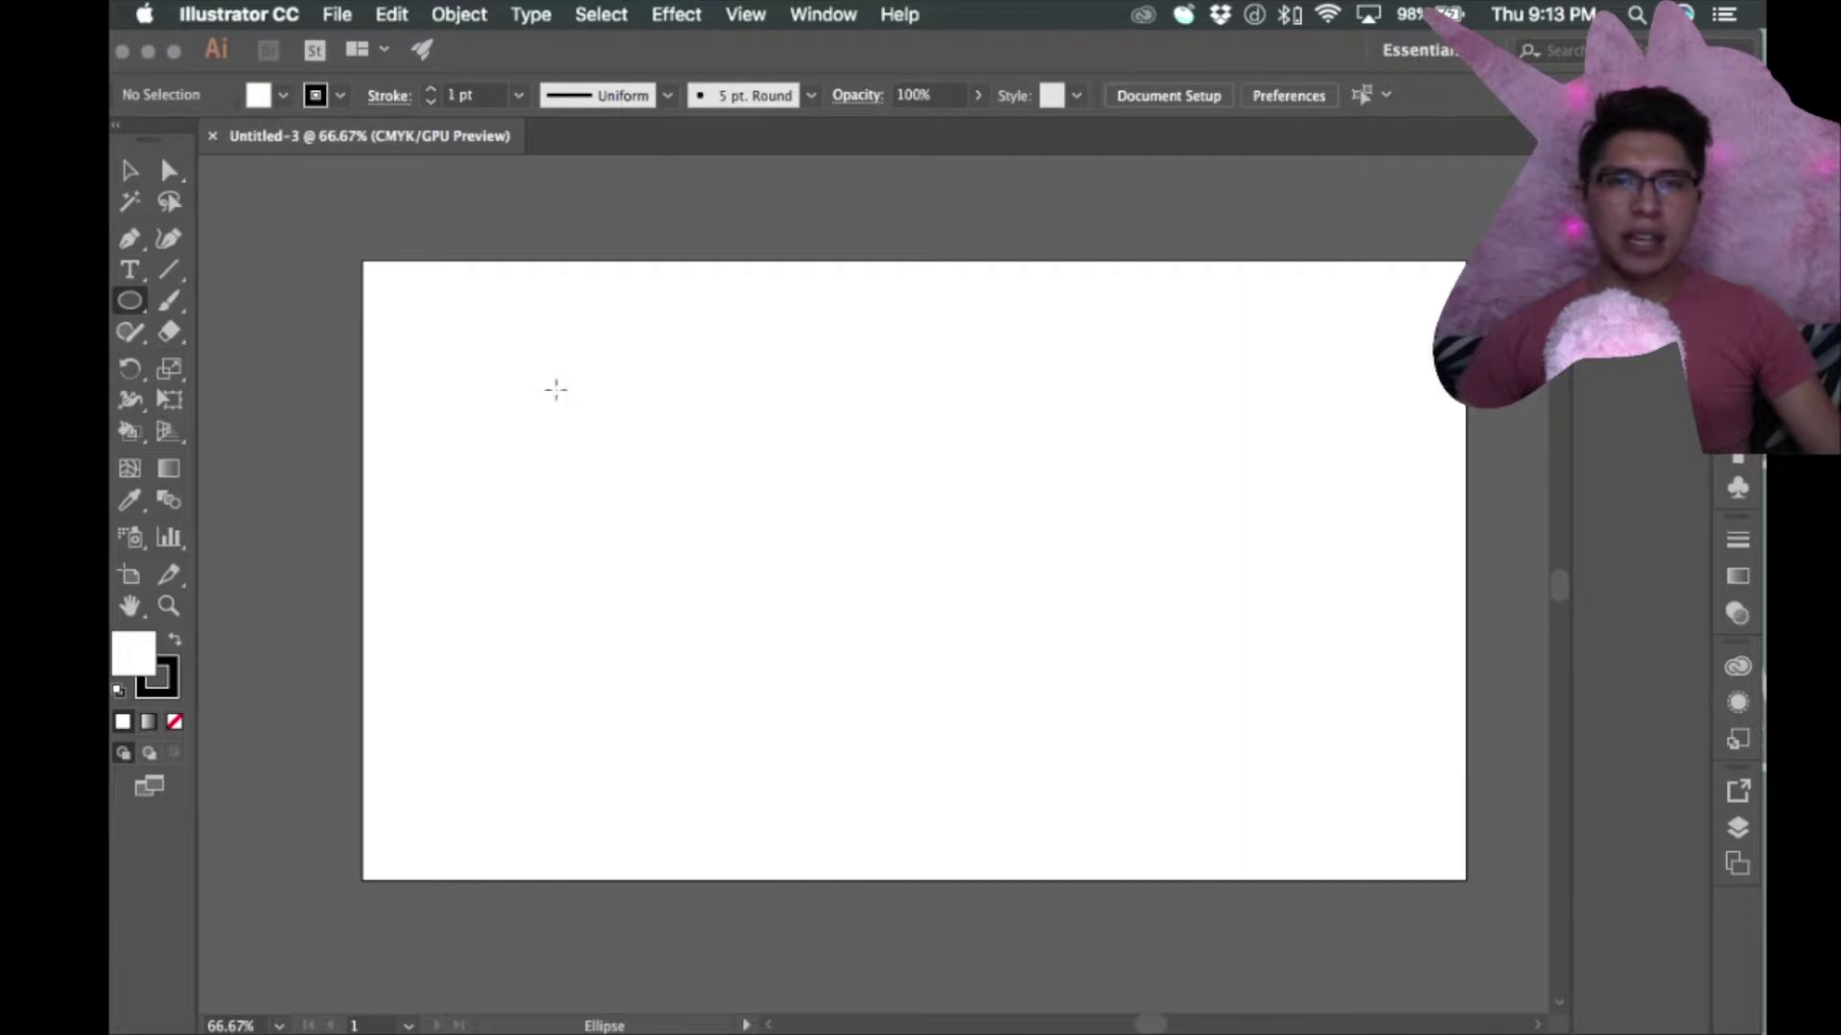
left_click_drag(556, 389, 820, 847)
Center the ellipse and stretch it to the artboard's top and bottom edges.
left_click(131, 169)
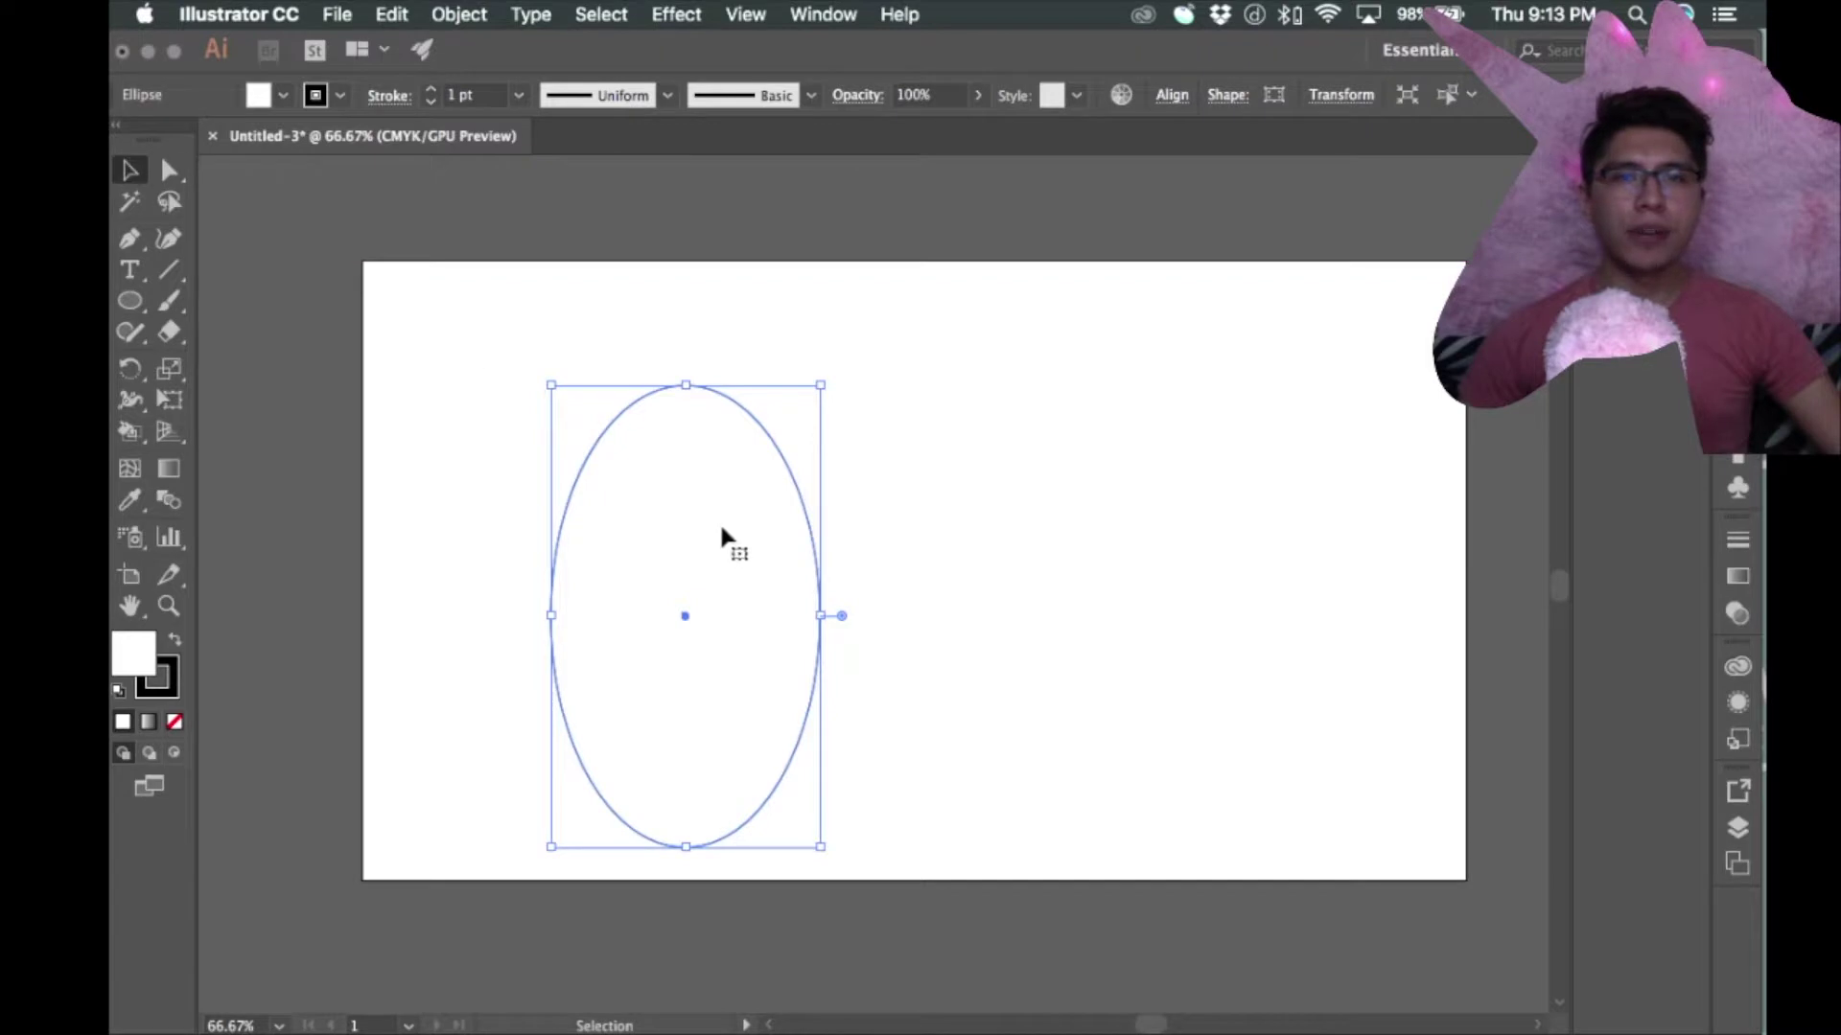
left_click_drag(714, 556, 911, 563)
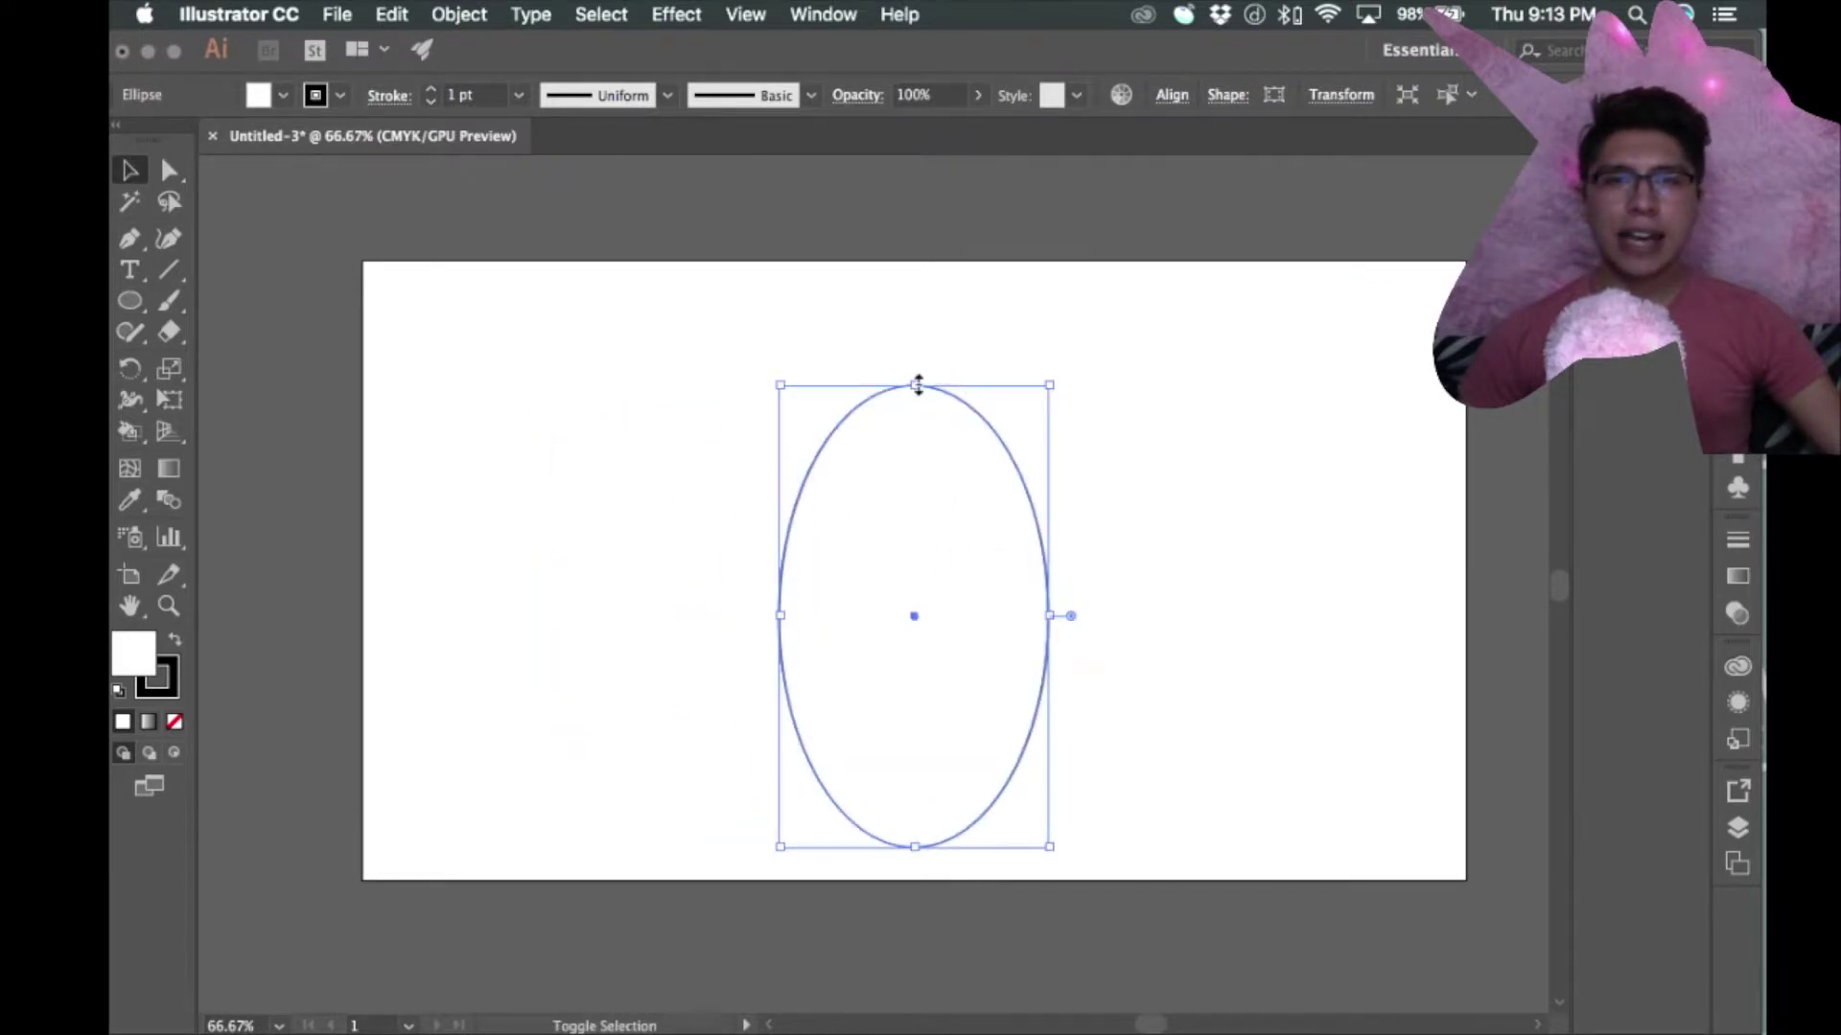
left_click_drag(913, 384, 915, 259)
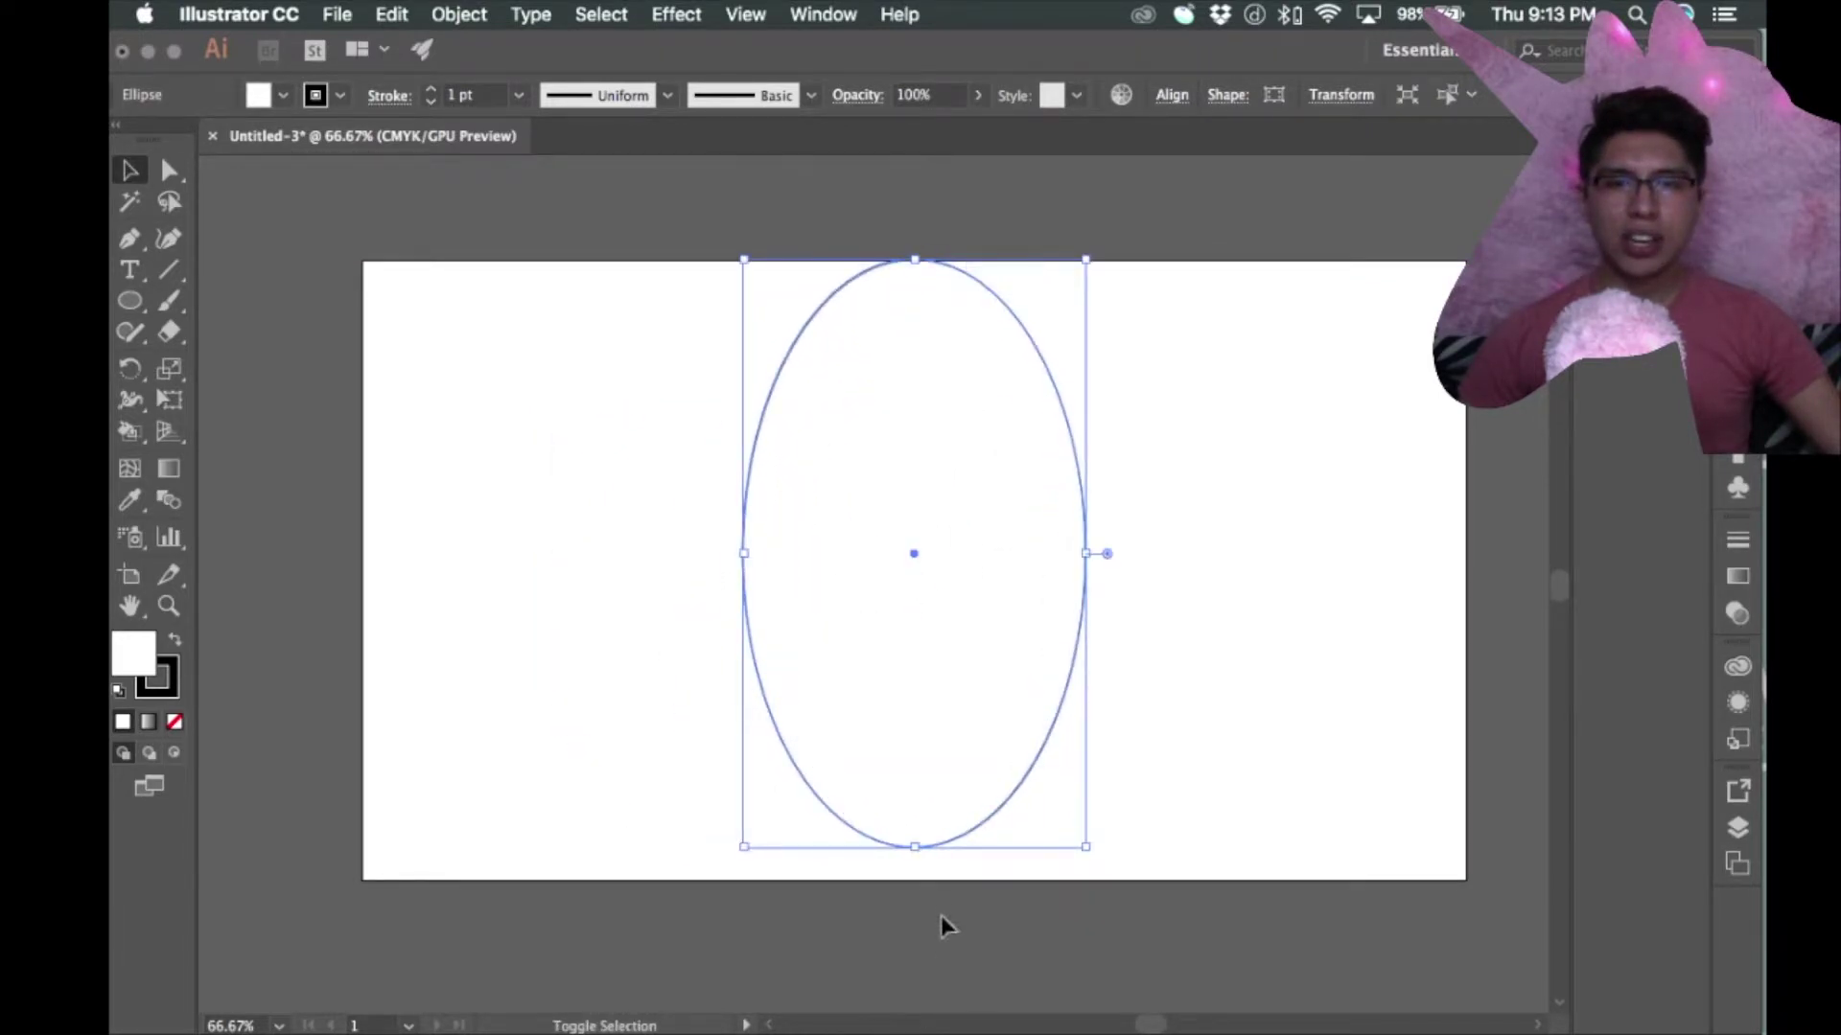
left_click_drag(917, 847, 916, 880)
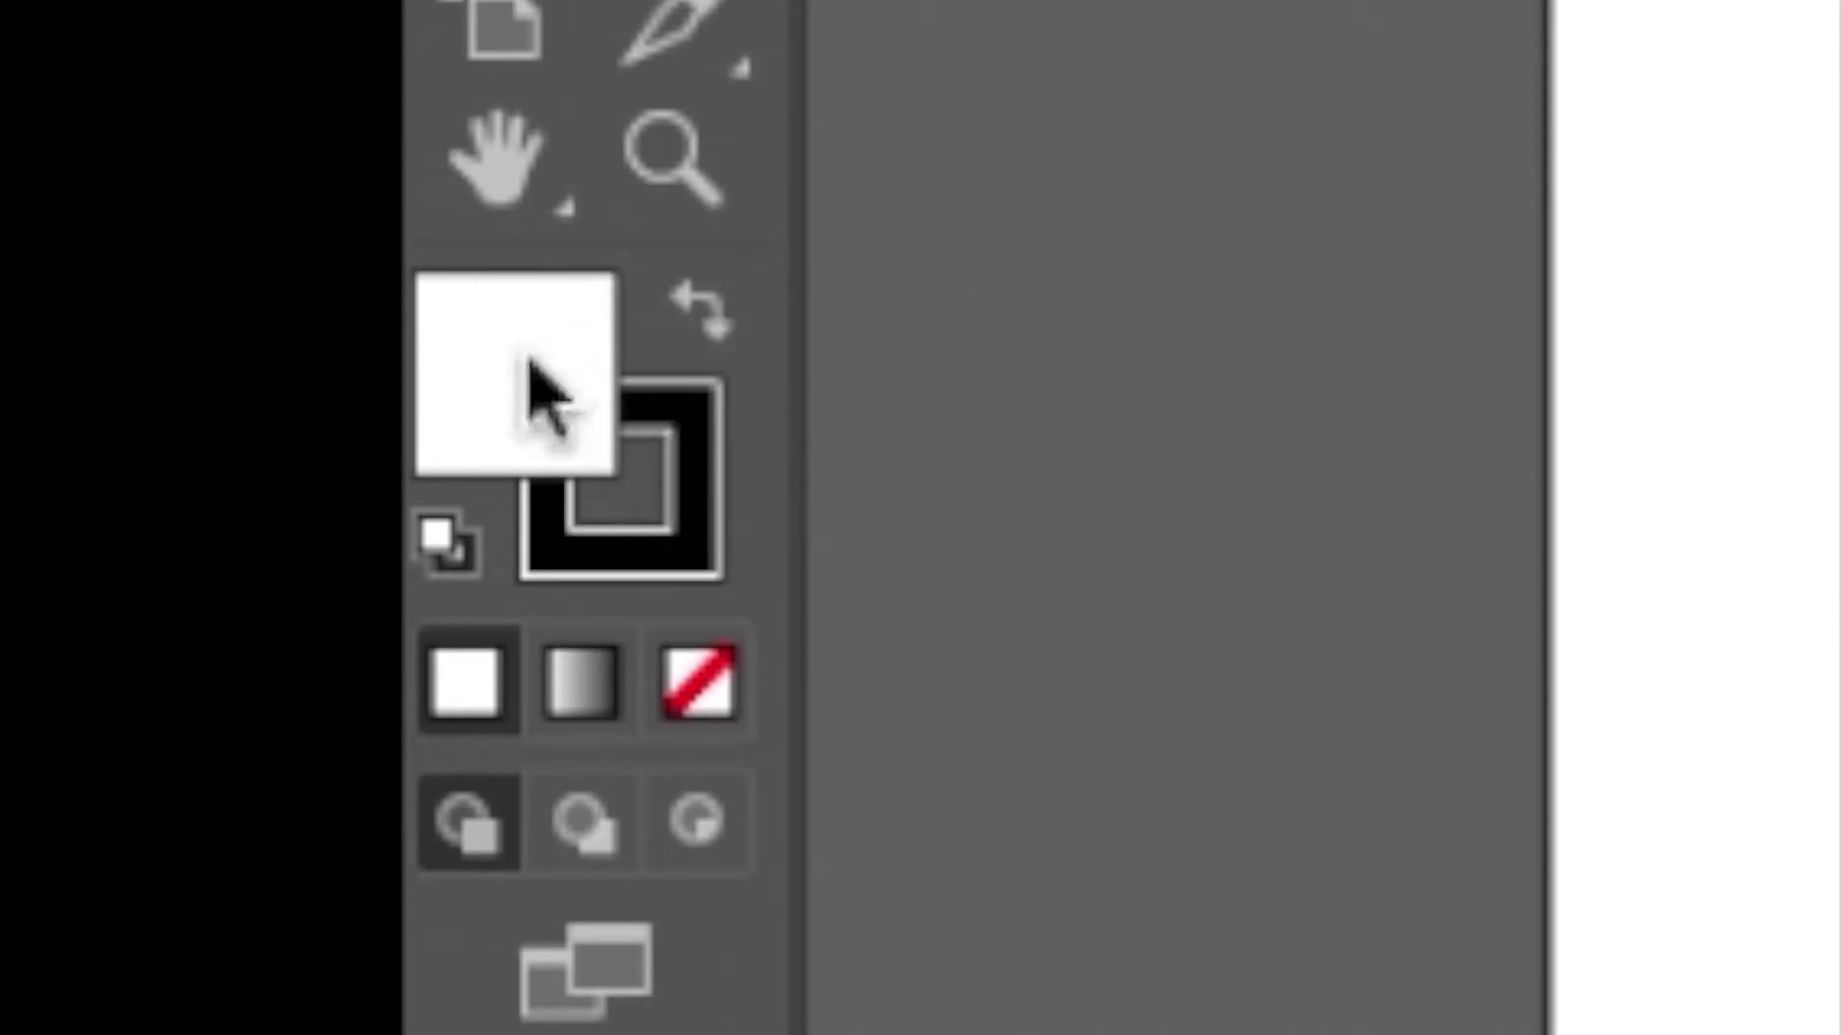
Remove the ellipse's stroke and fill it green 2AEA2F.
left_click(711, 453)
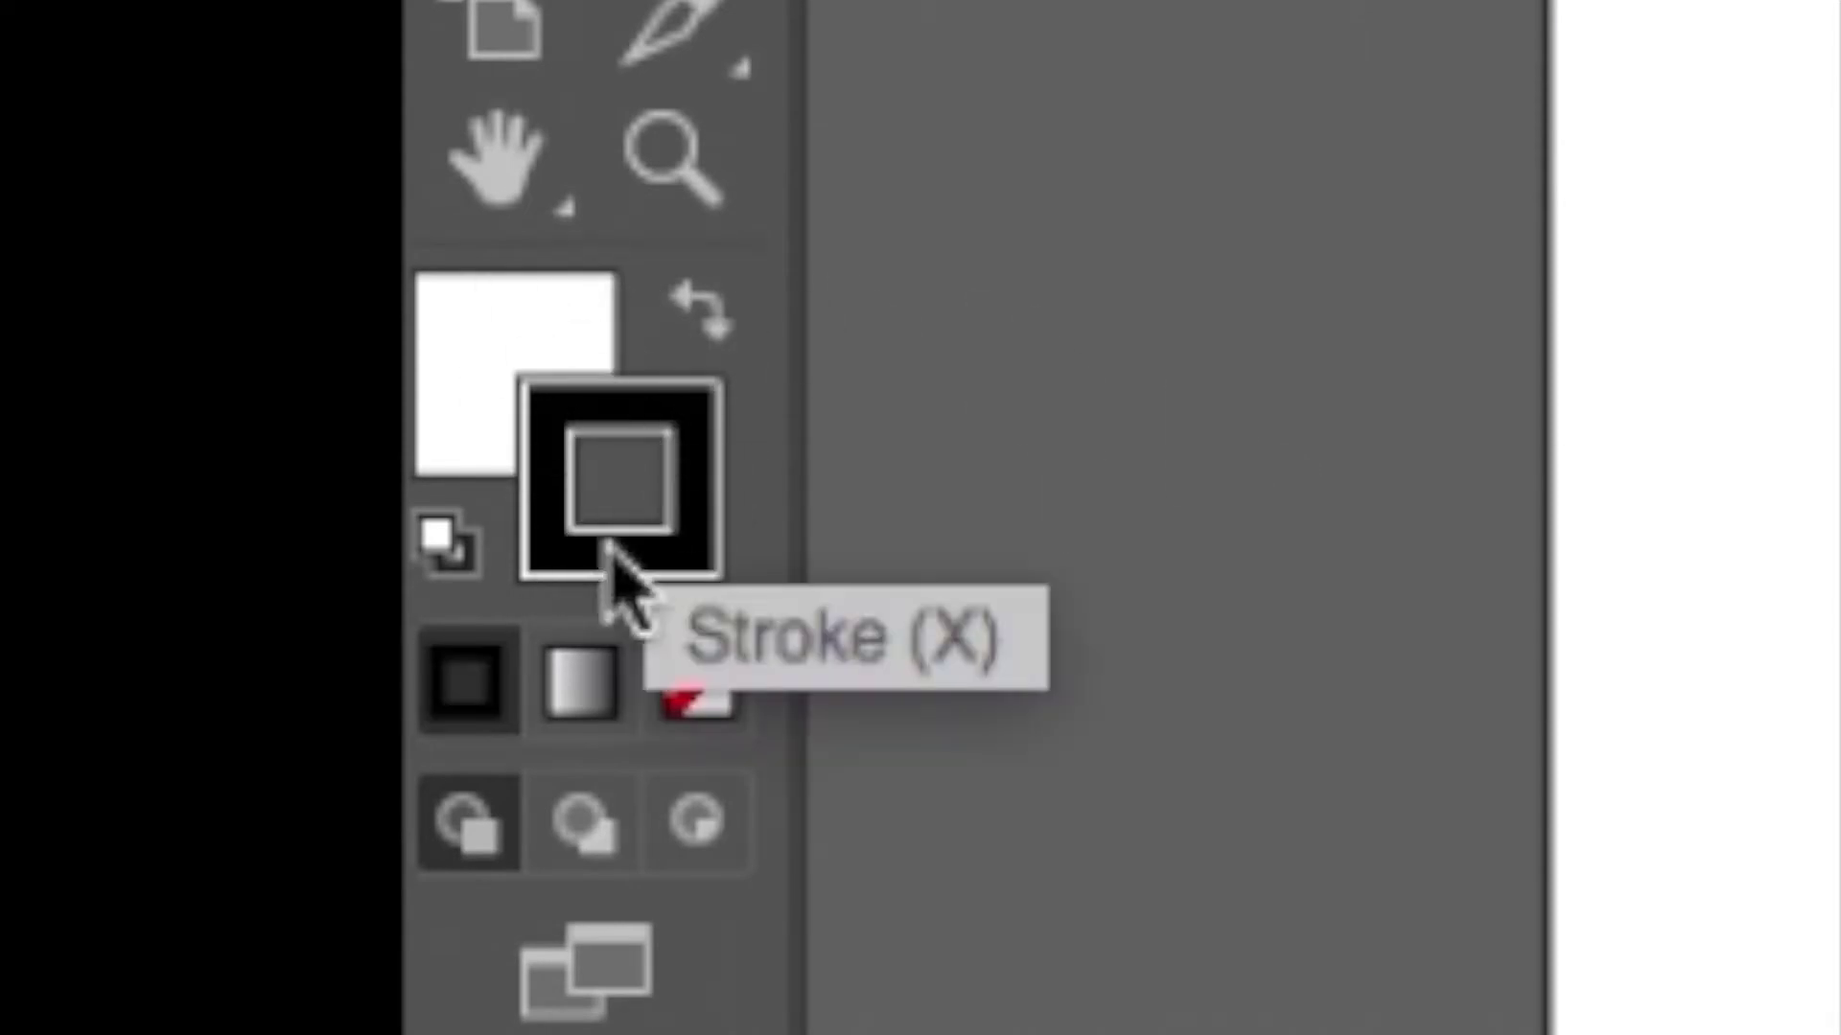
left_click(697, 704)
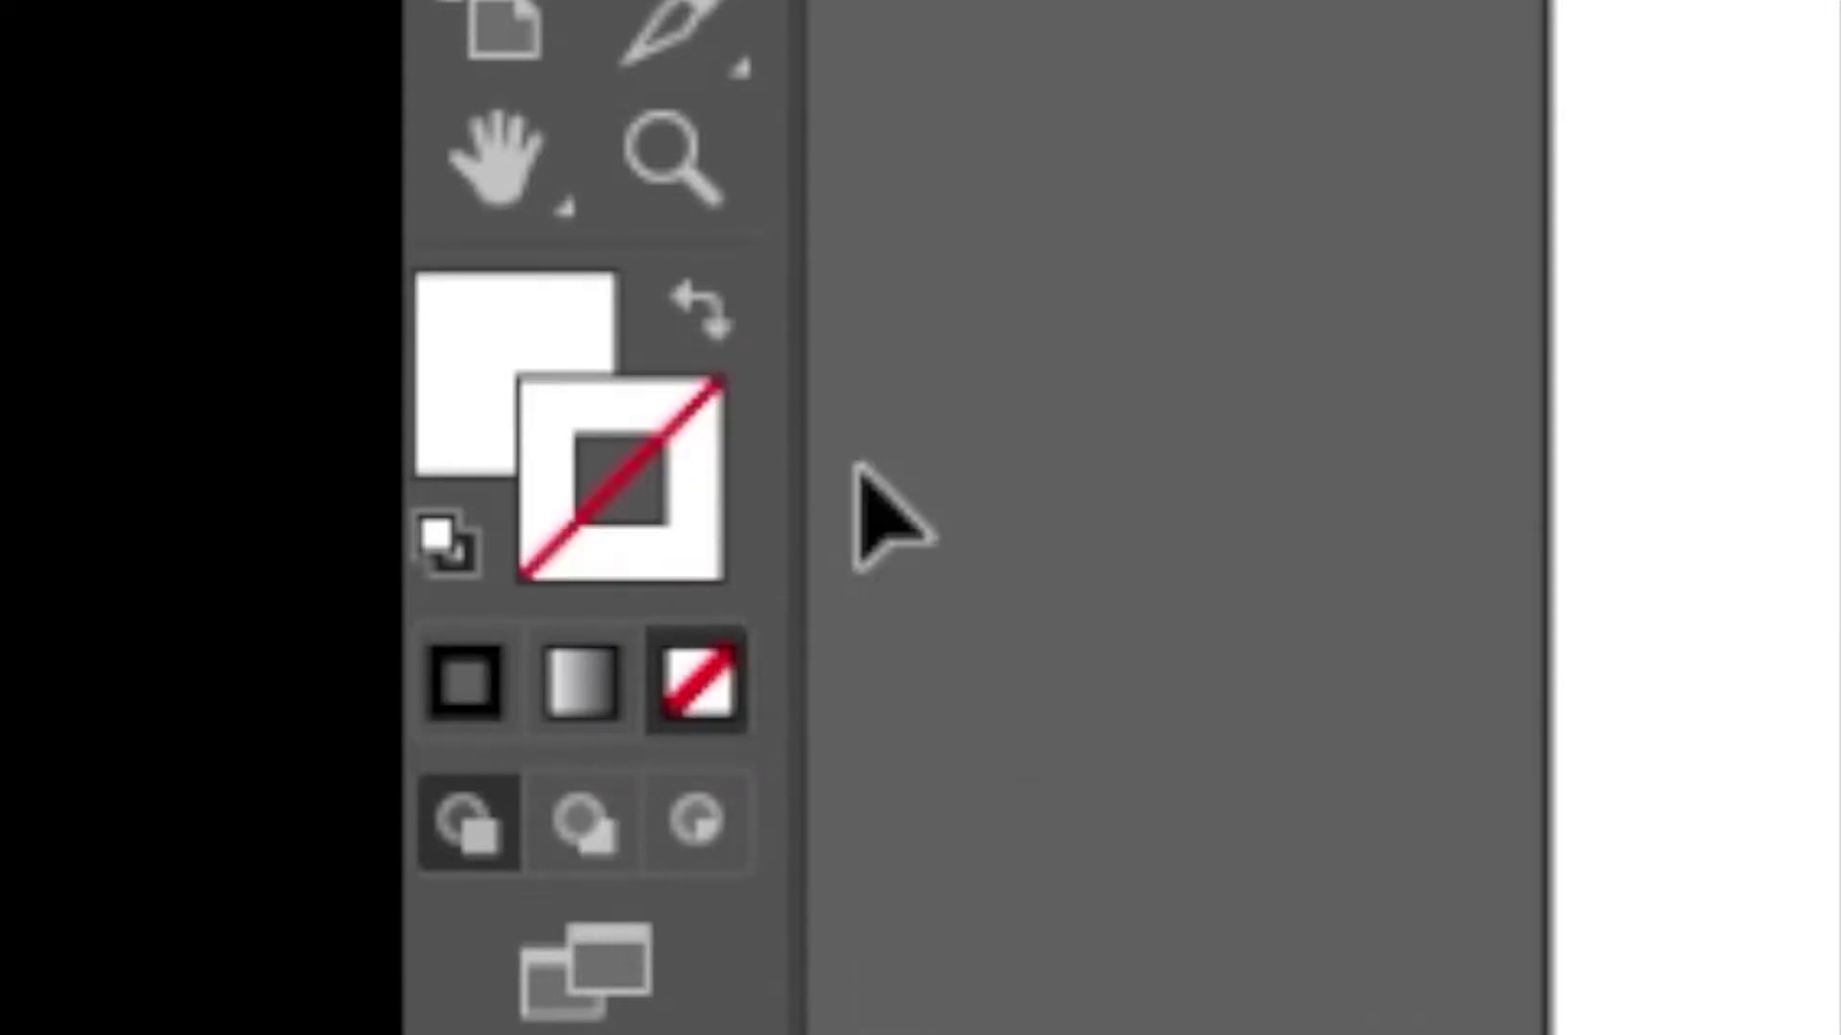
left_click(489, 374)
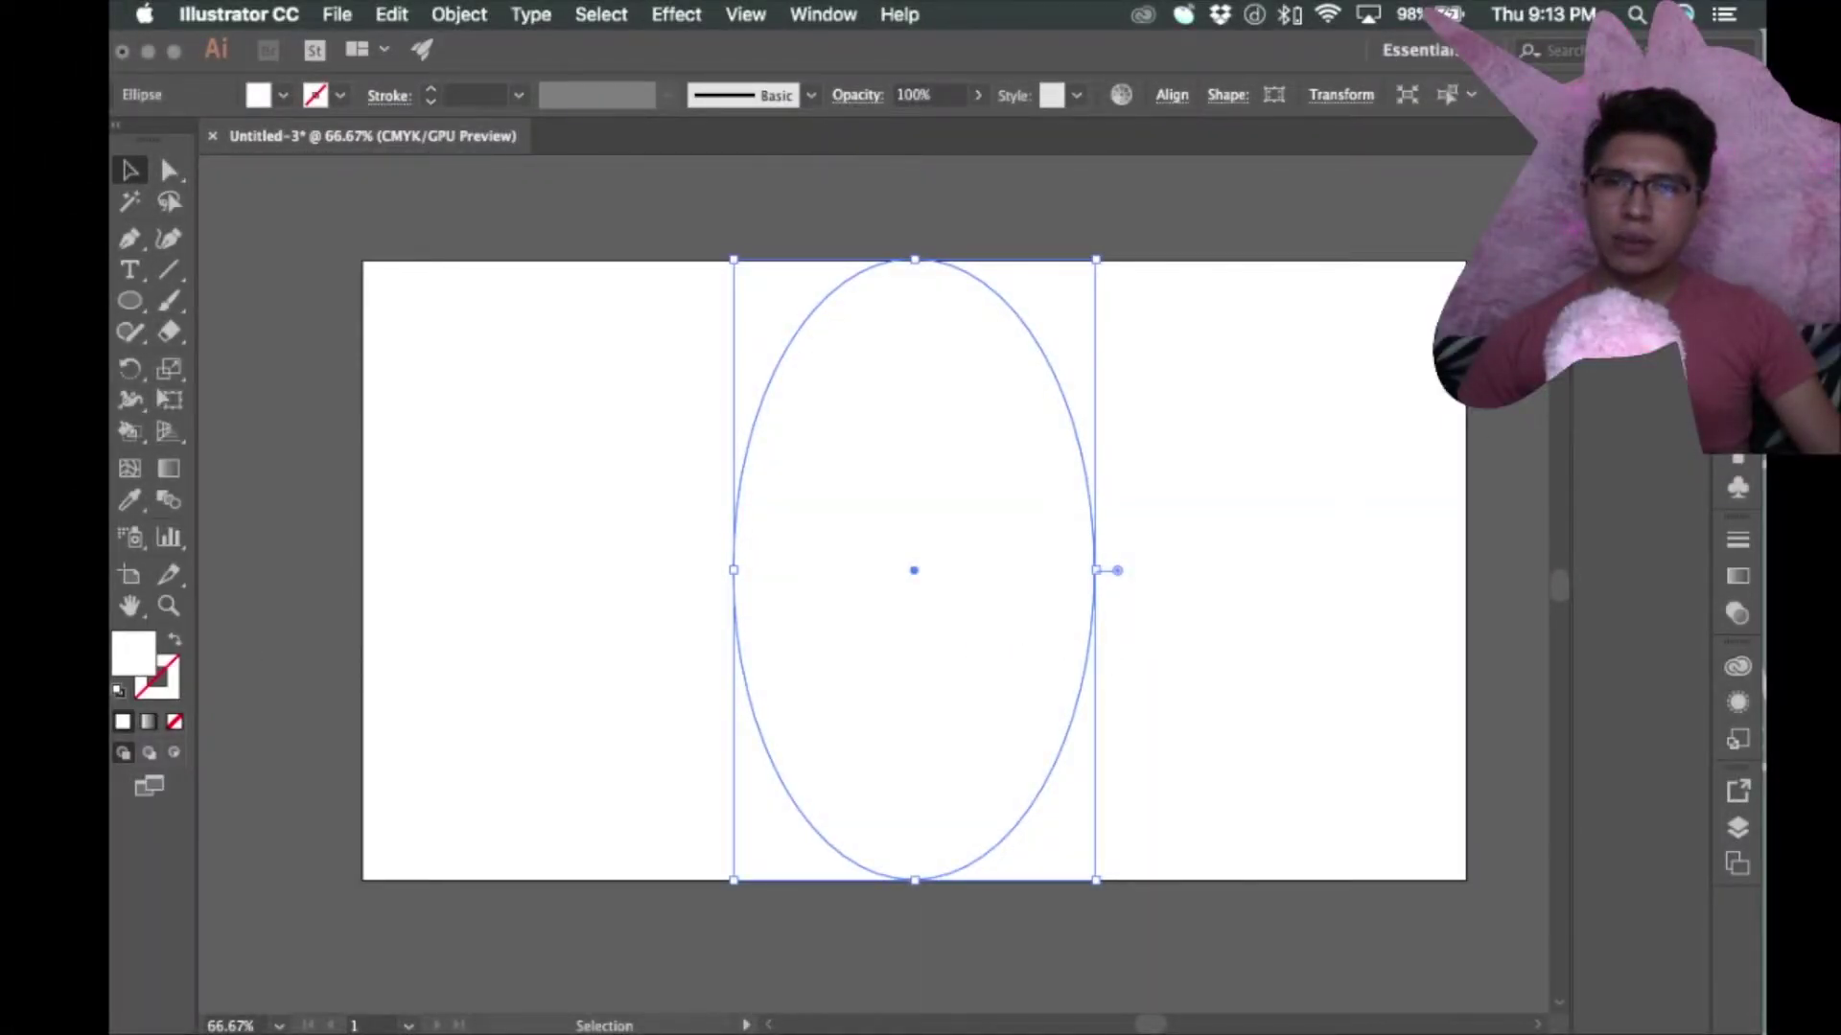
double_click(136, 658)
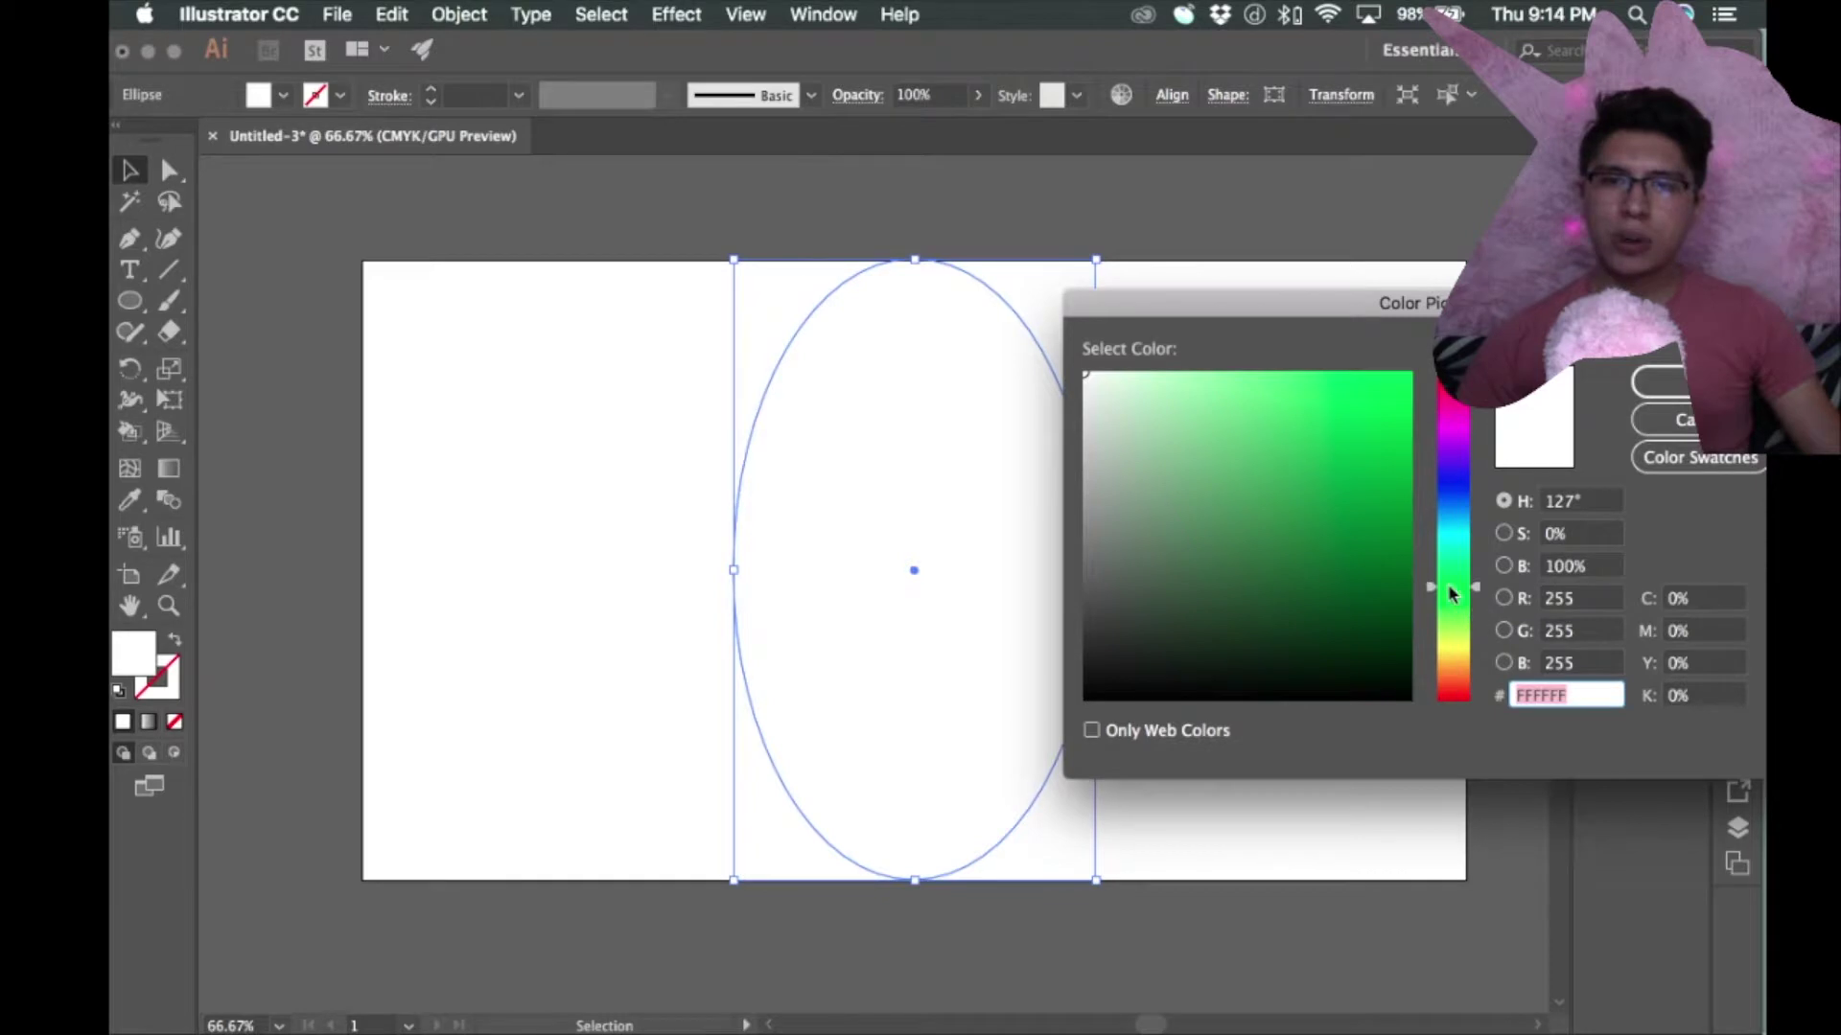
left_click(1355, 397)
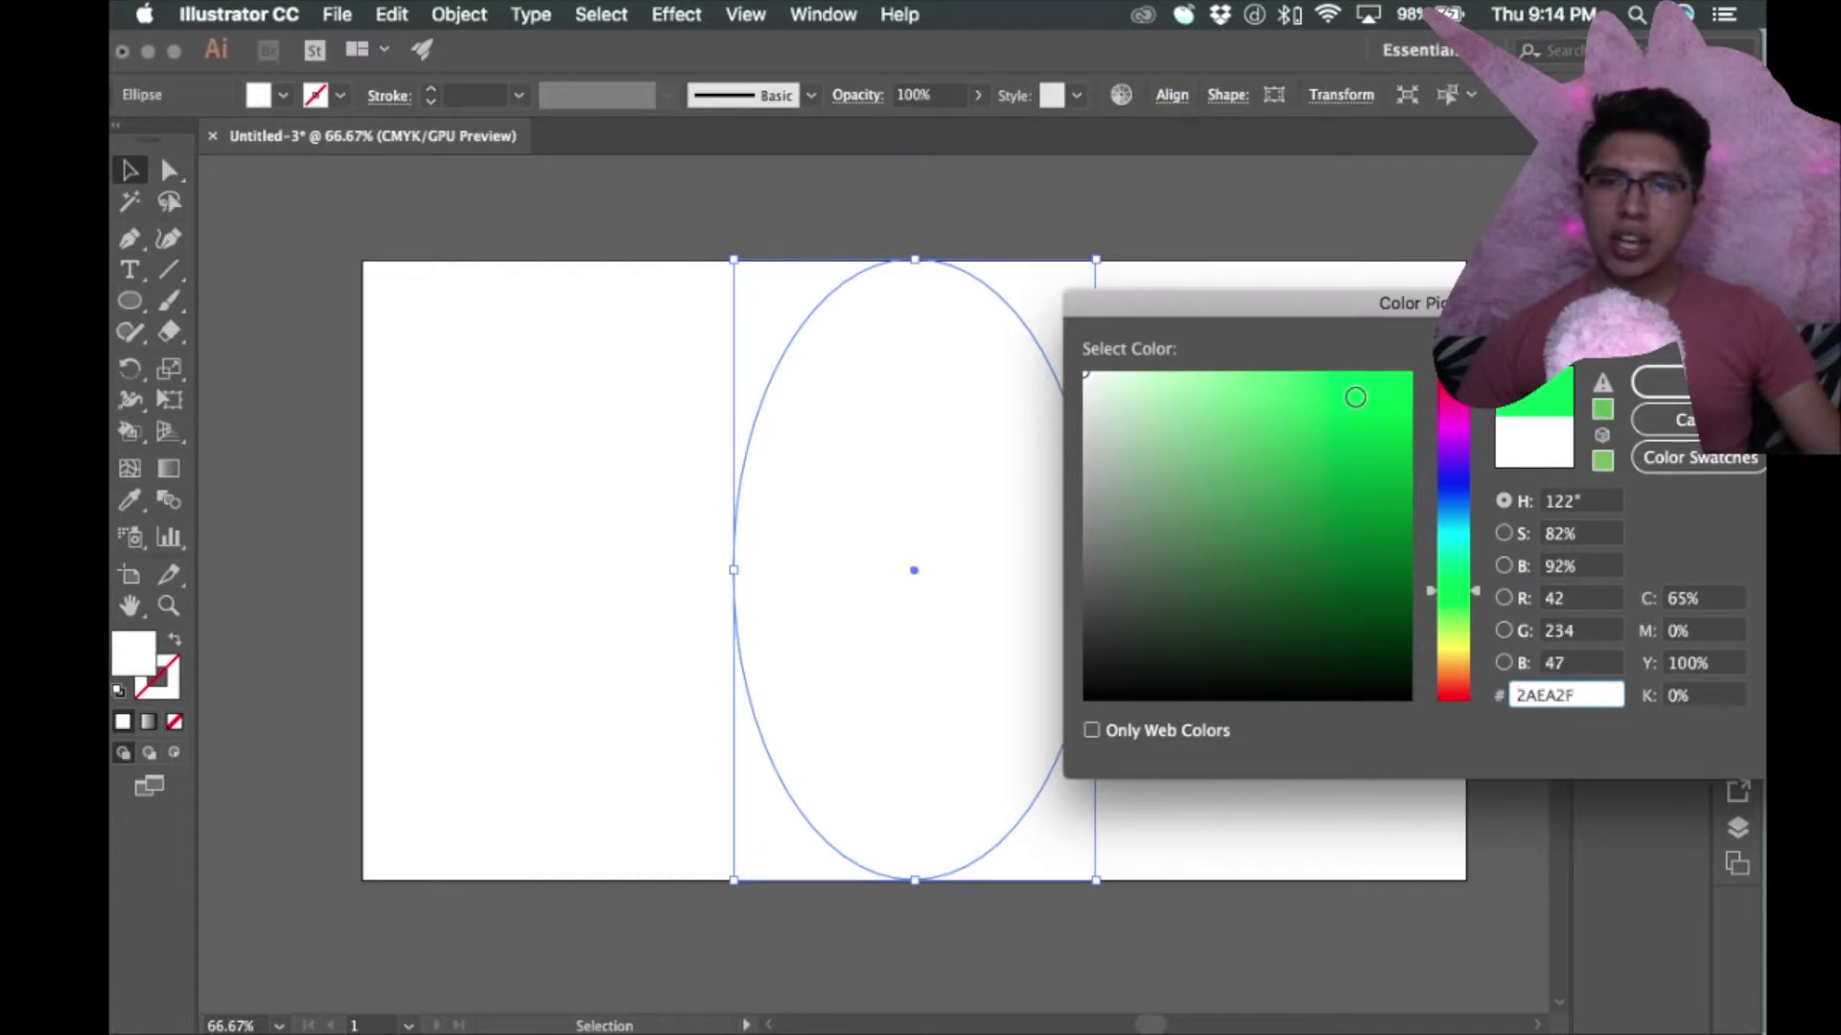
left_click(1687, 391)
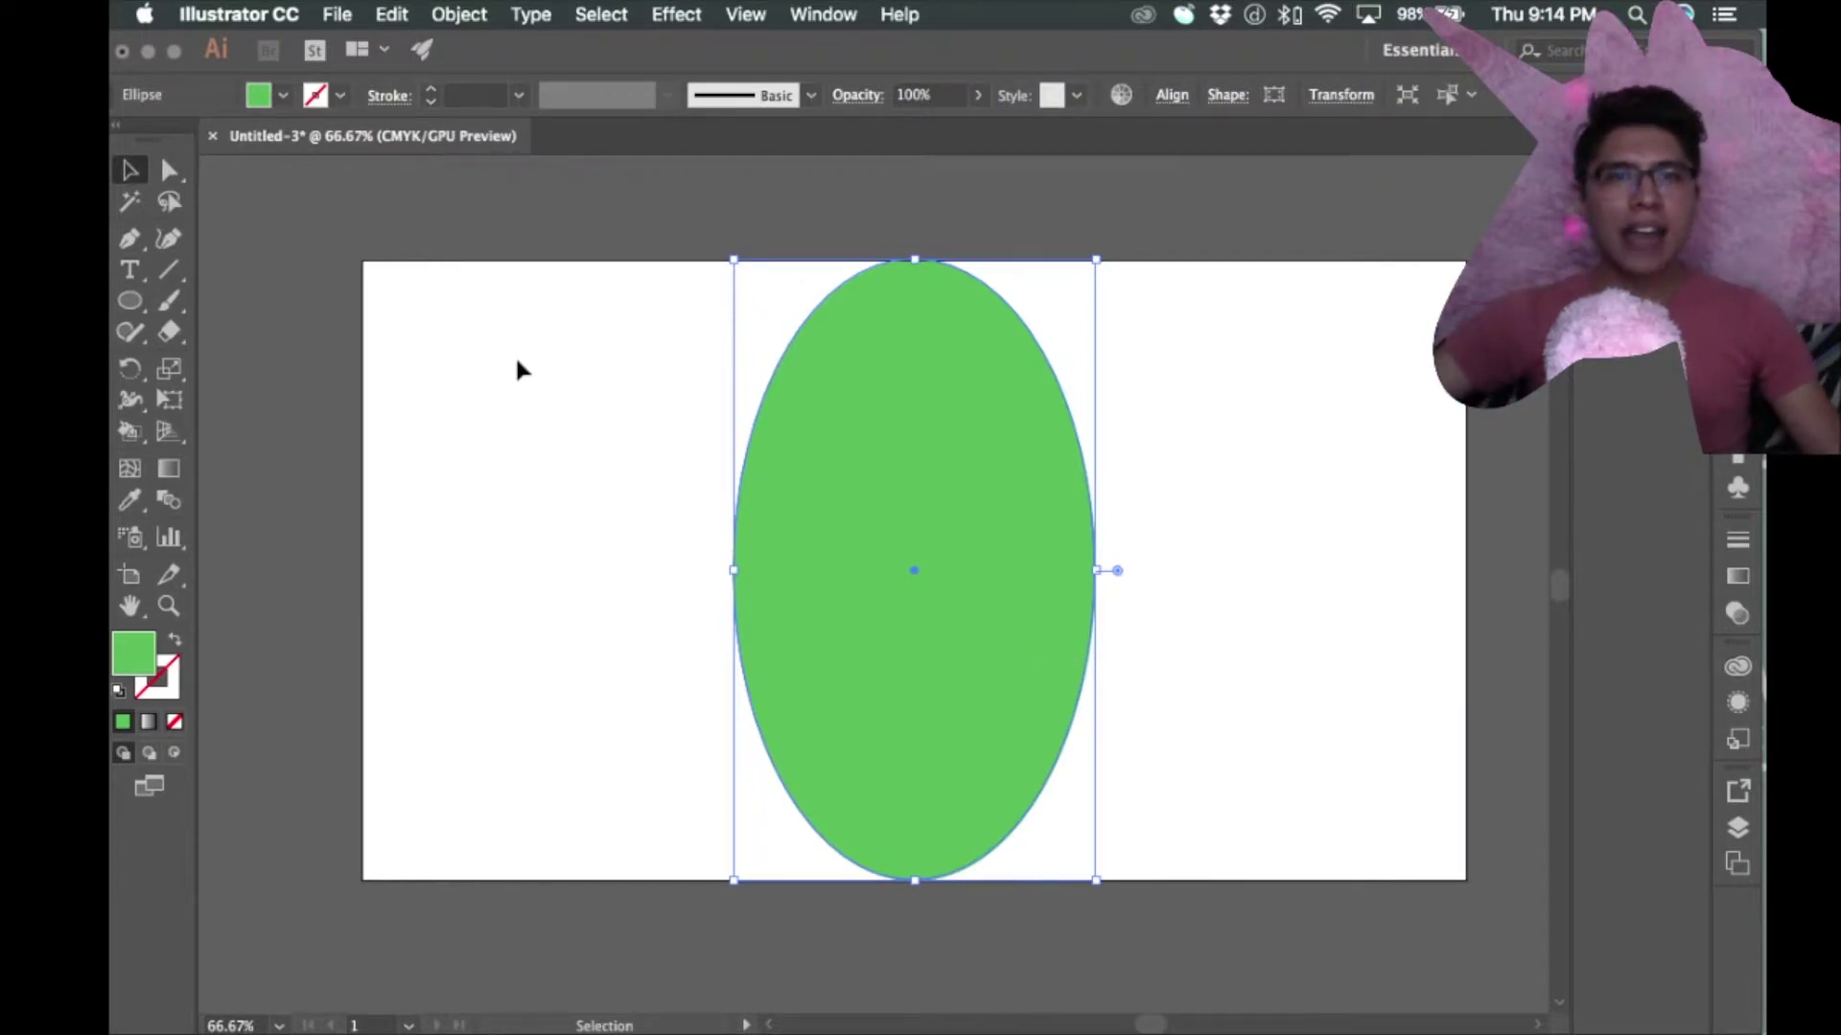
left_click(338, 16)
Export the artwork as PNG named elypse.png via Export As.
mouse_move(591, 446)
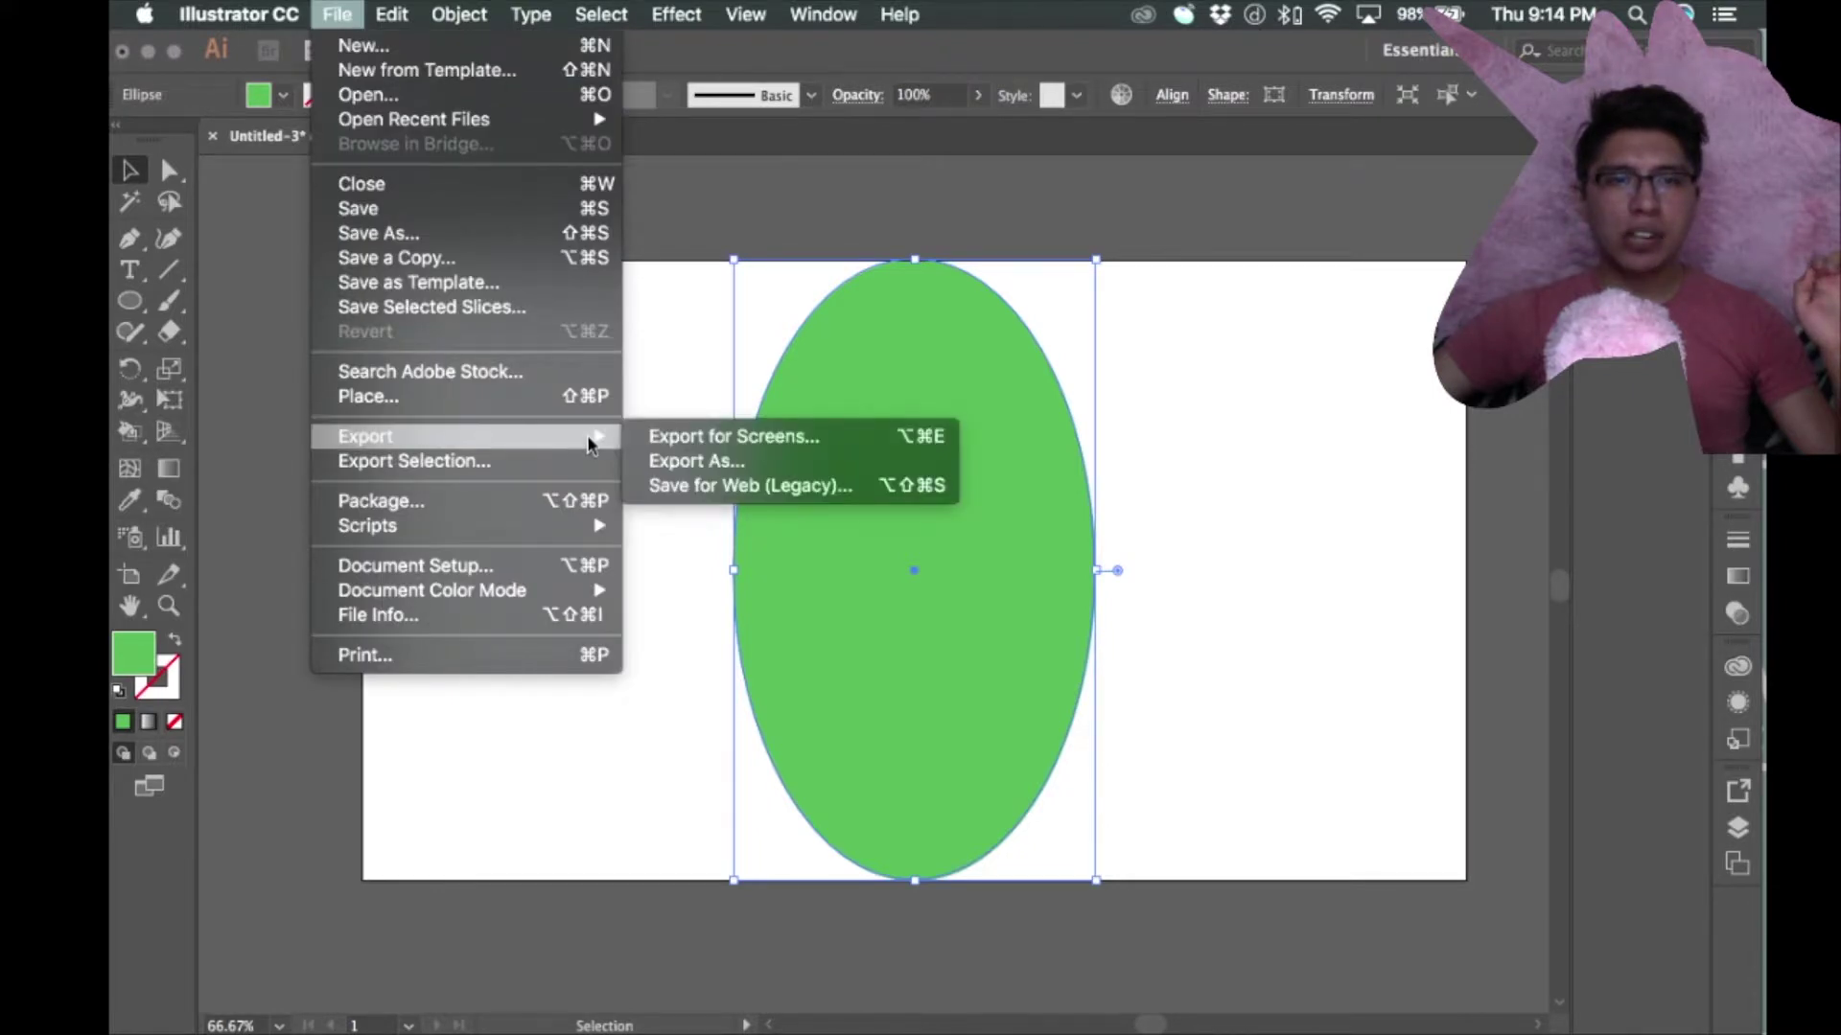
left_click(887, 462)
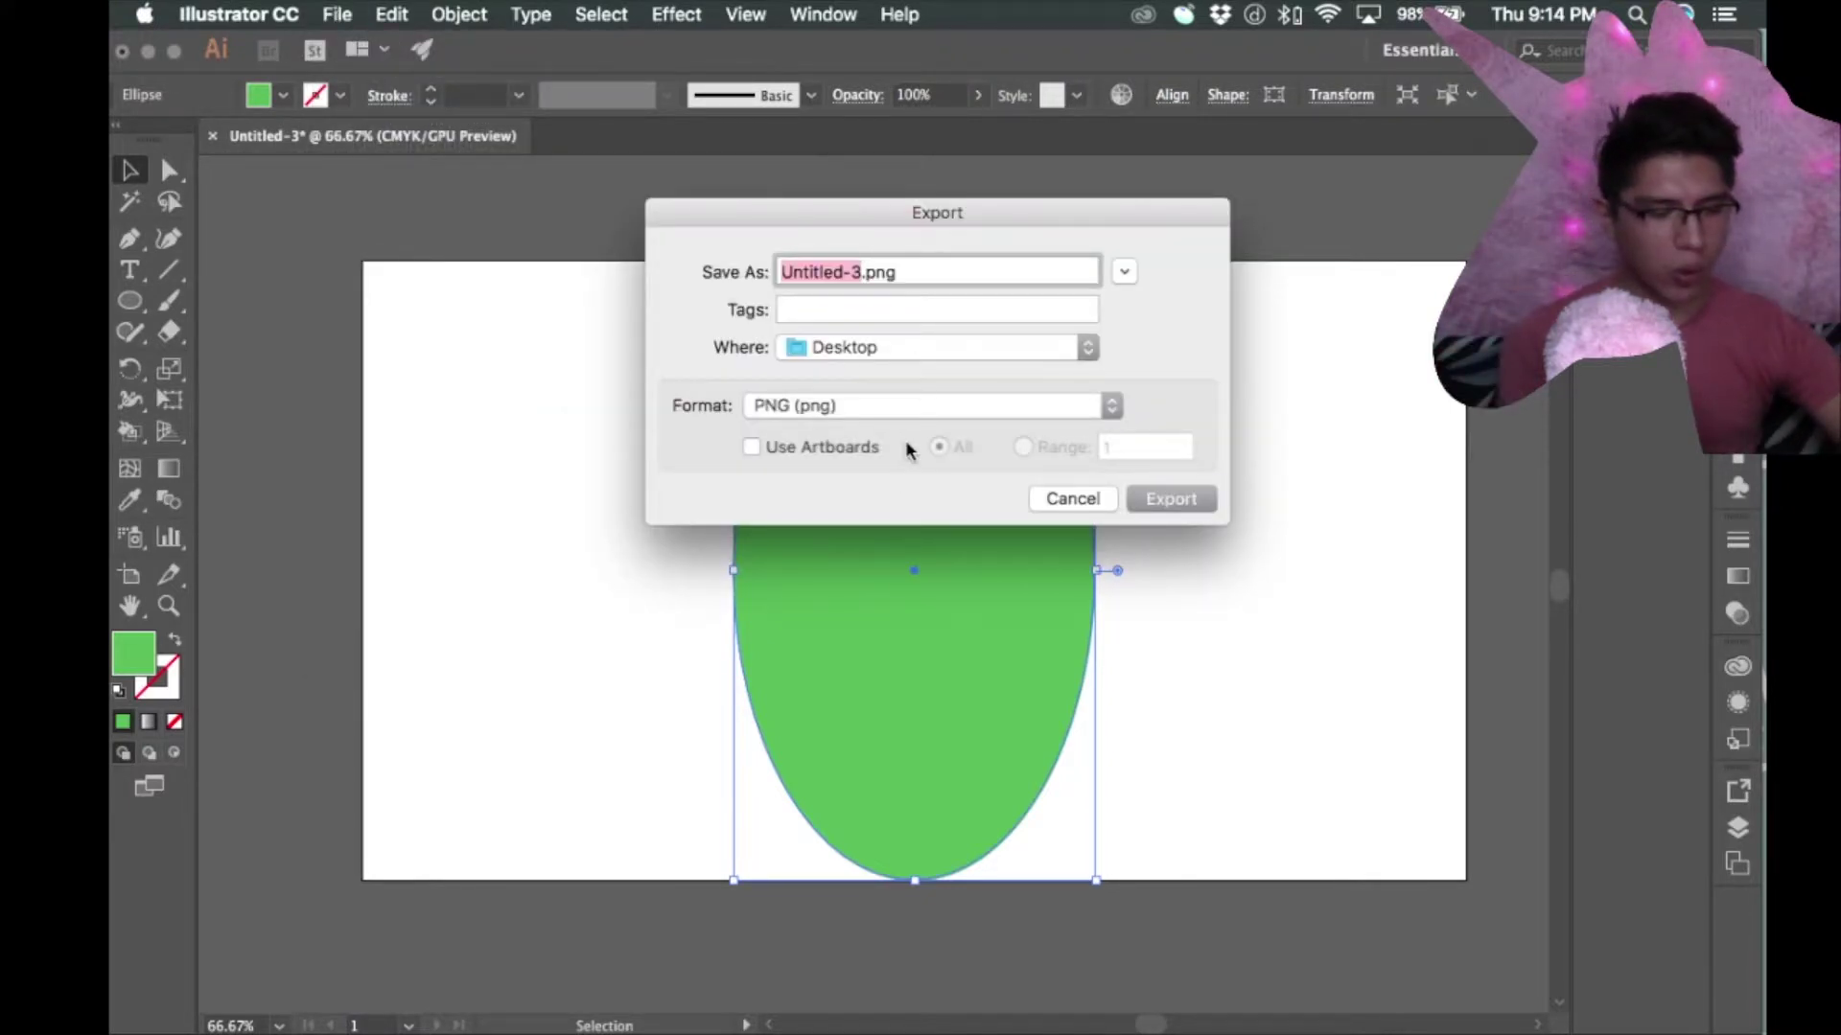
type("elypse")
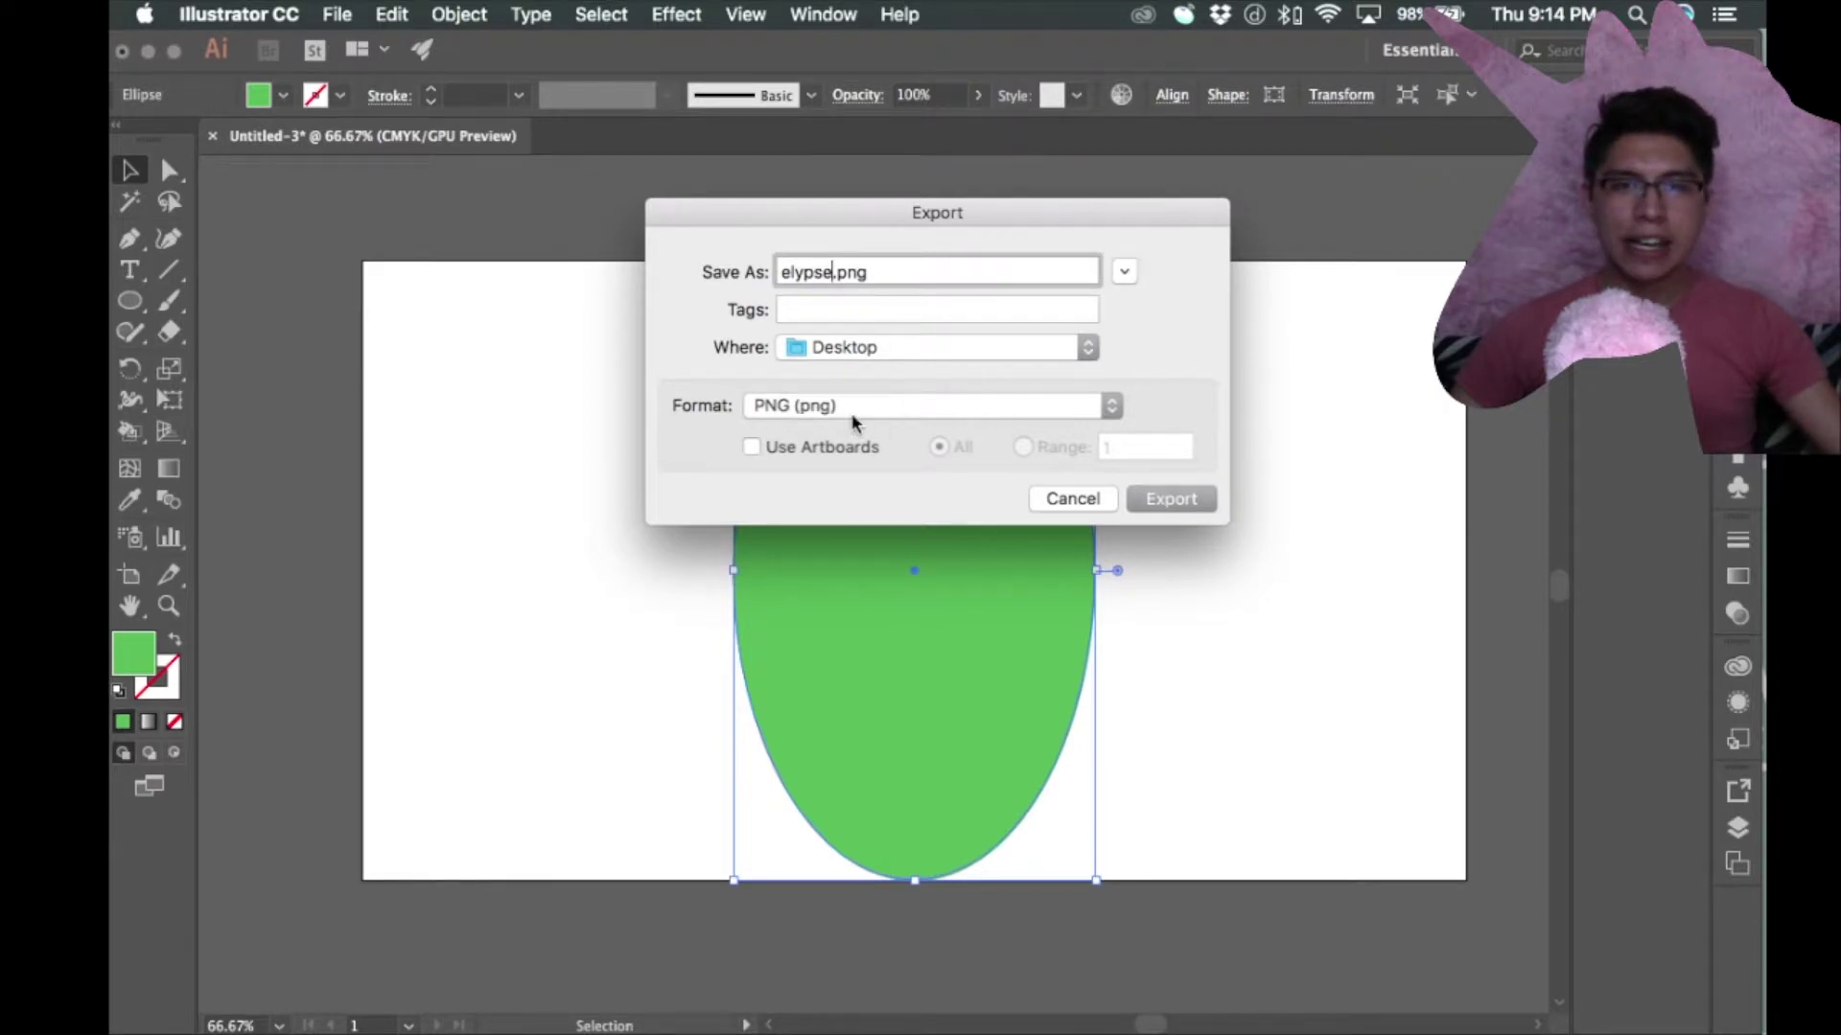
left_click(906, 412)
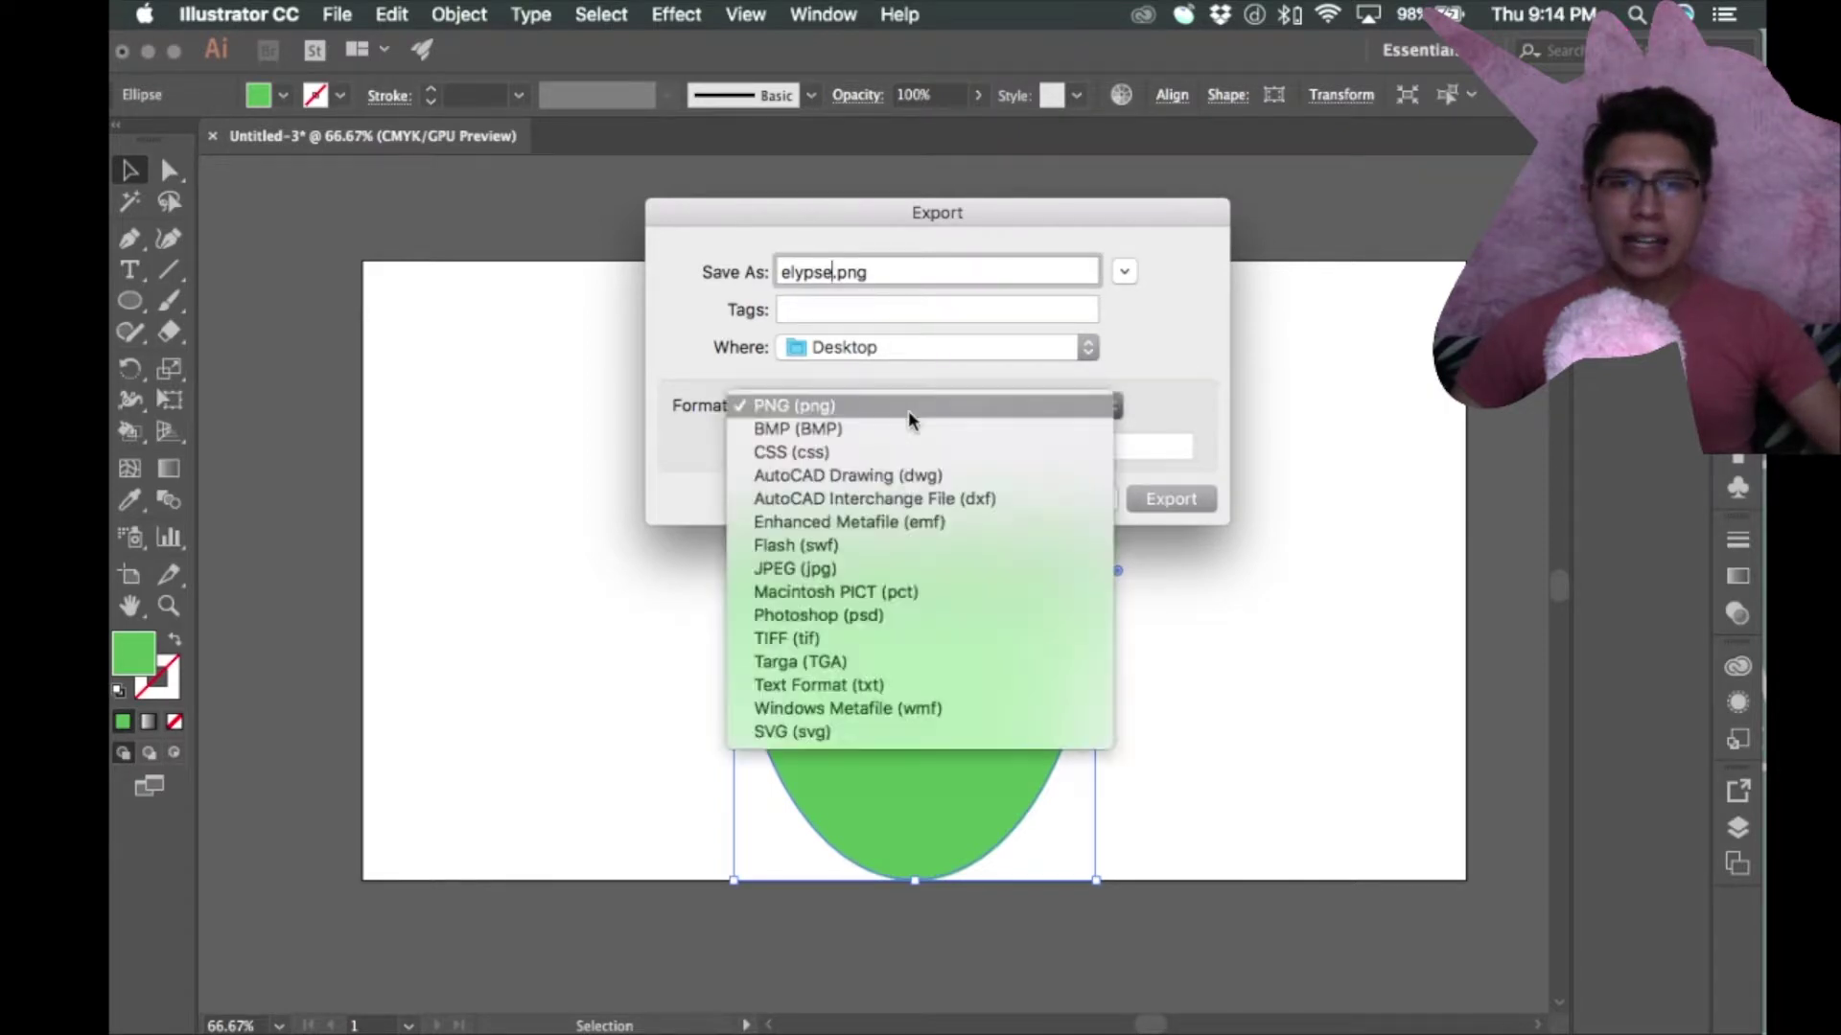
left_click(841, 407)
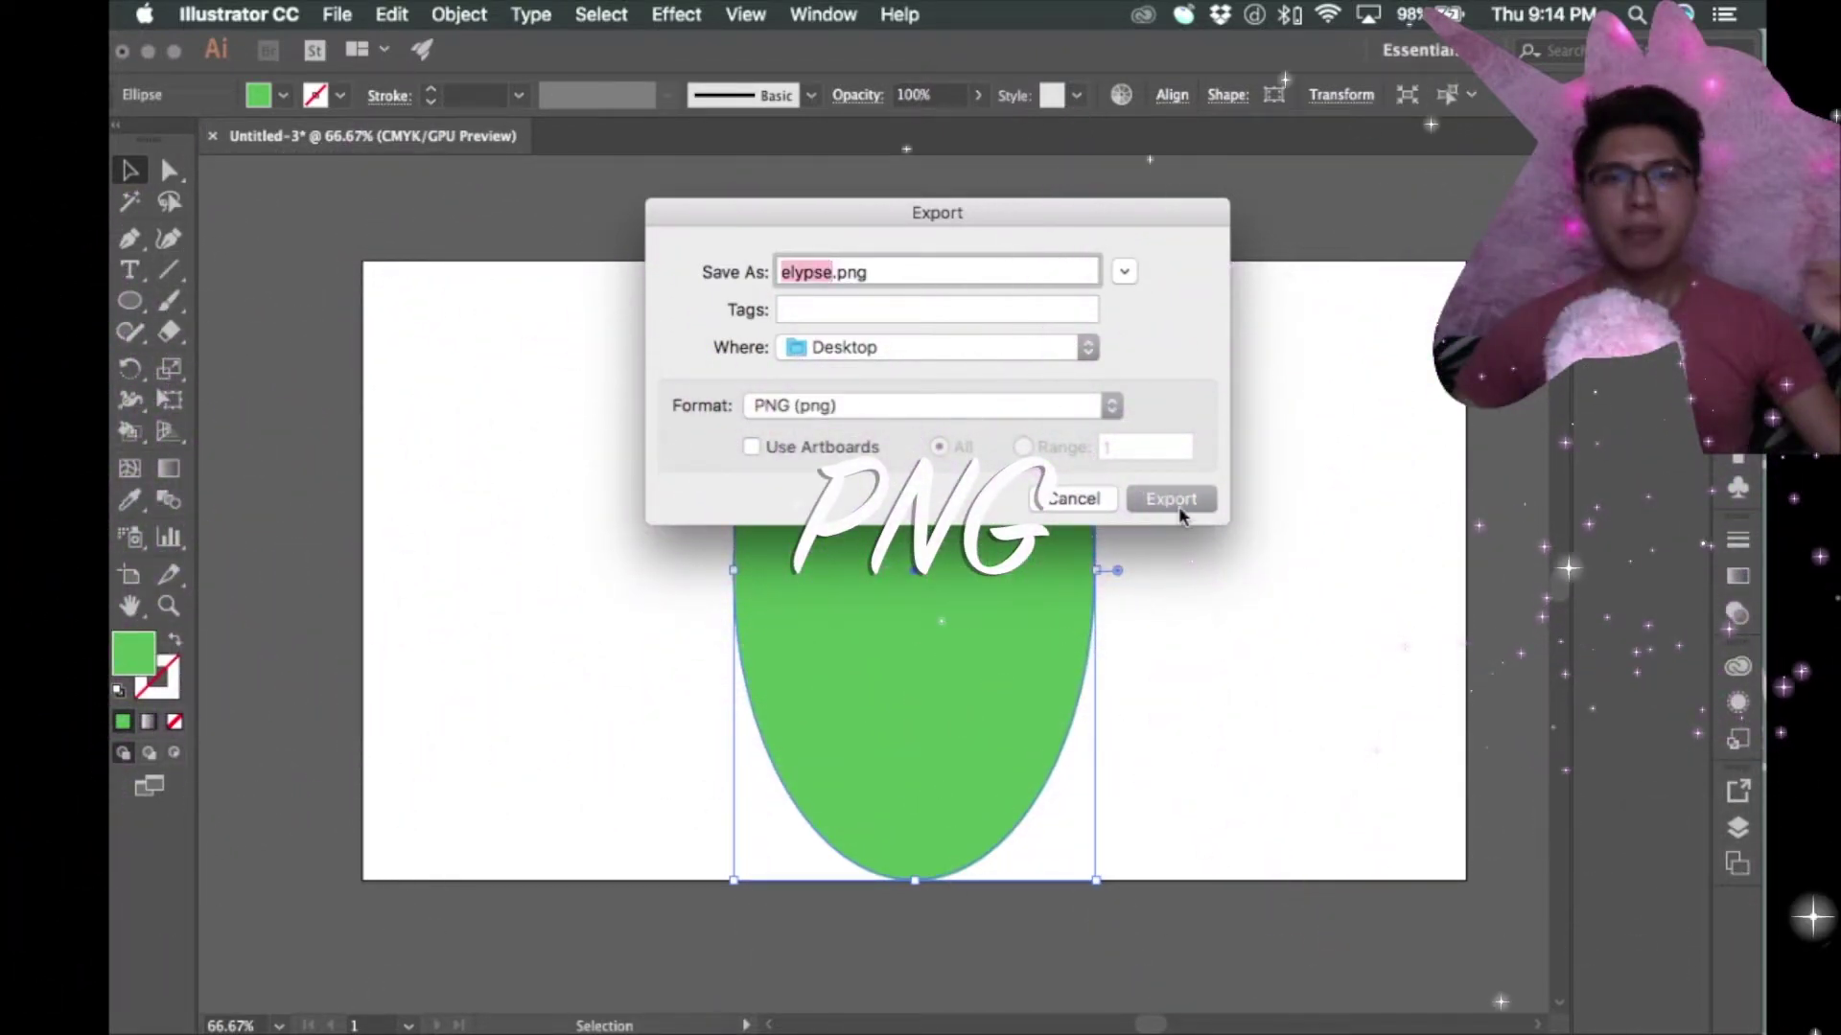
left_click(1180, 511)
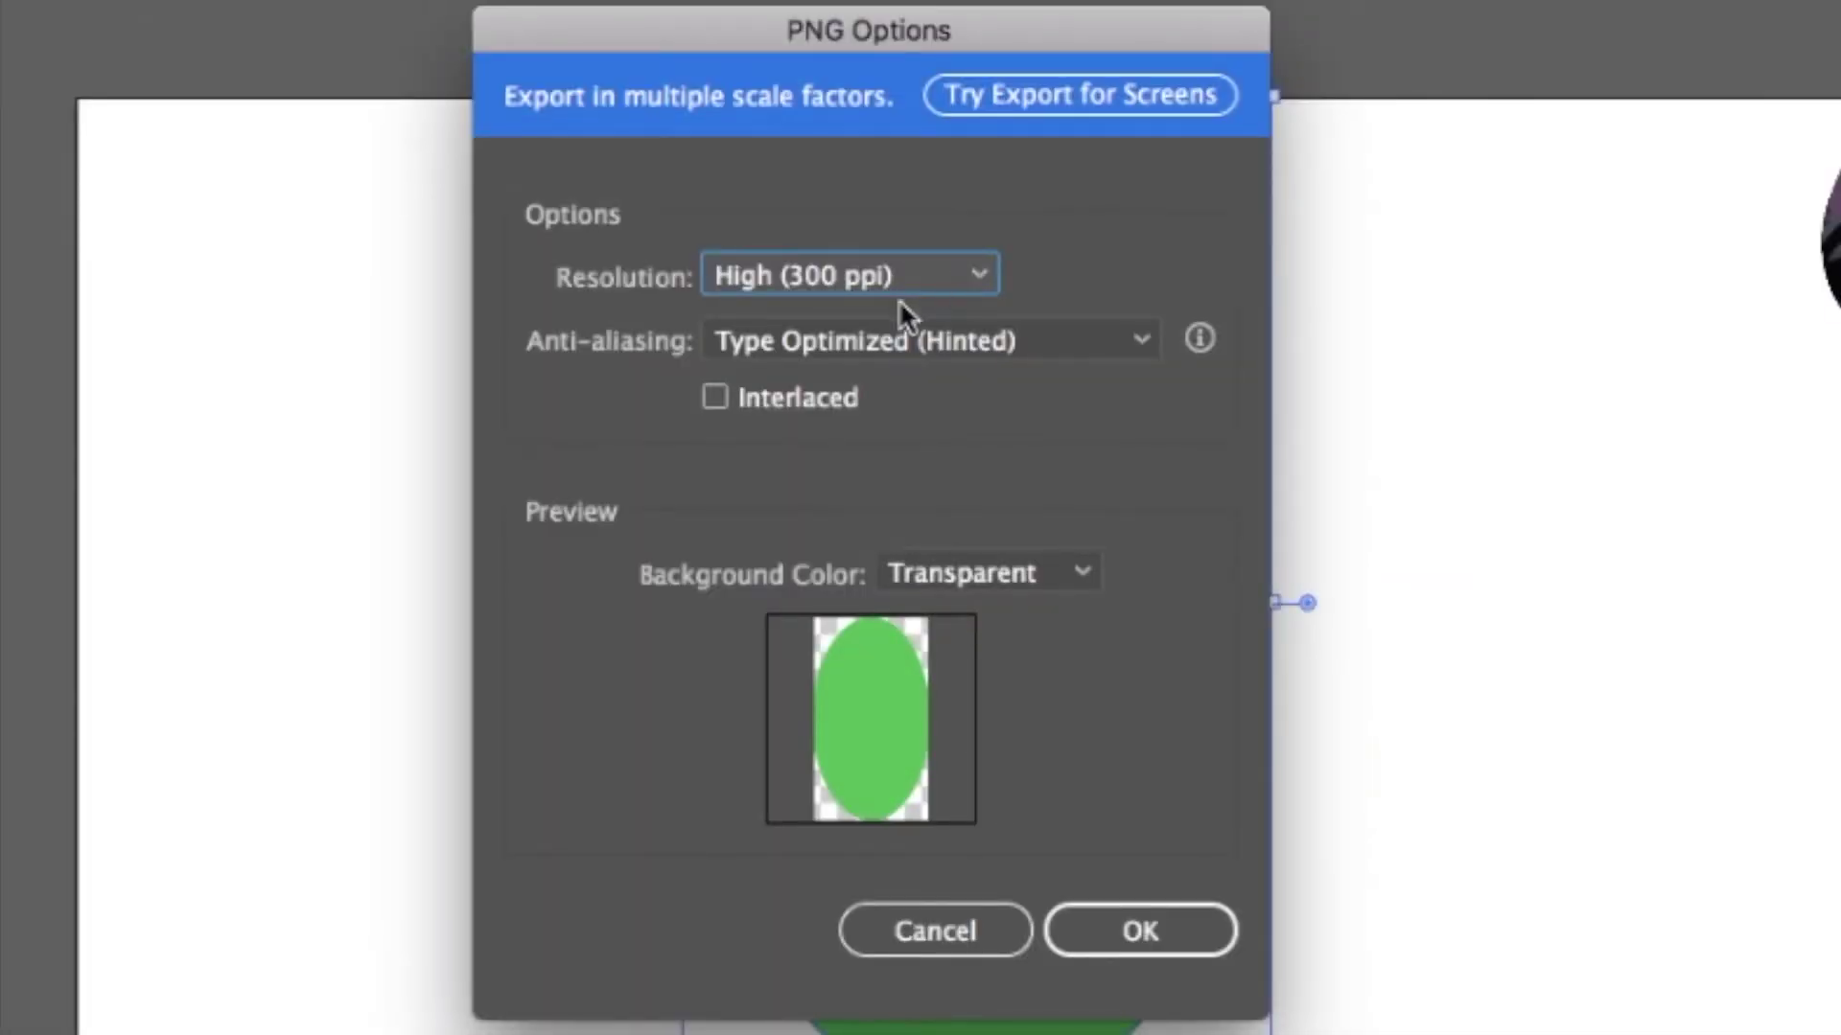
Confirm PNG options with High (300 ppi) resolution and a Transparent background.
left_click(974, 278)
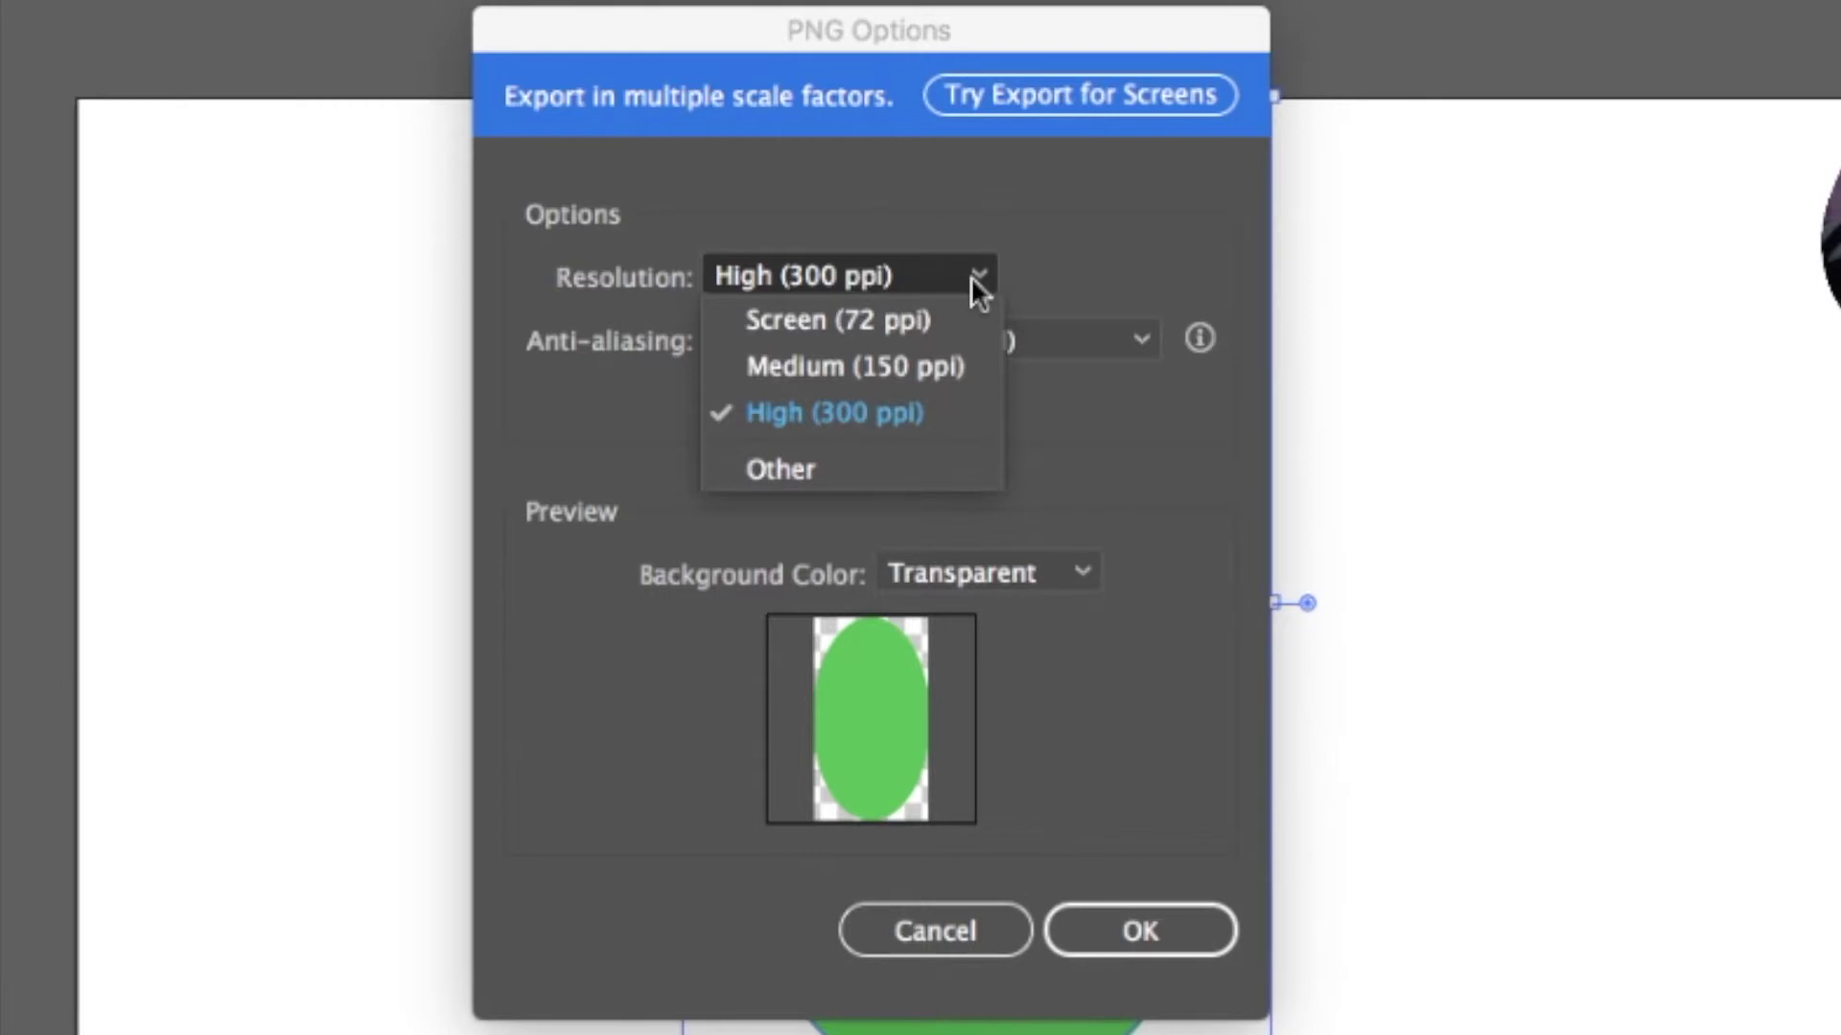
left_click(855, 416)
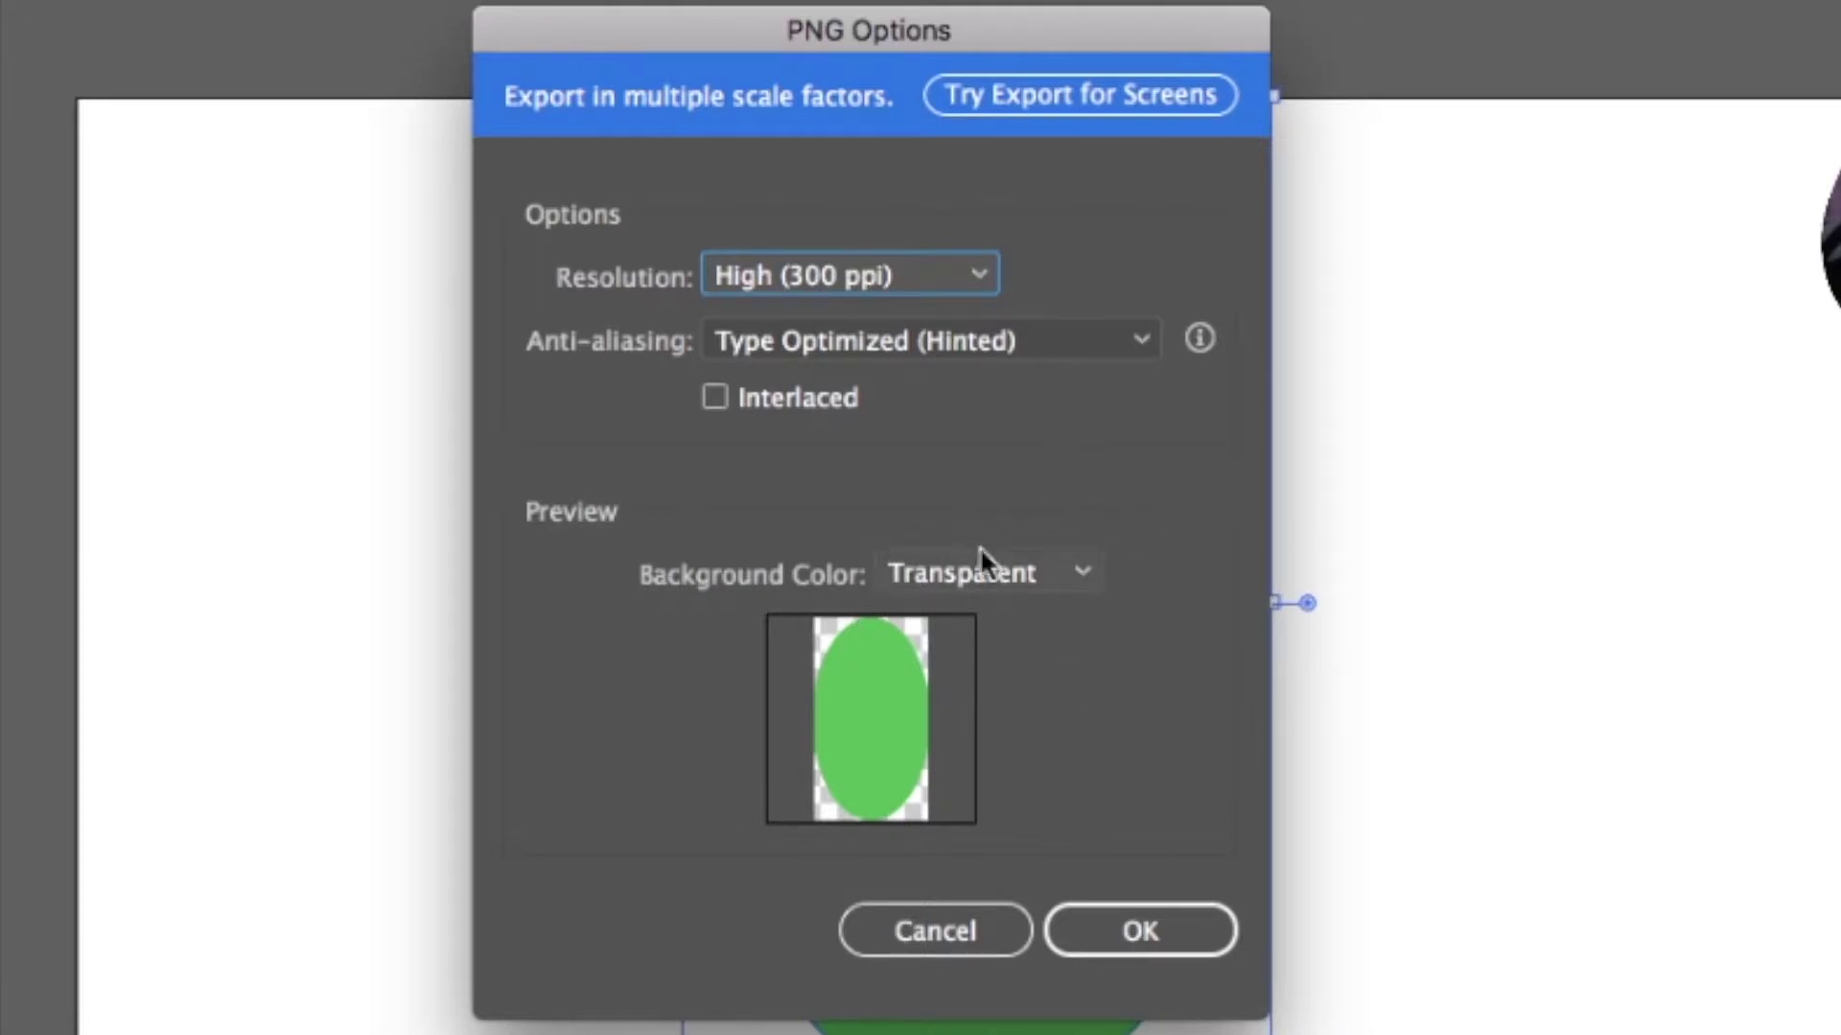
left_click(1081, 580)
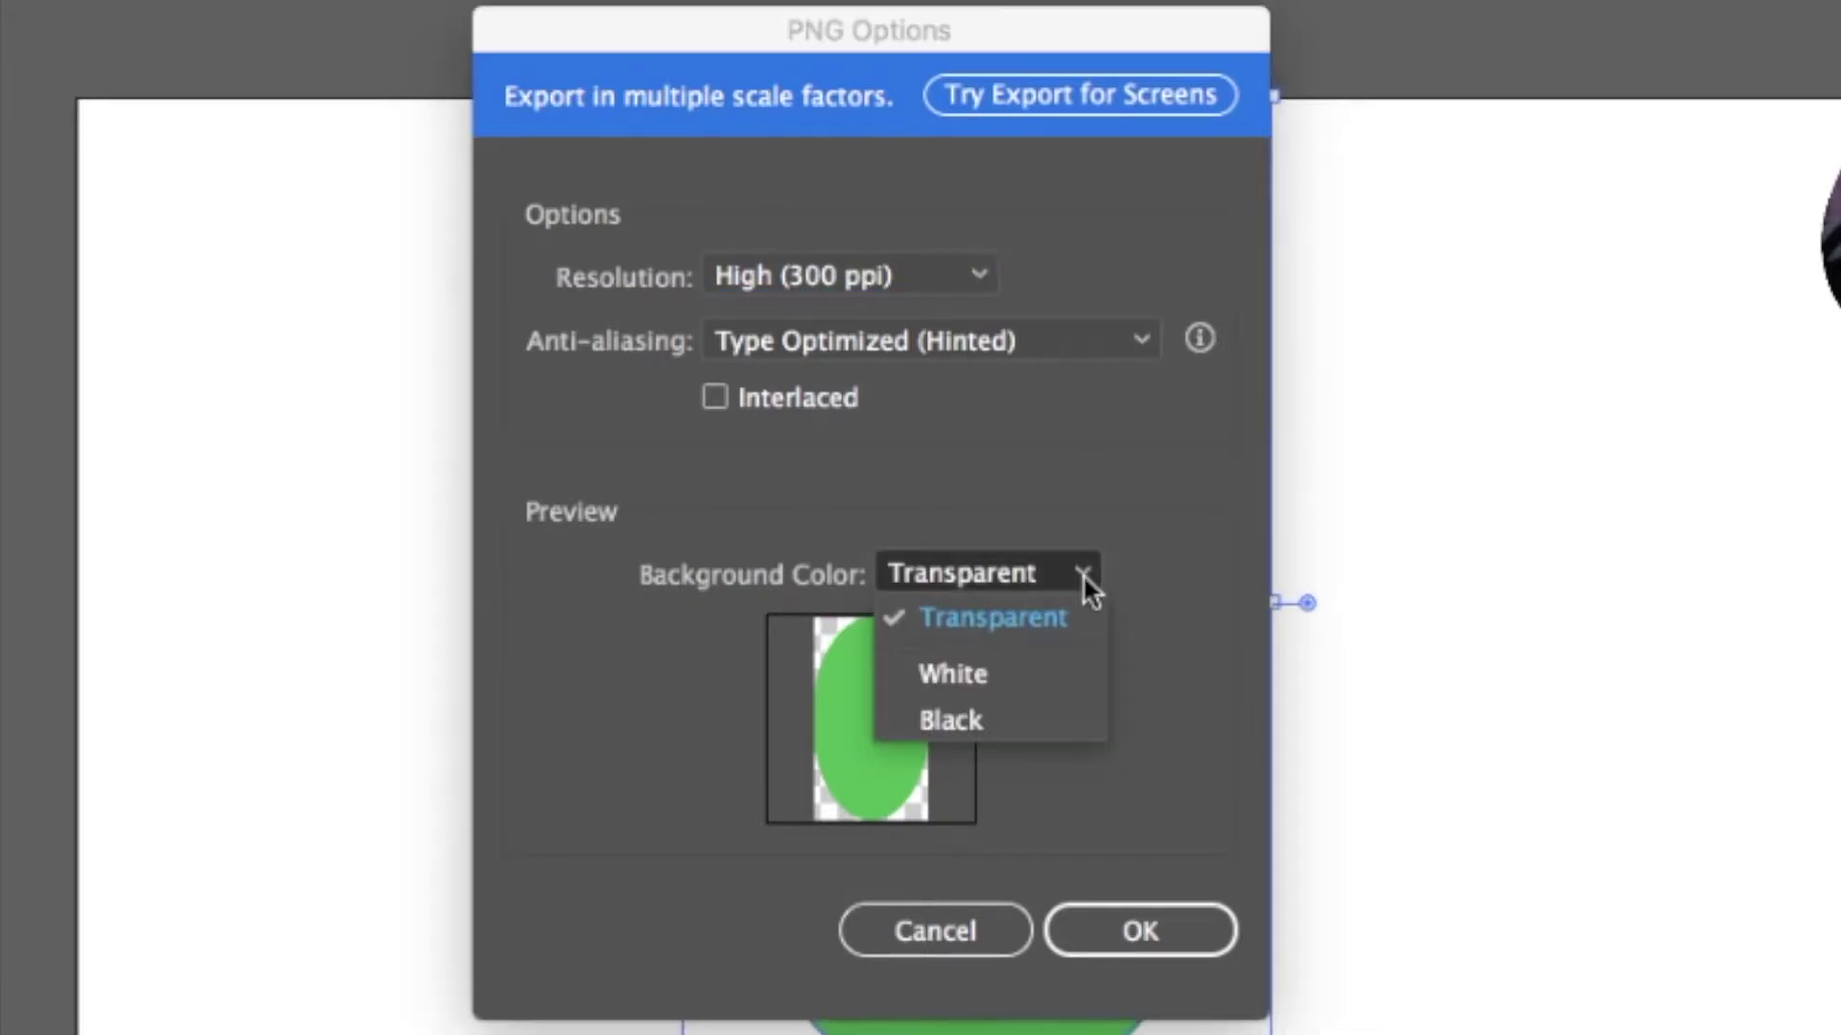
left_click(1018, 614)
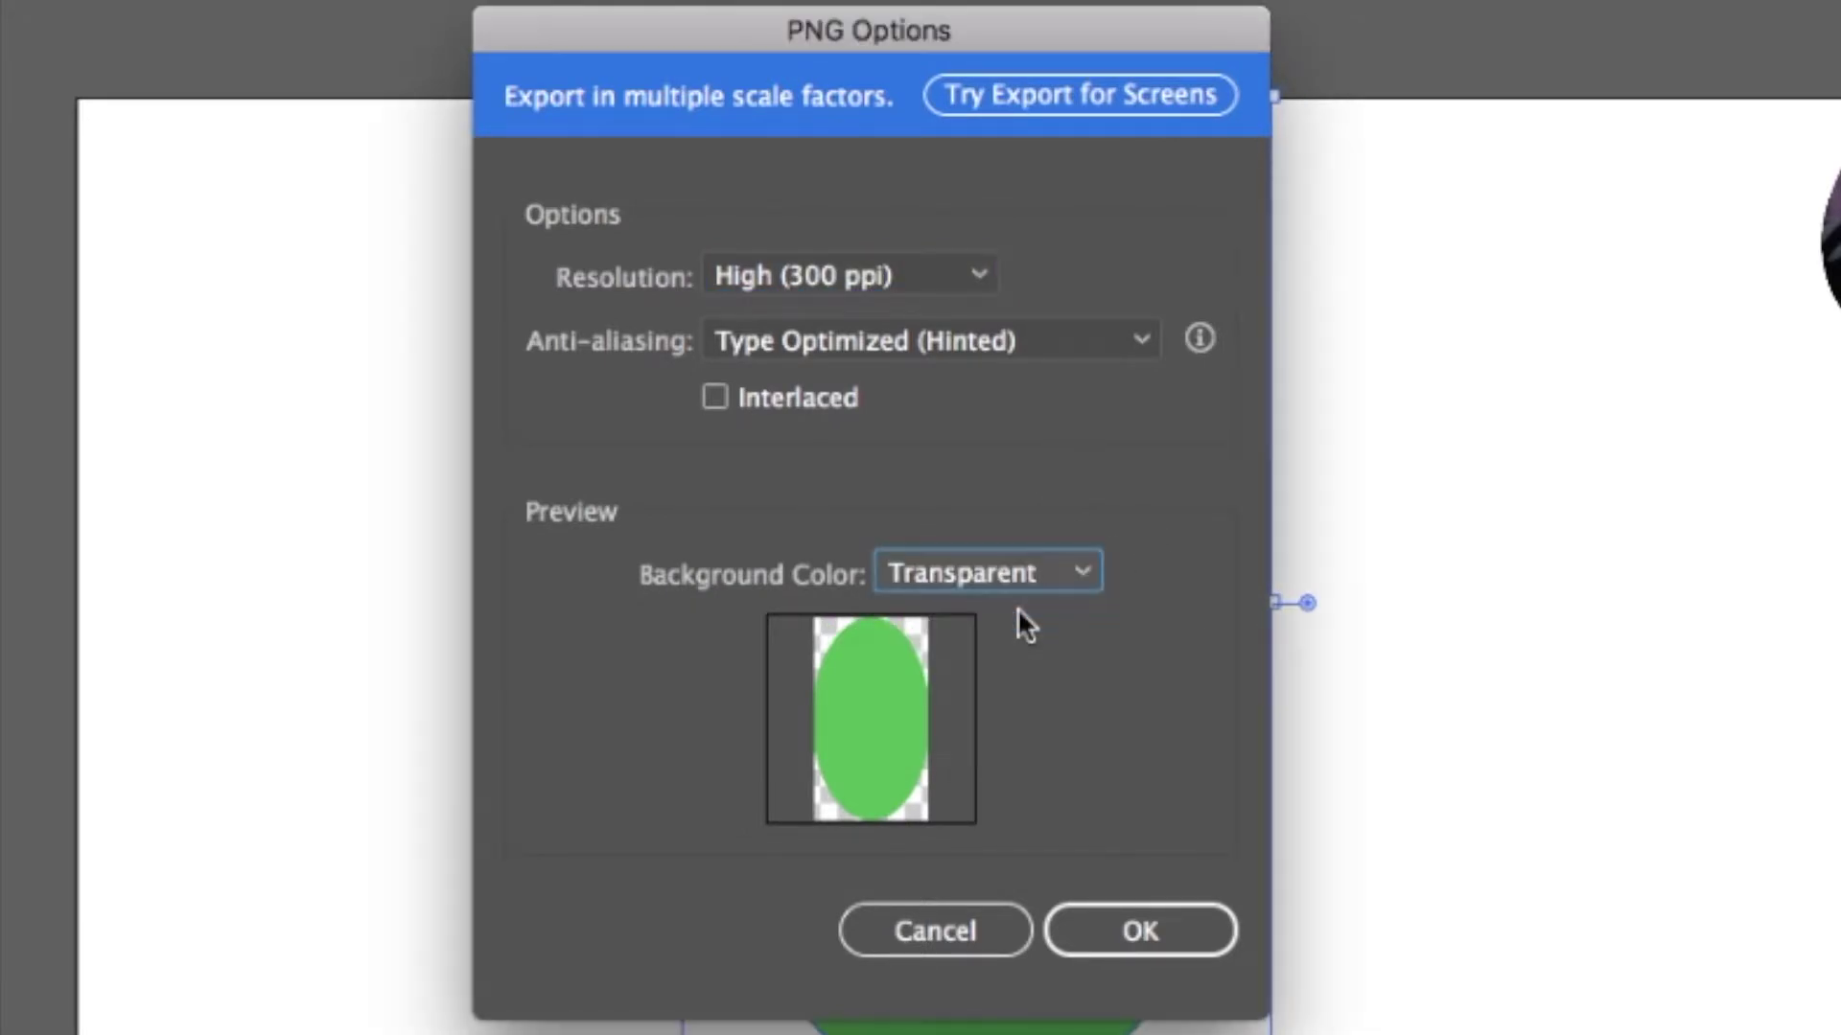
left_click(1138, 932)
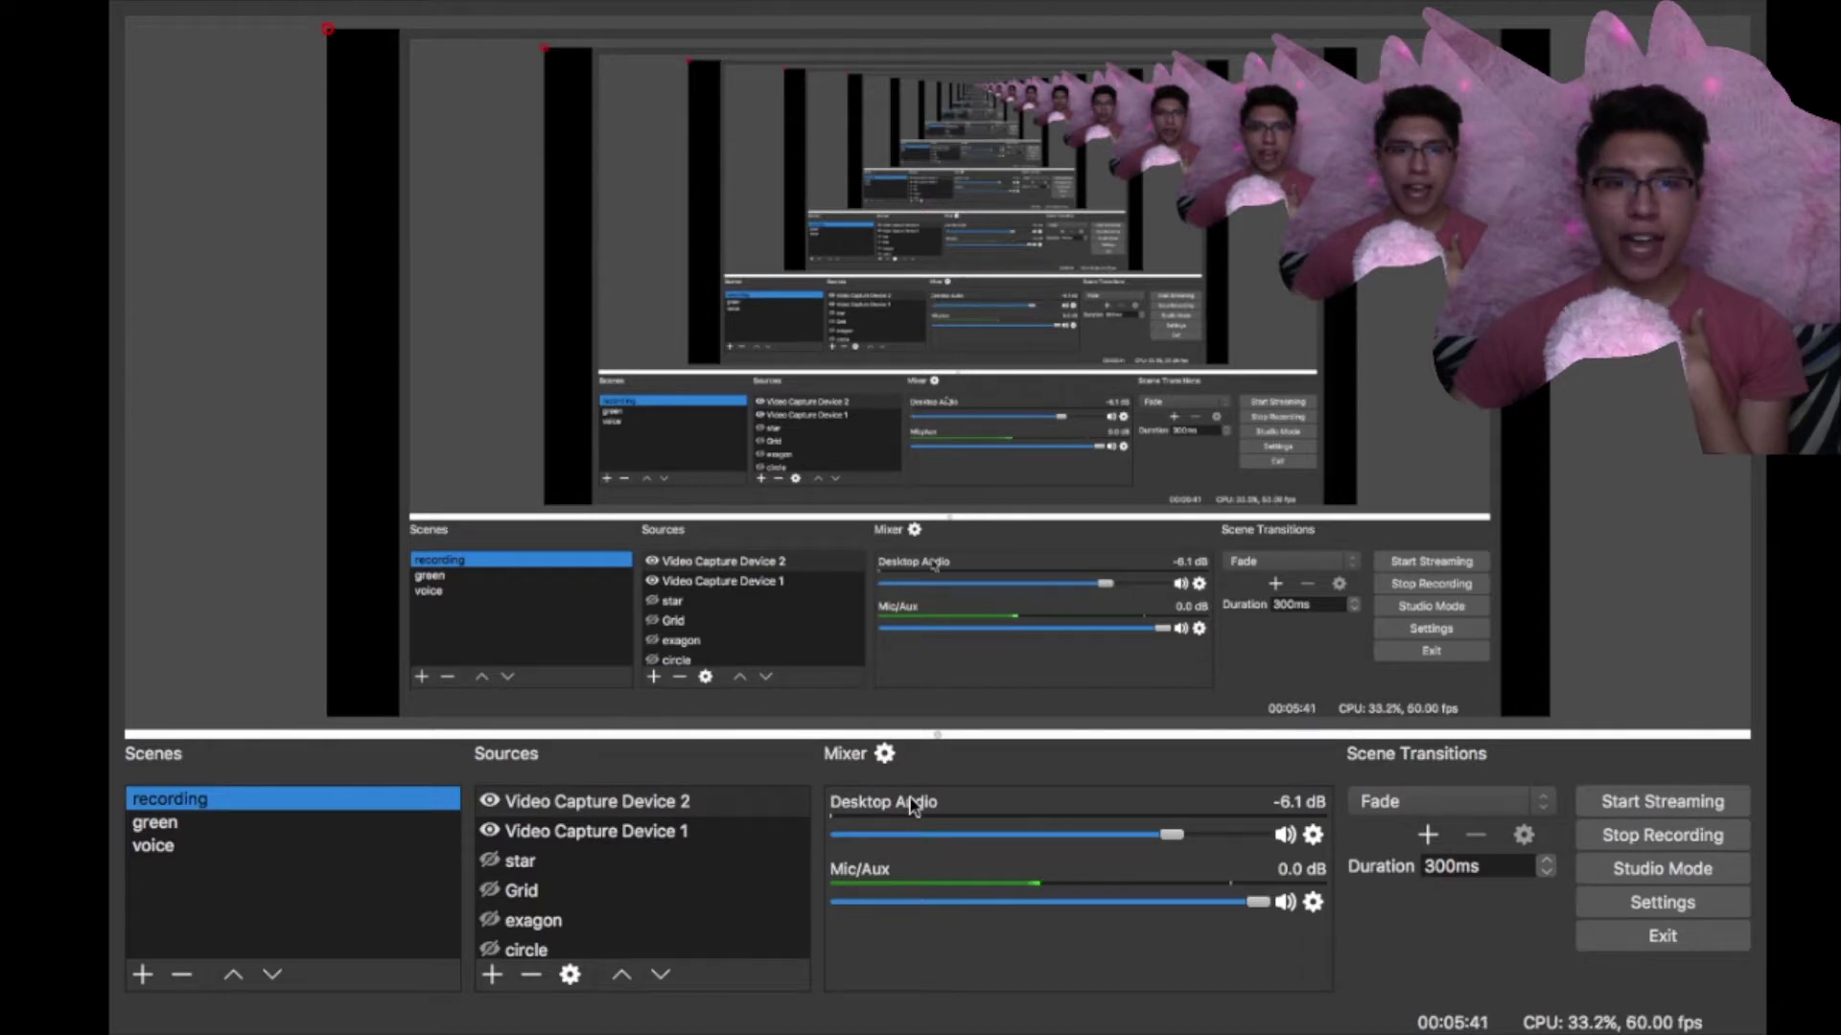
Check Video Capture Device 2's camera properties, then open its Filters window.
left_click(587, 813)
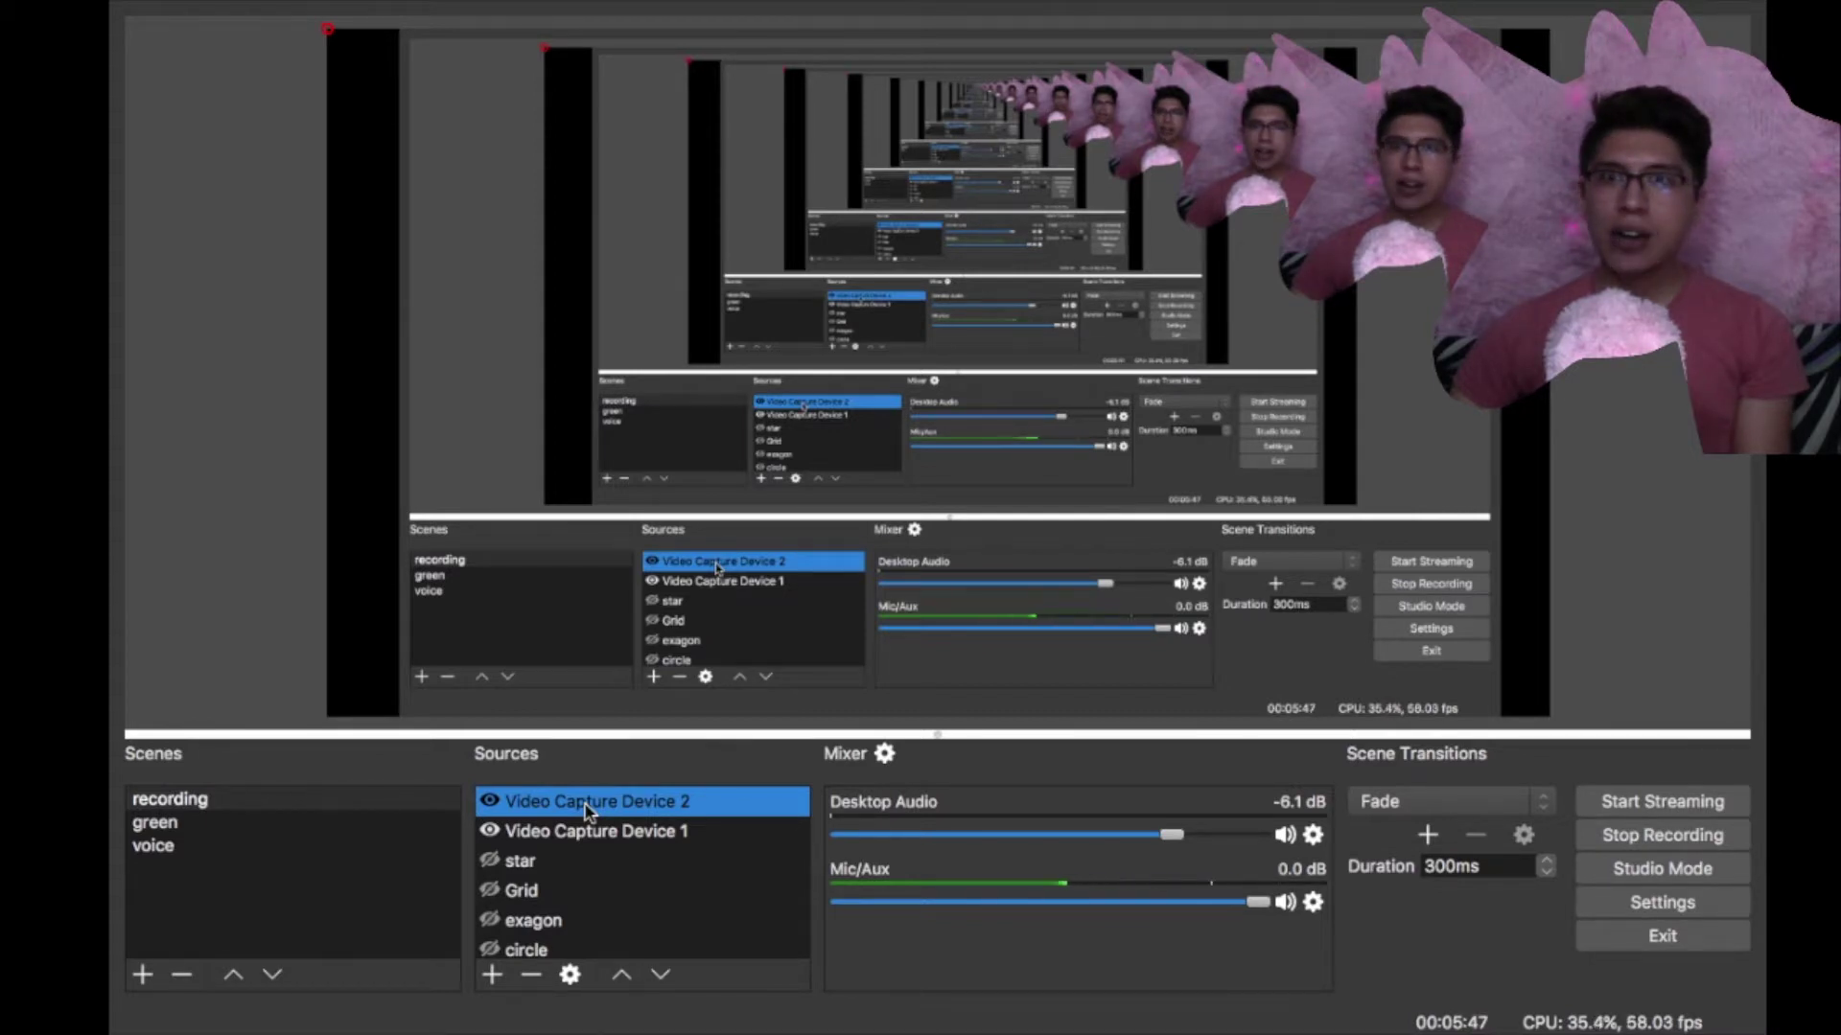
double_click(588, 810)
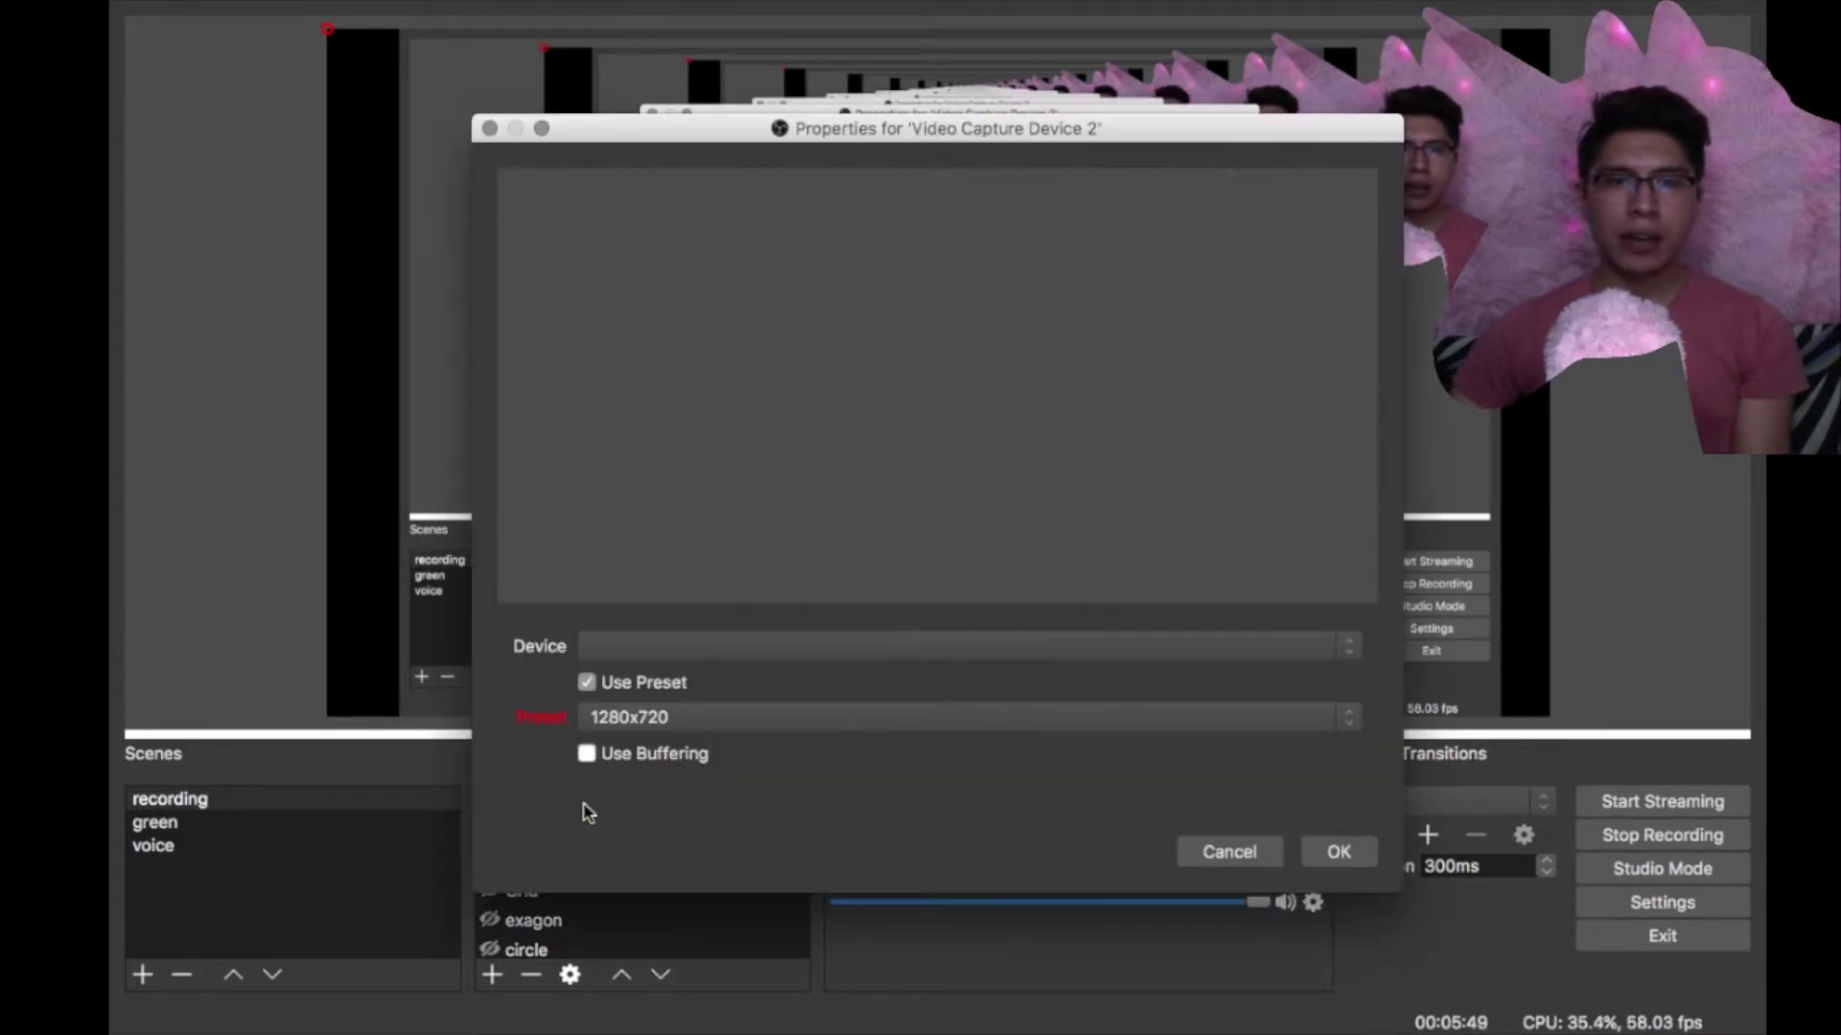
left_click(704, 645)
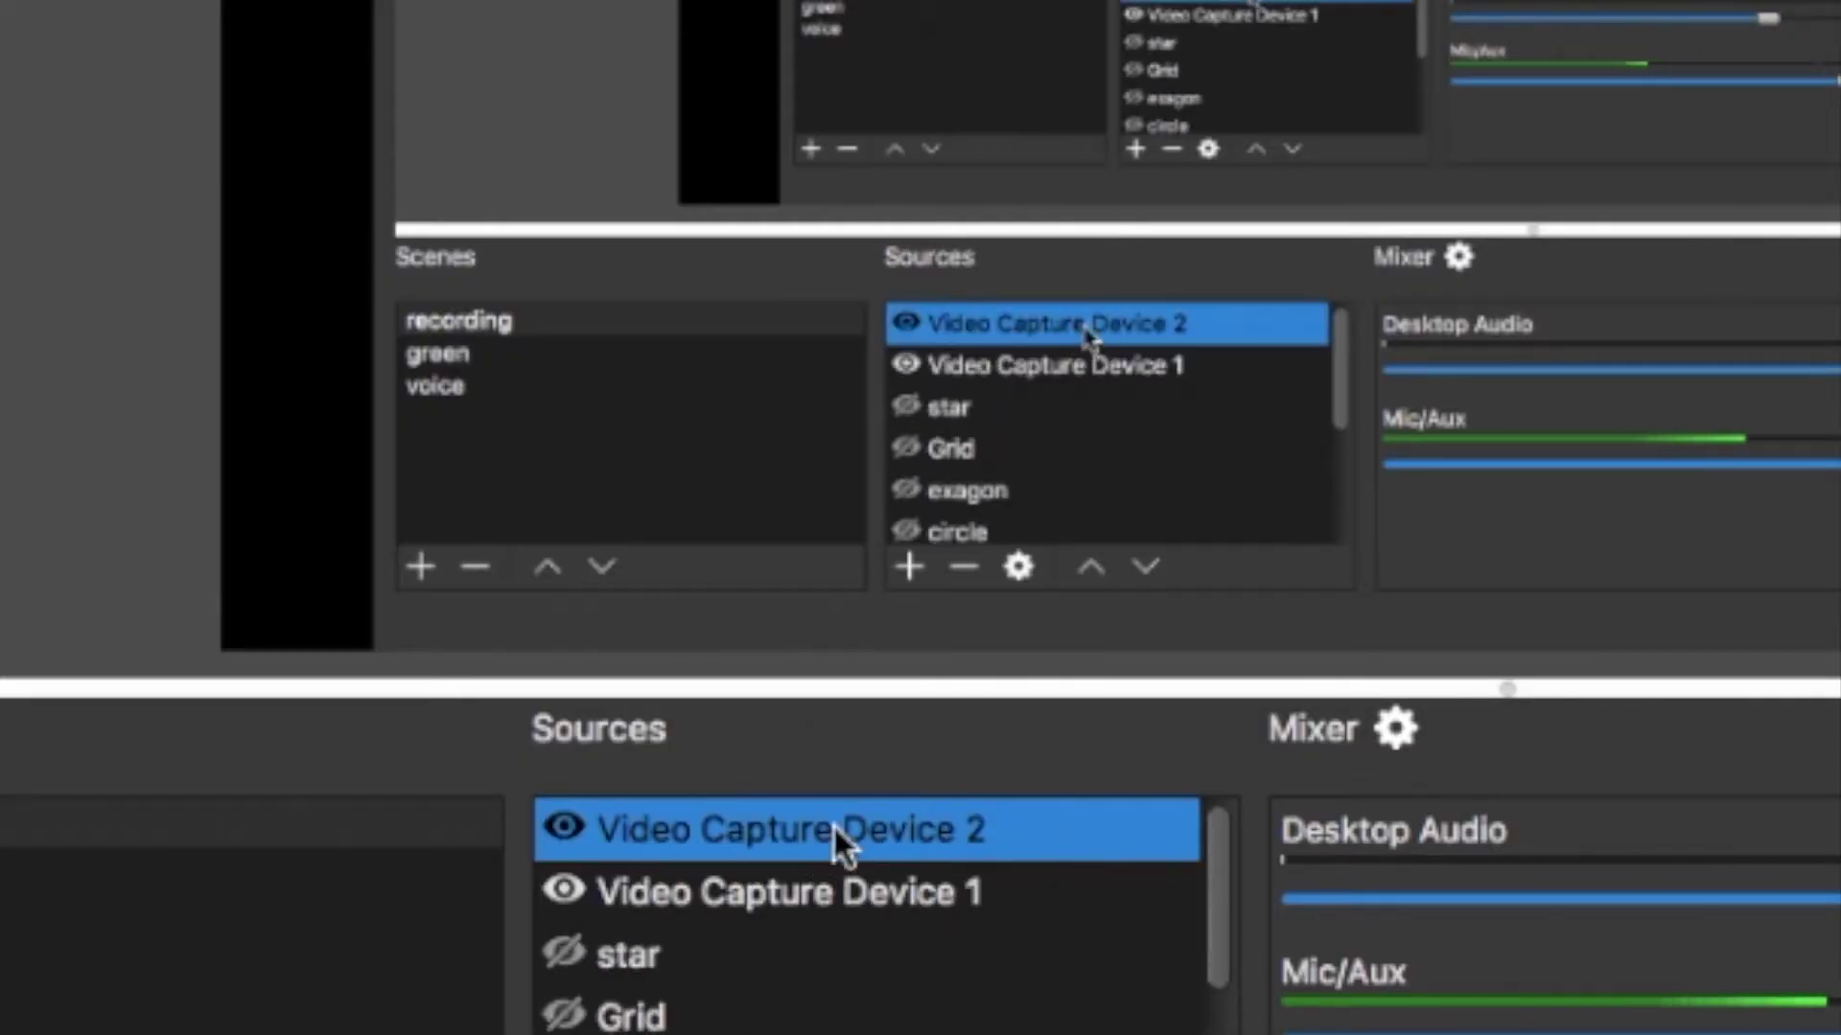
right_click(838, 842)
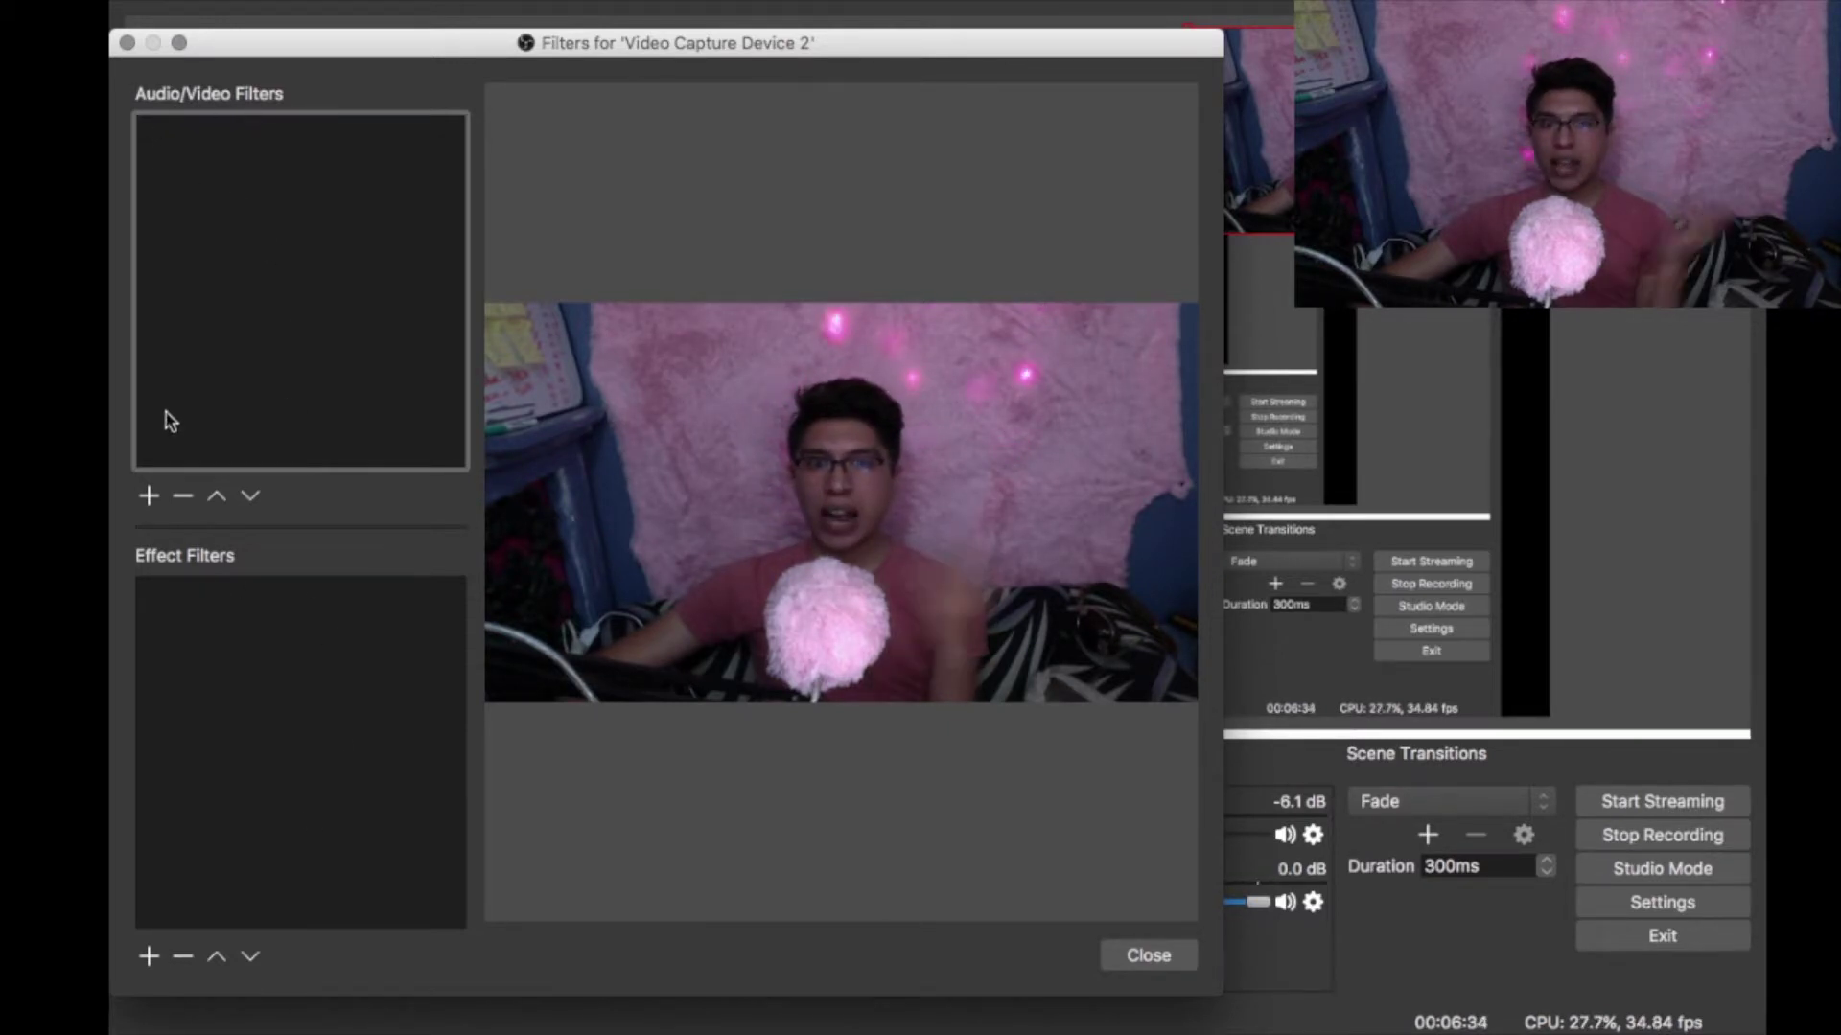
Add an Image Mask/Blend effect filter with its default name to the webcam.
left_click(146, 505)
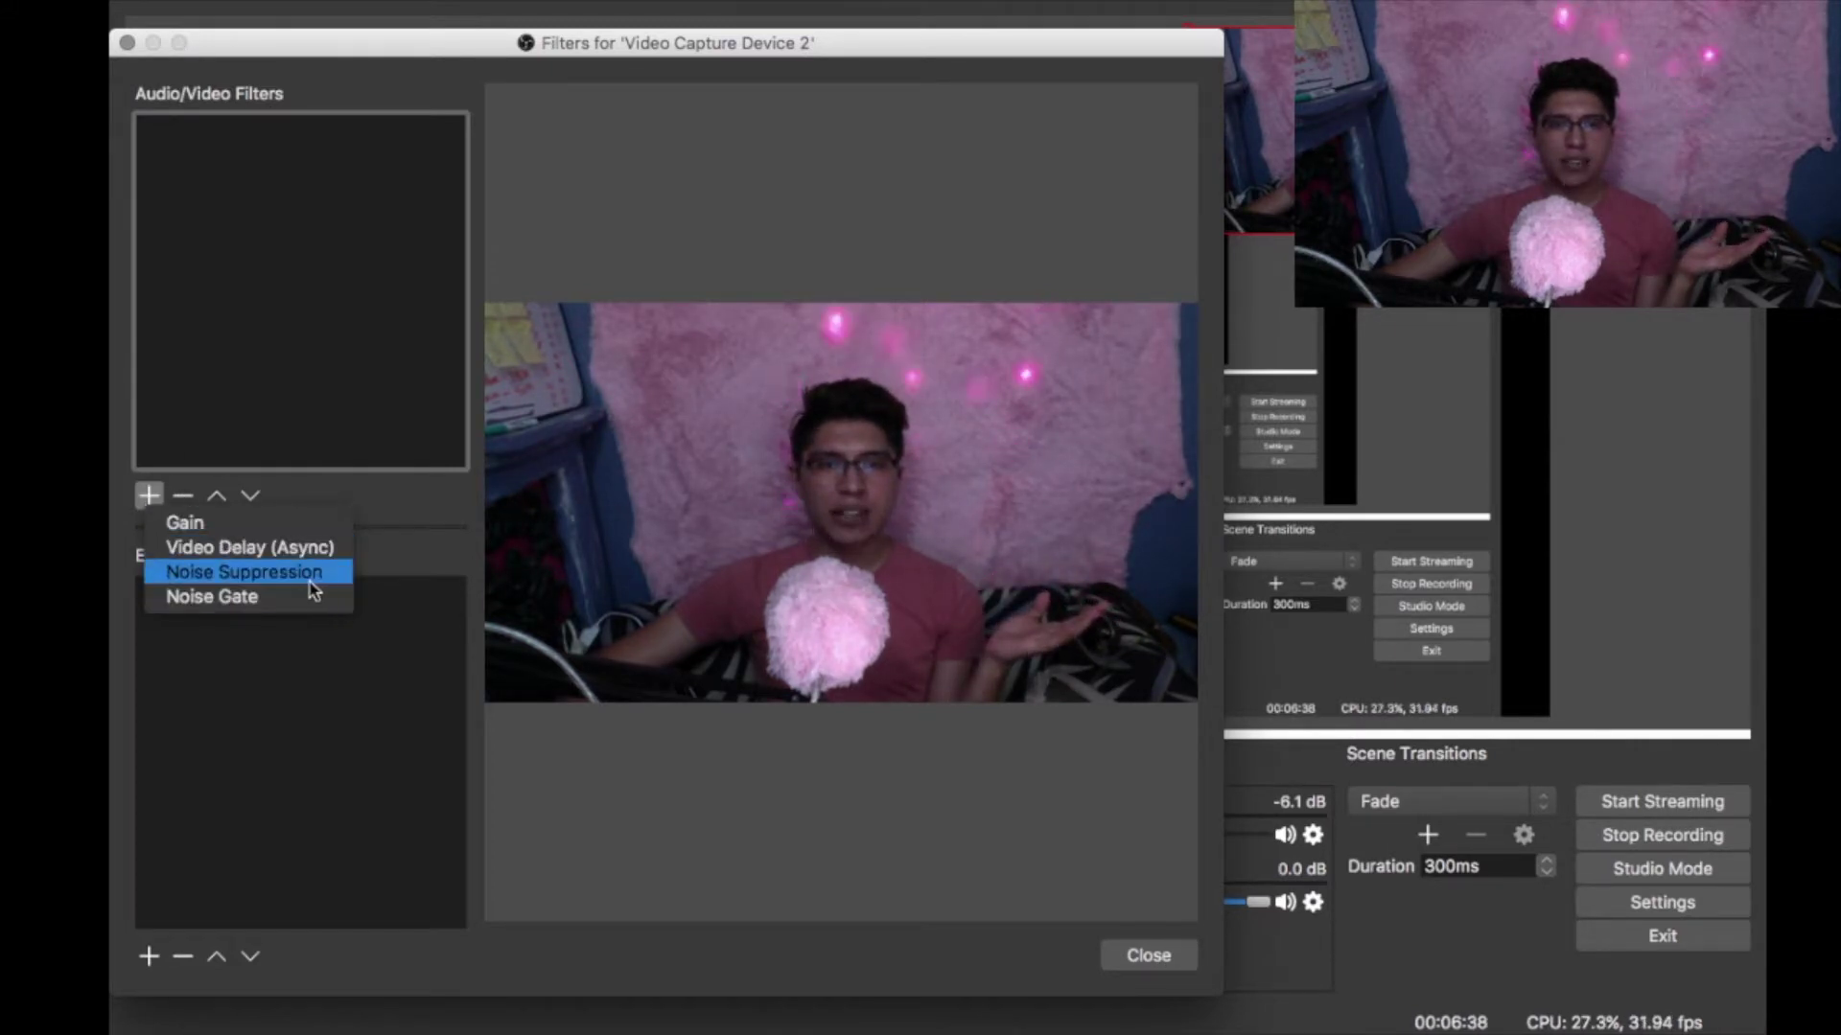
left_click(414, 525)
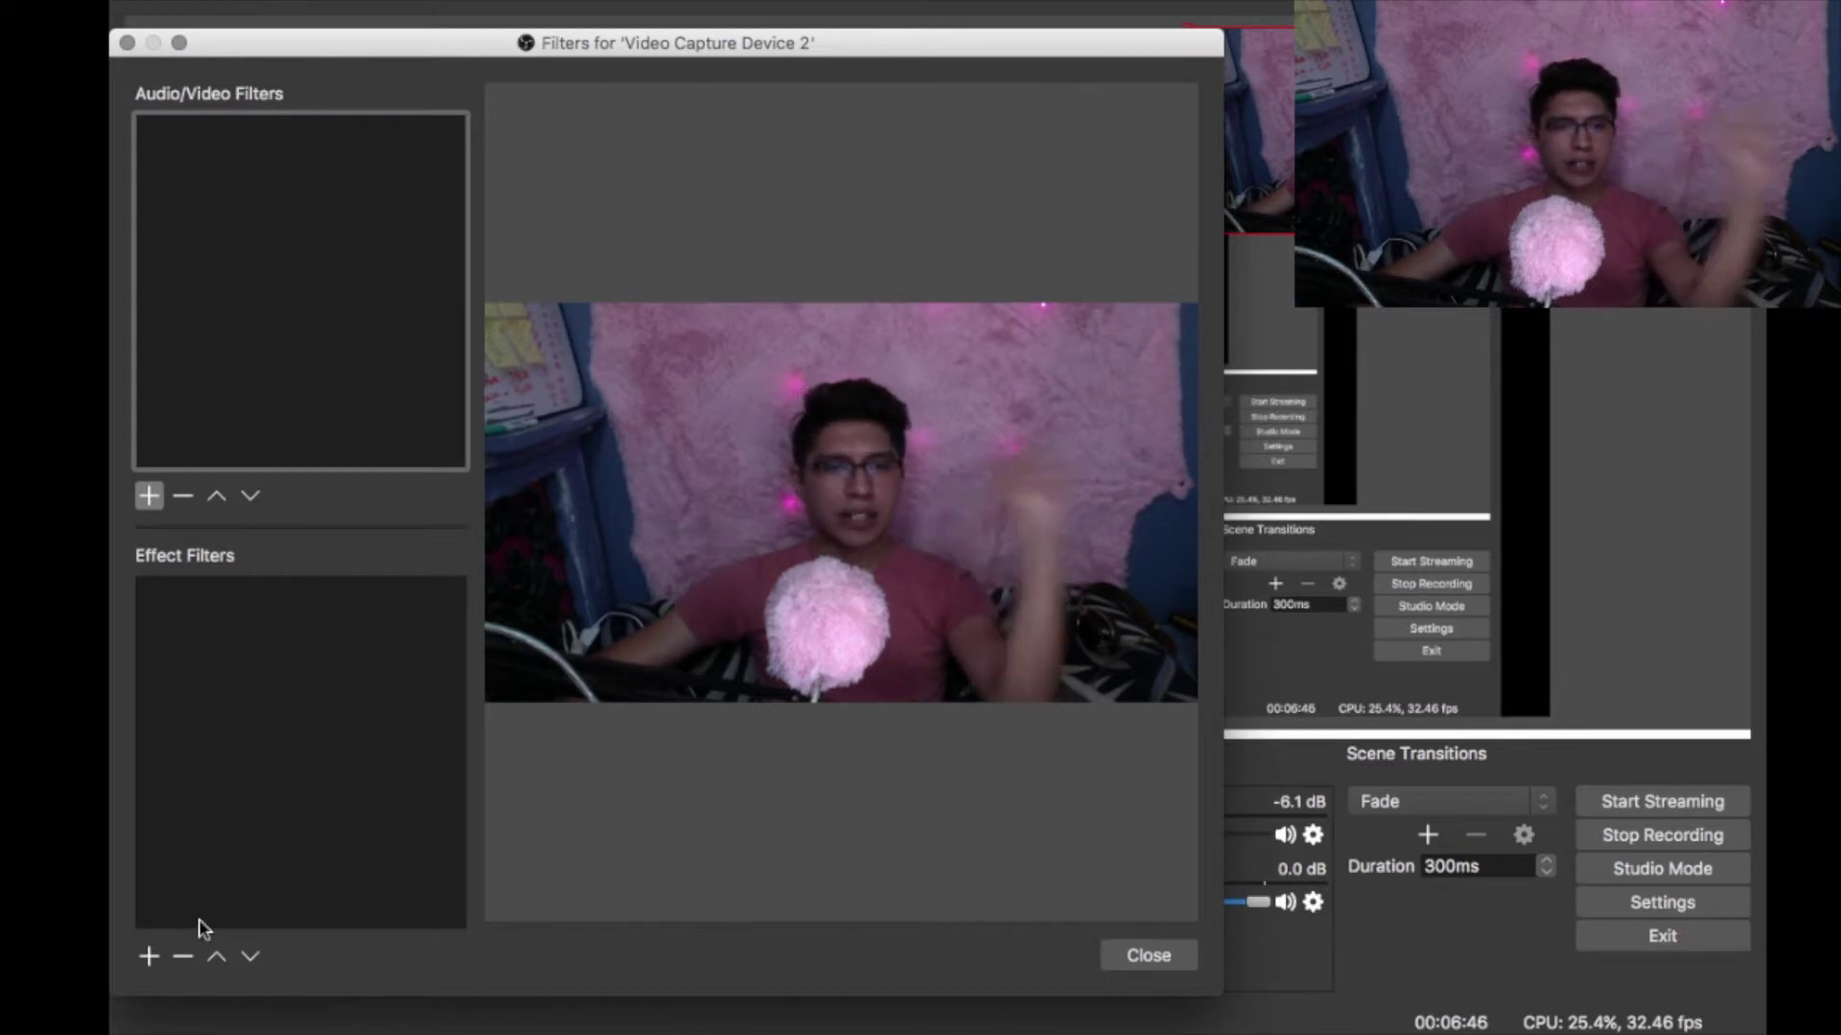
left_click(151, 962)
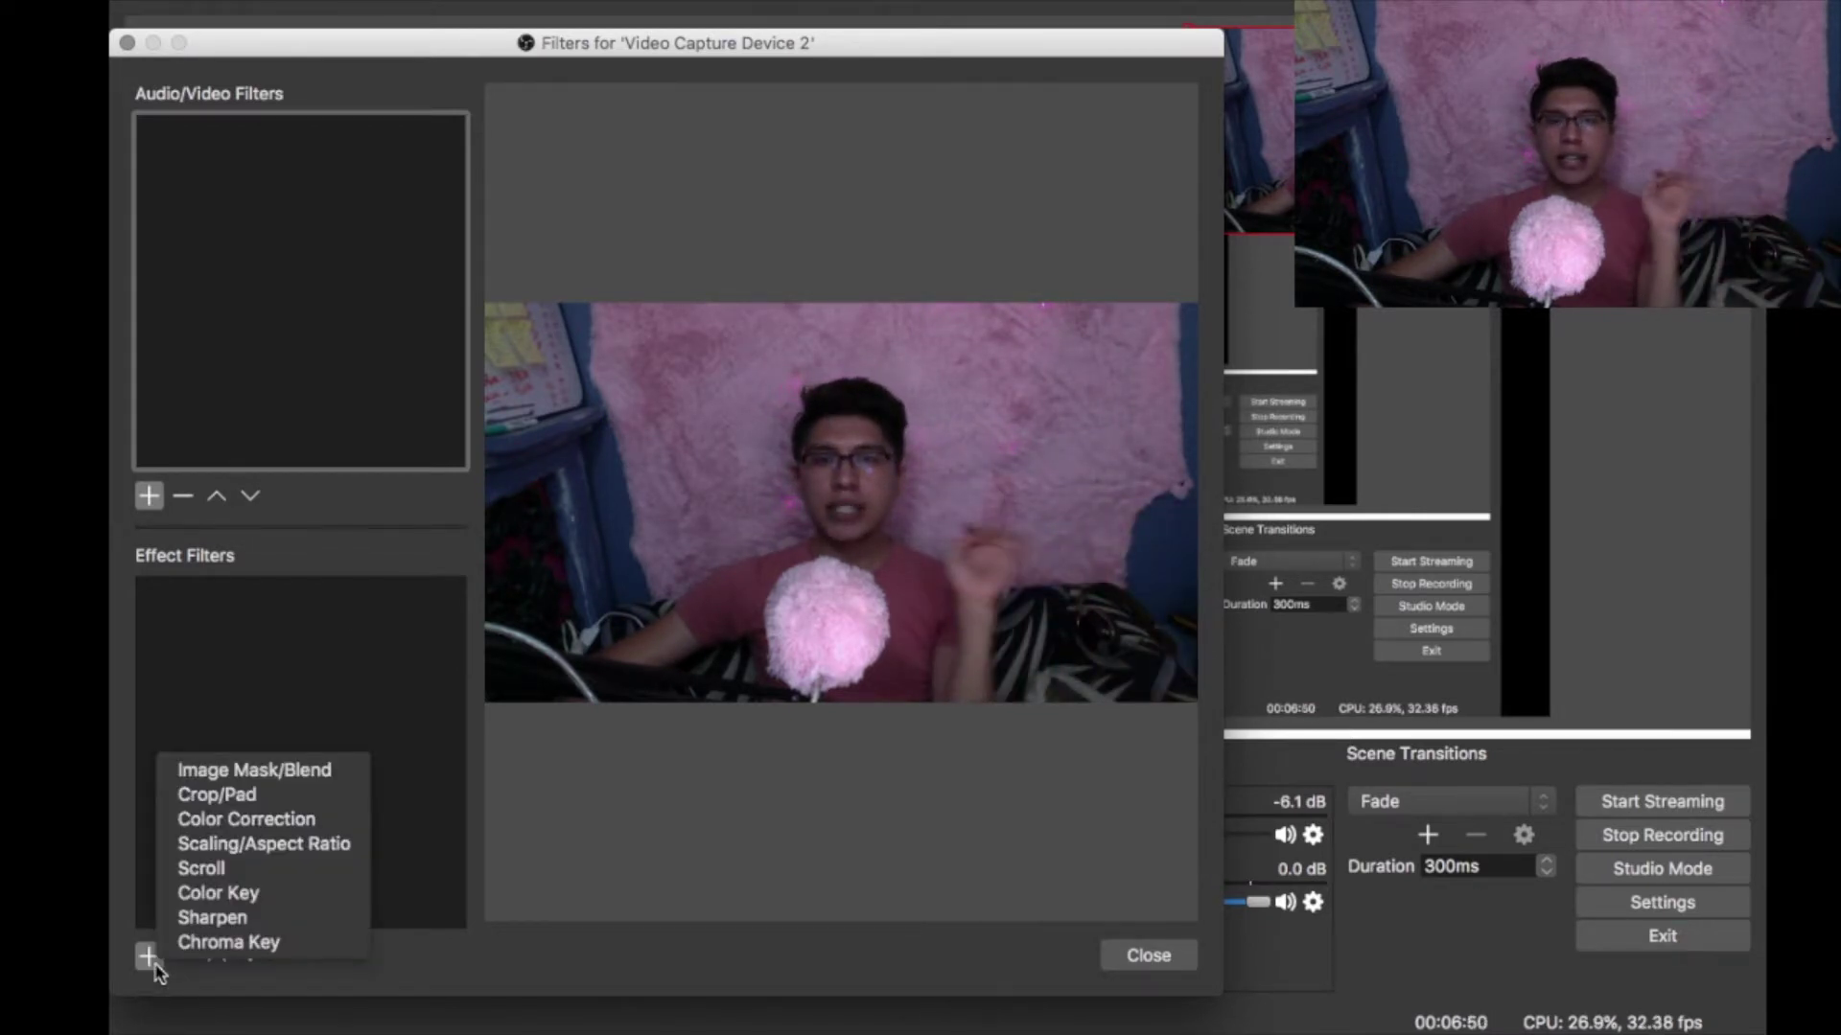
left_click(327, 773)
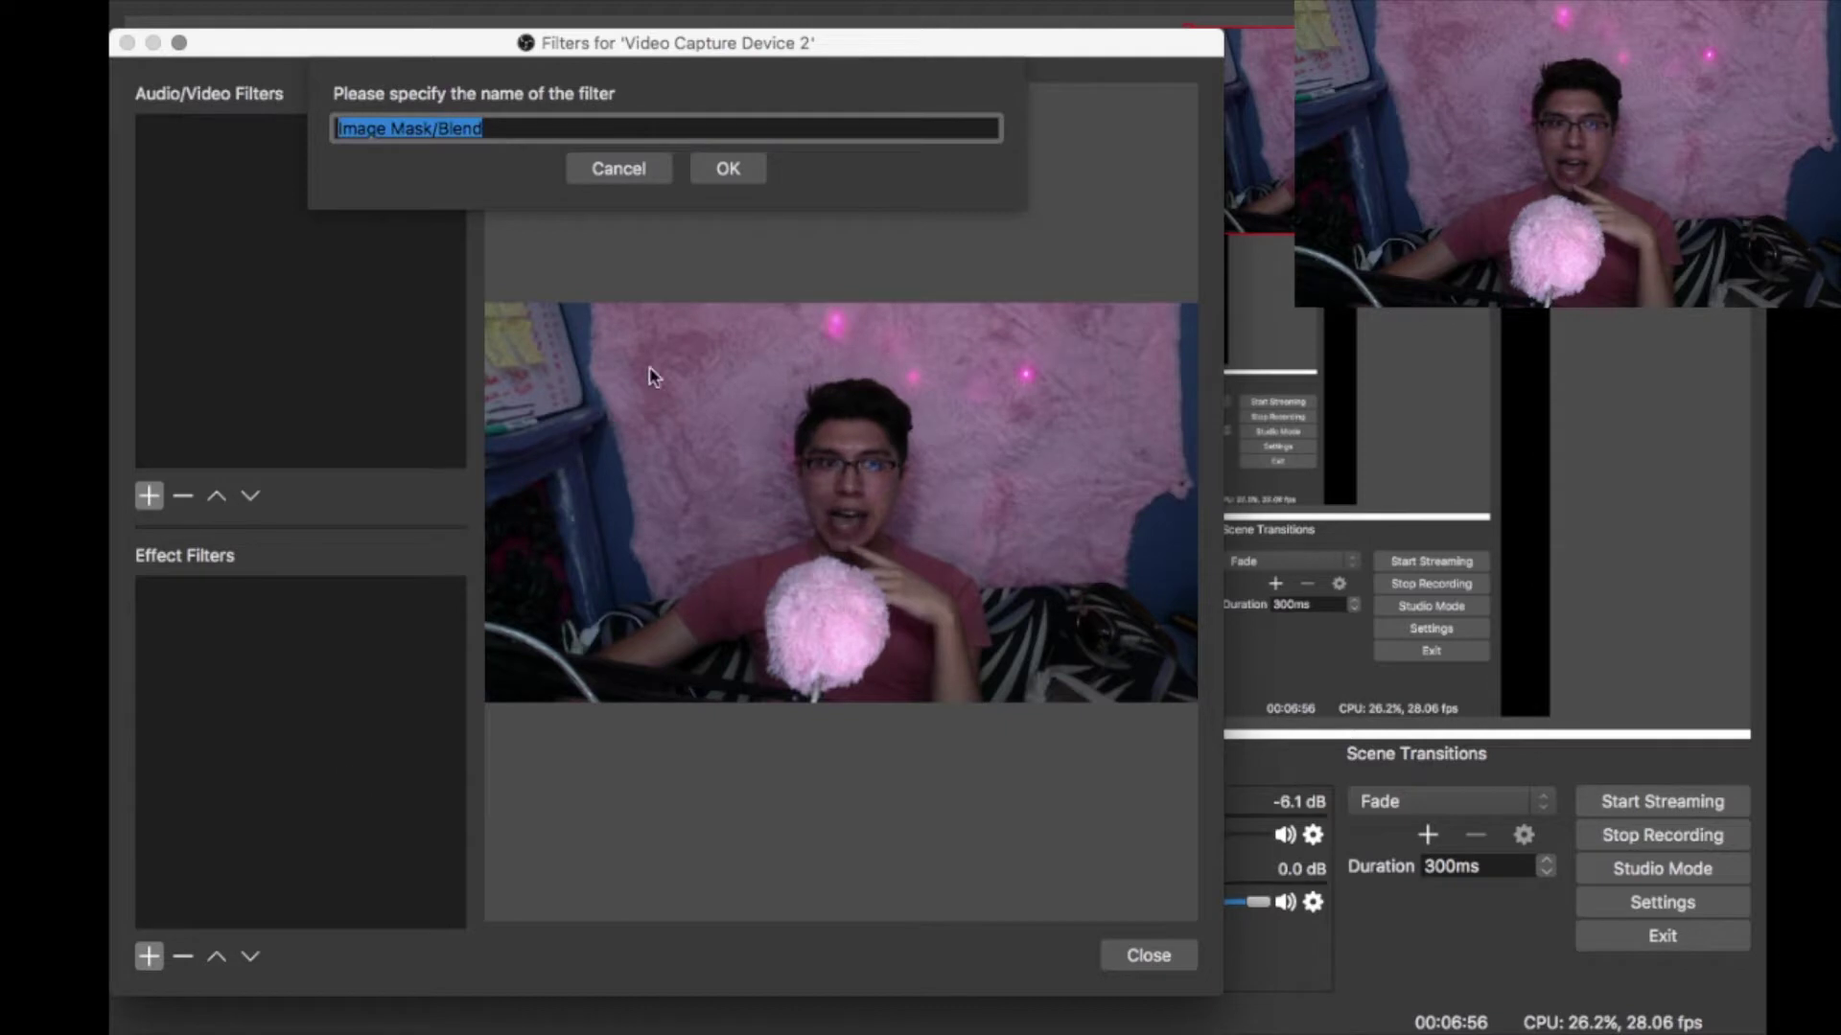
left_click(728, 169)
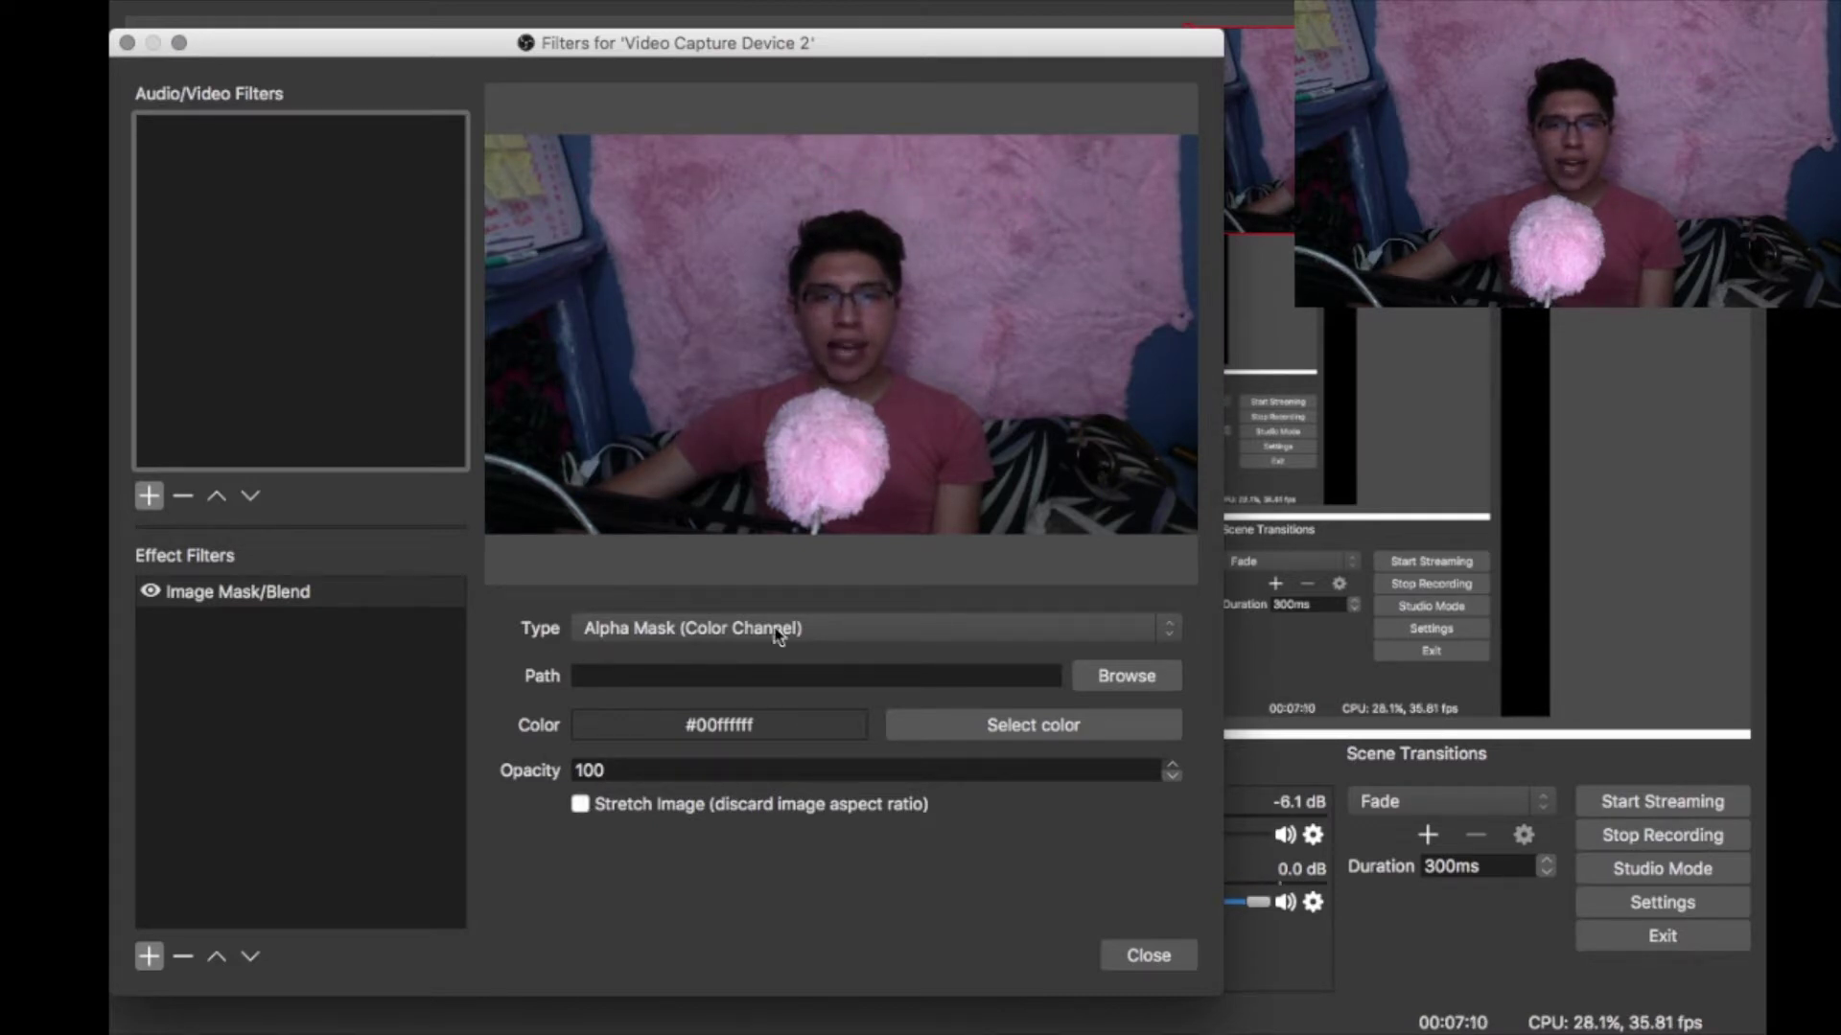
Set the mask type to Alpha Mask (Alpha Channel) and browse for a mask image.
left_click(914, 636)
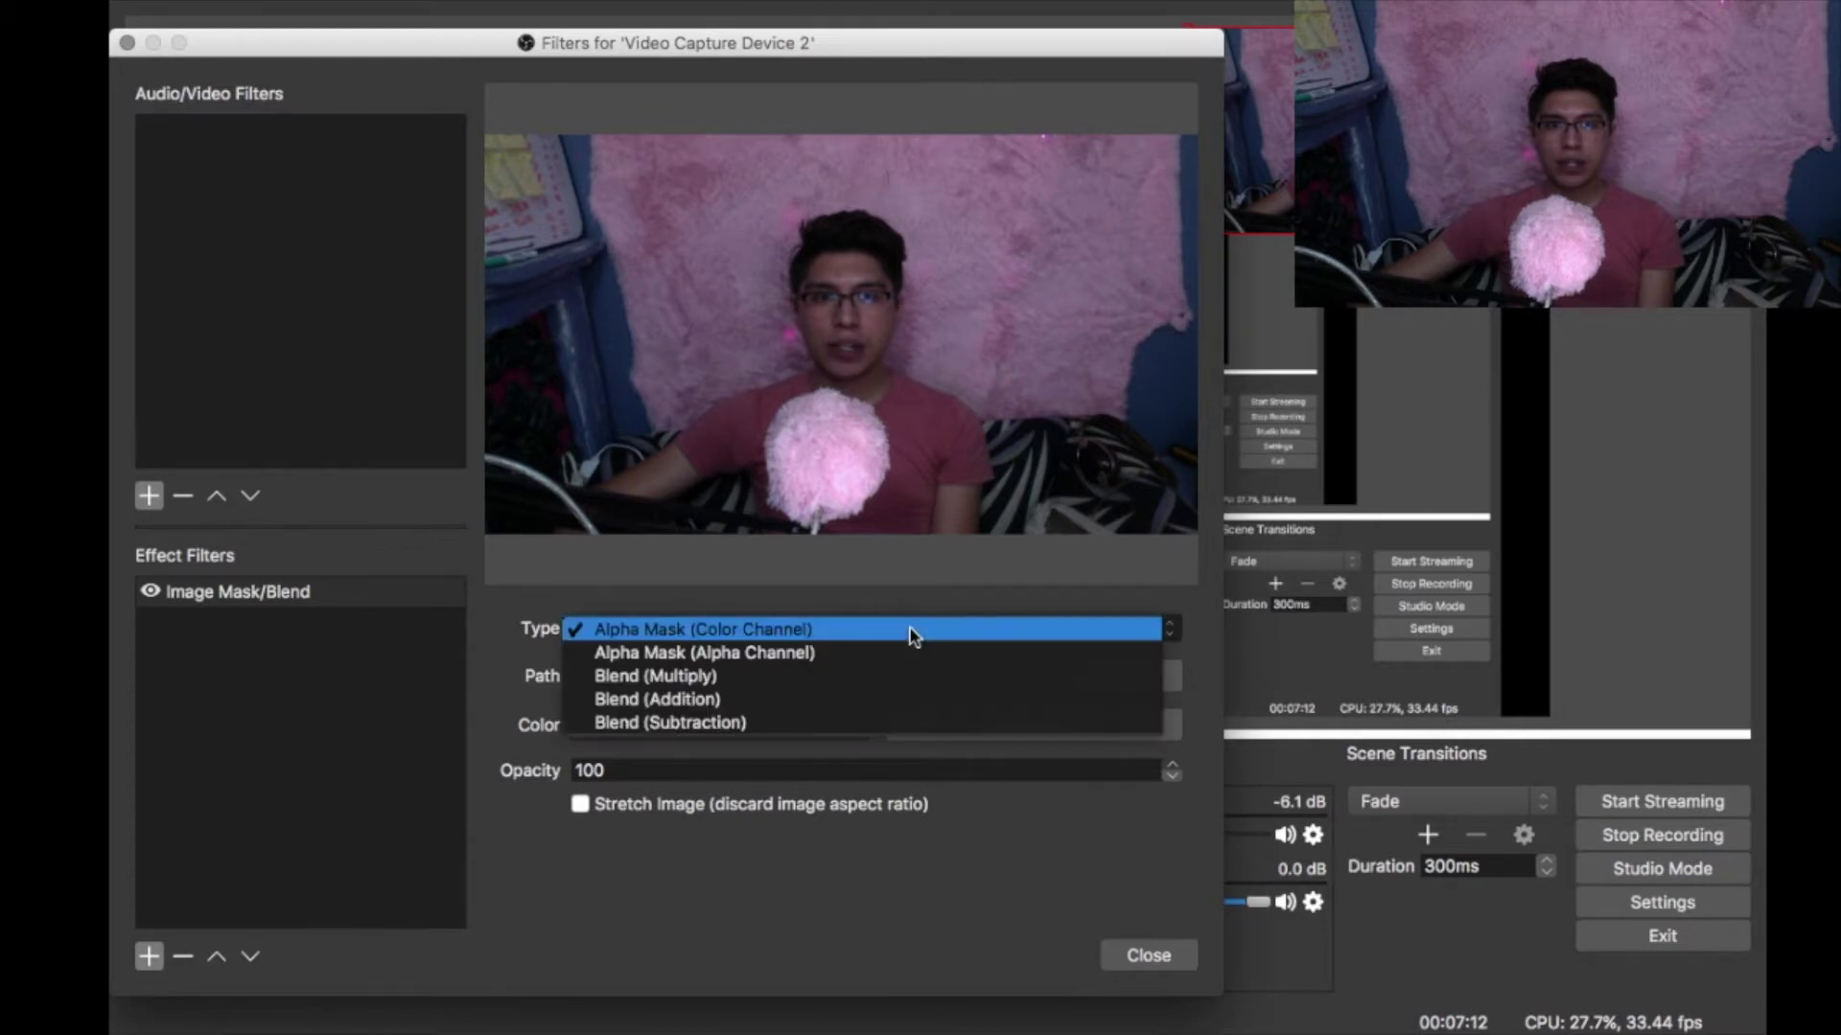
left_click(869, 656)
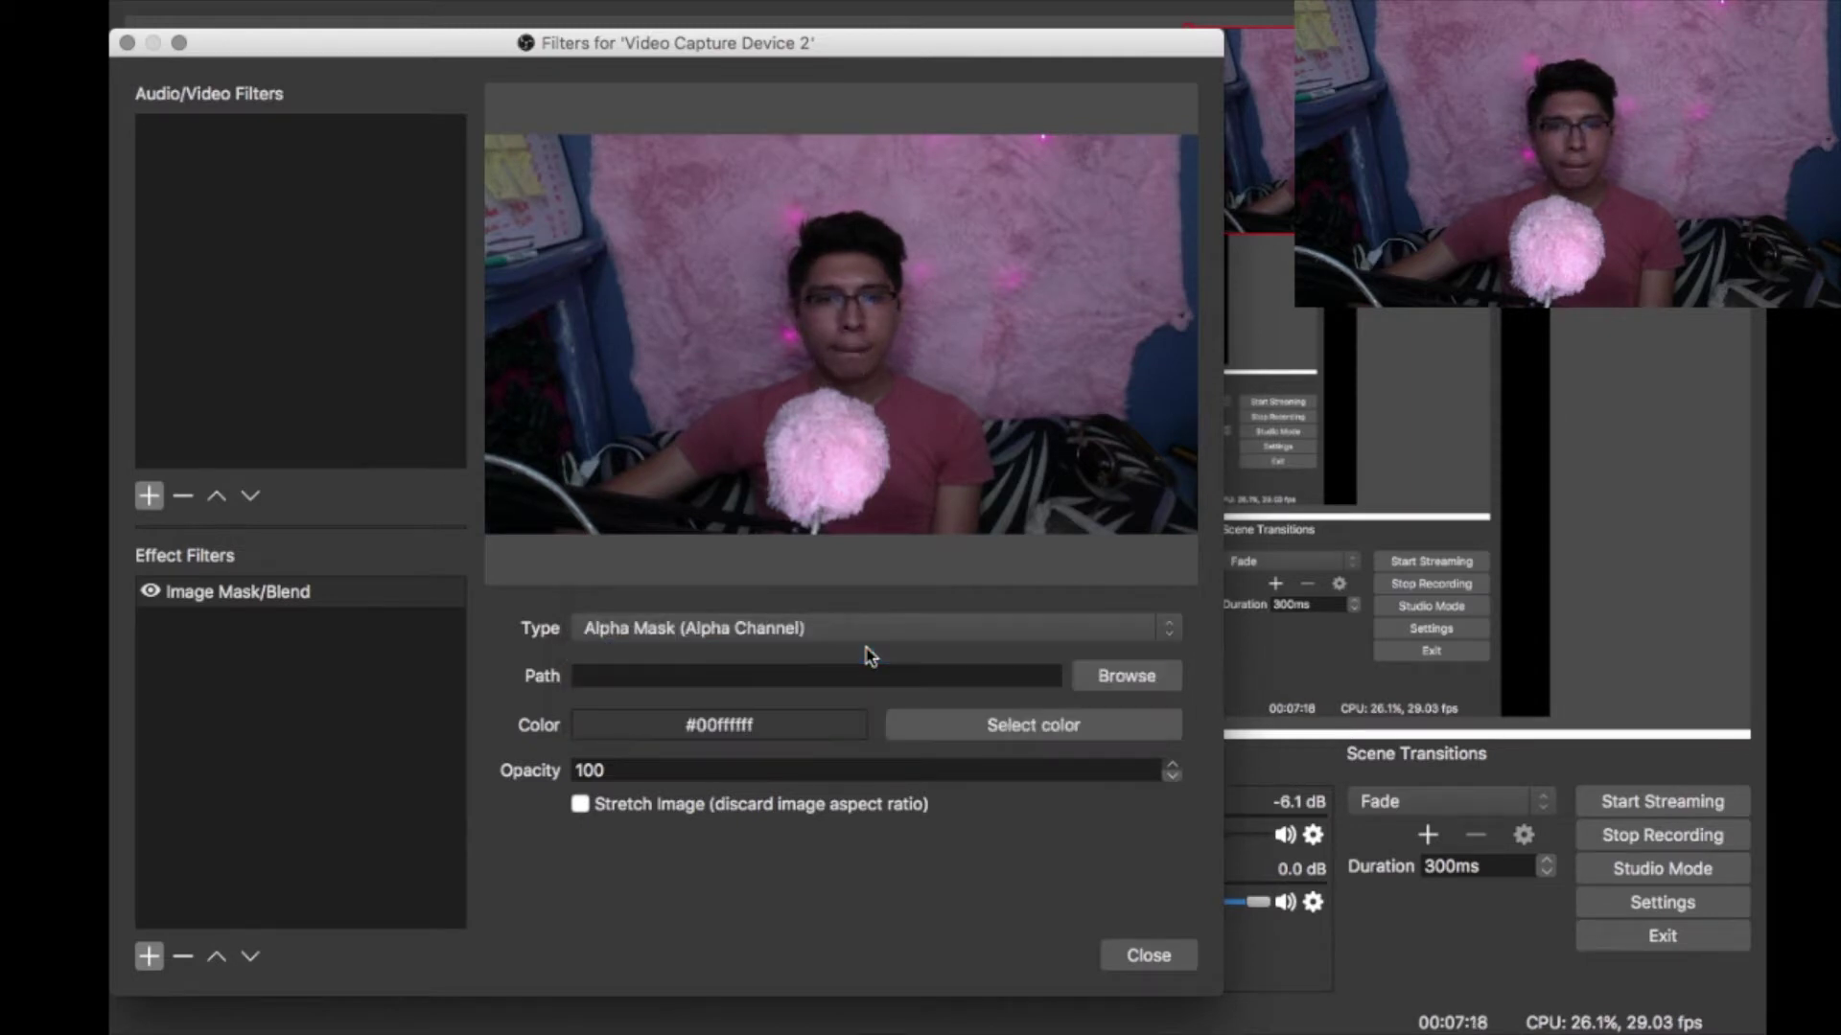
left_click(1151, 679)
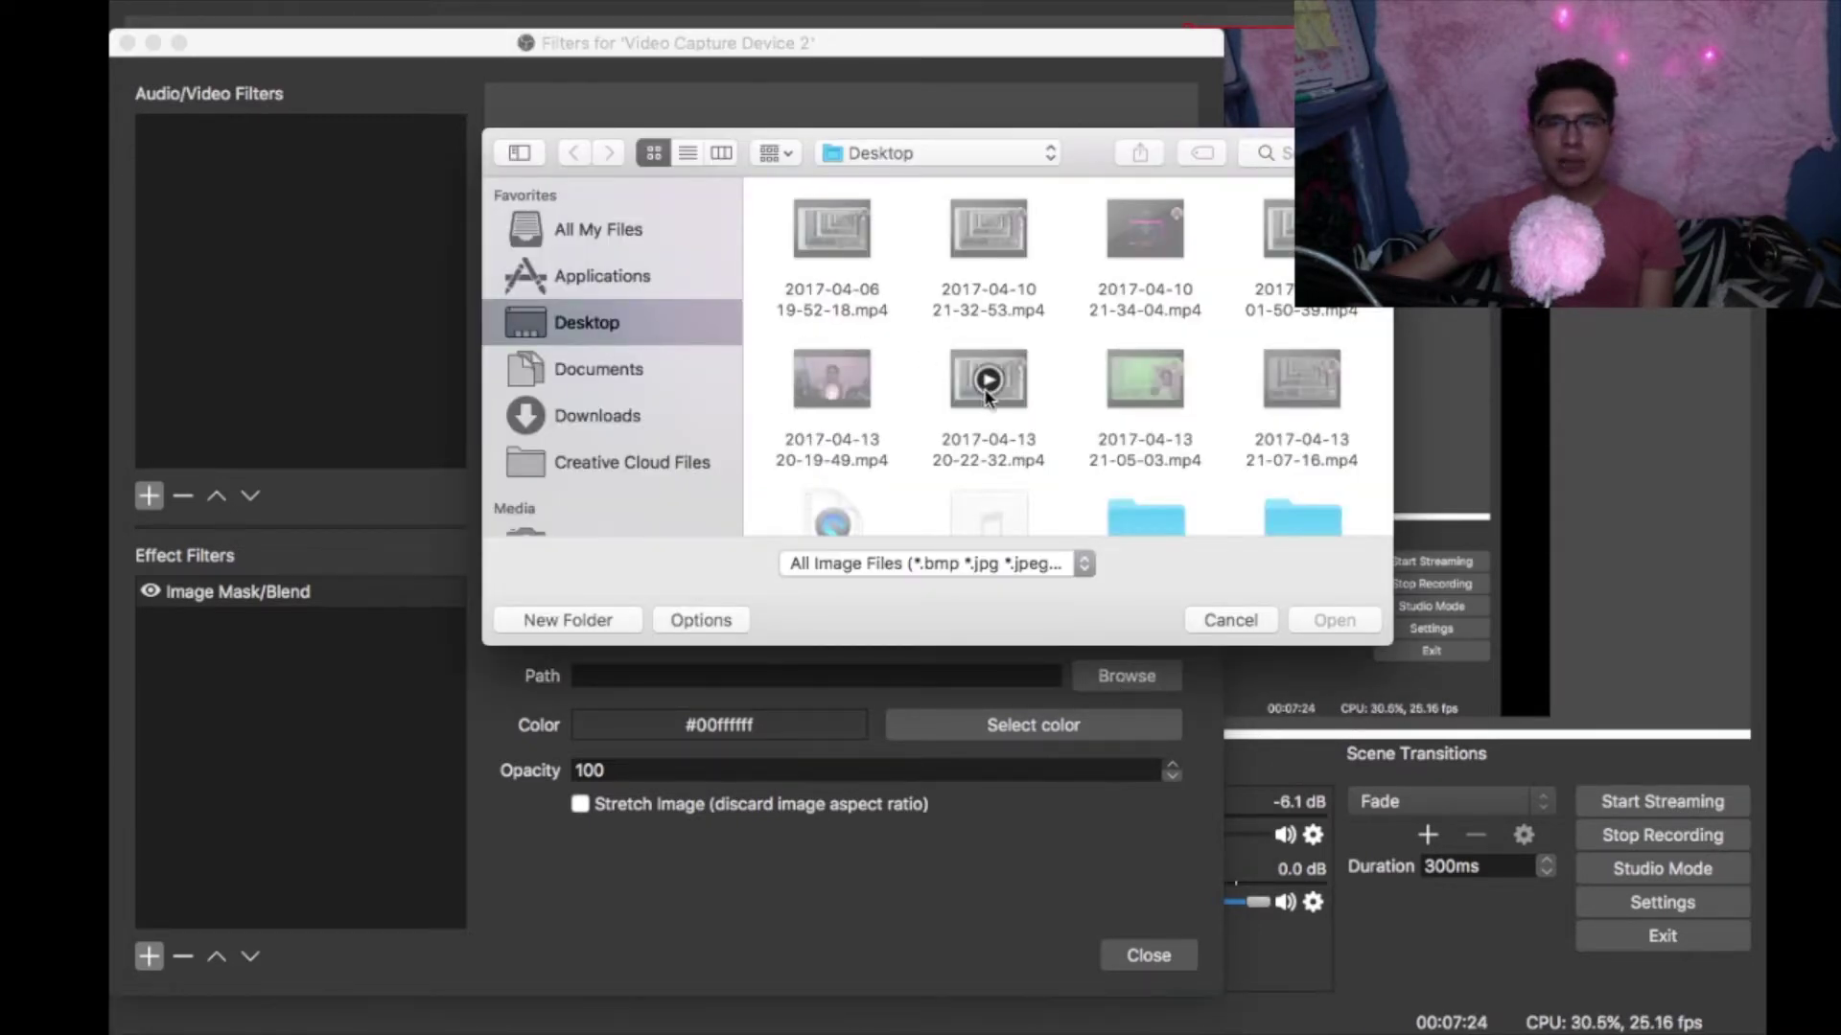
Load elypse.png from the Desktop as the mask image, cropping the webcam into an oval.
scroll(987, 396, "down", 5)
scroll(985, 396, "down", 1)
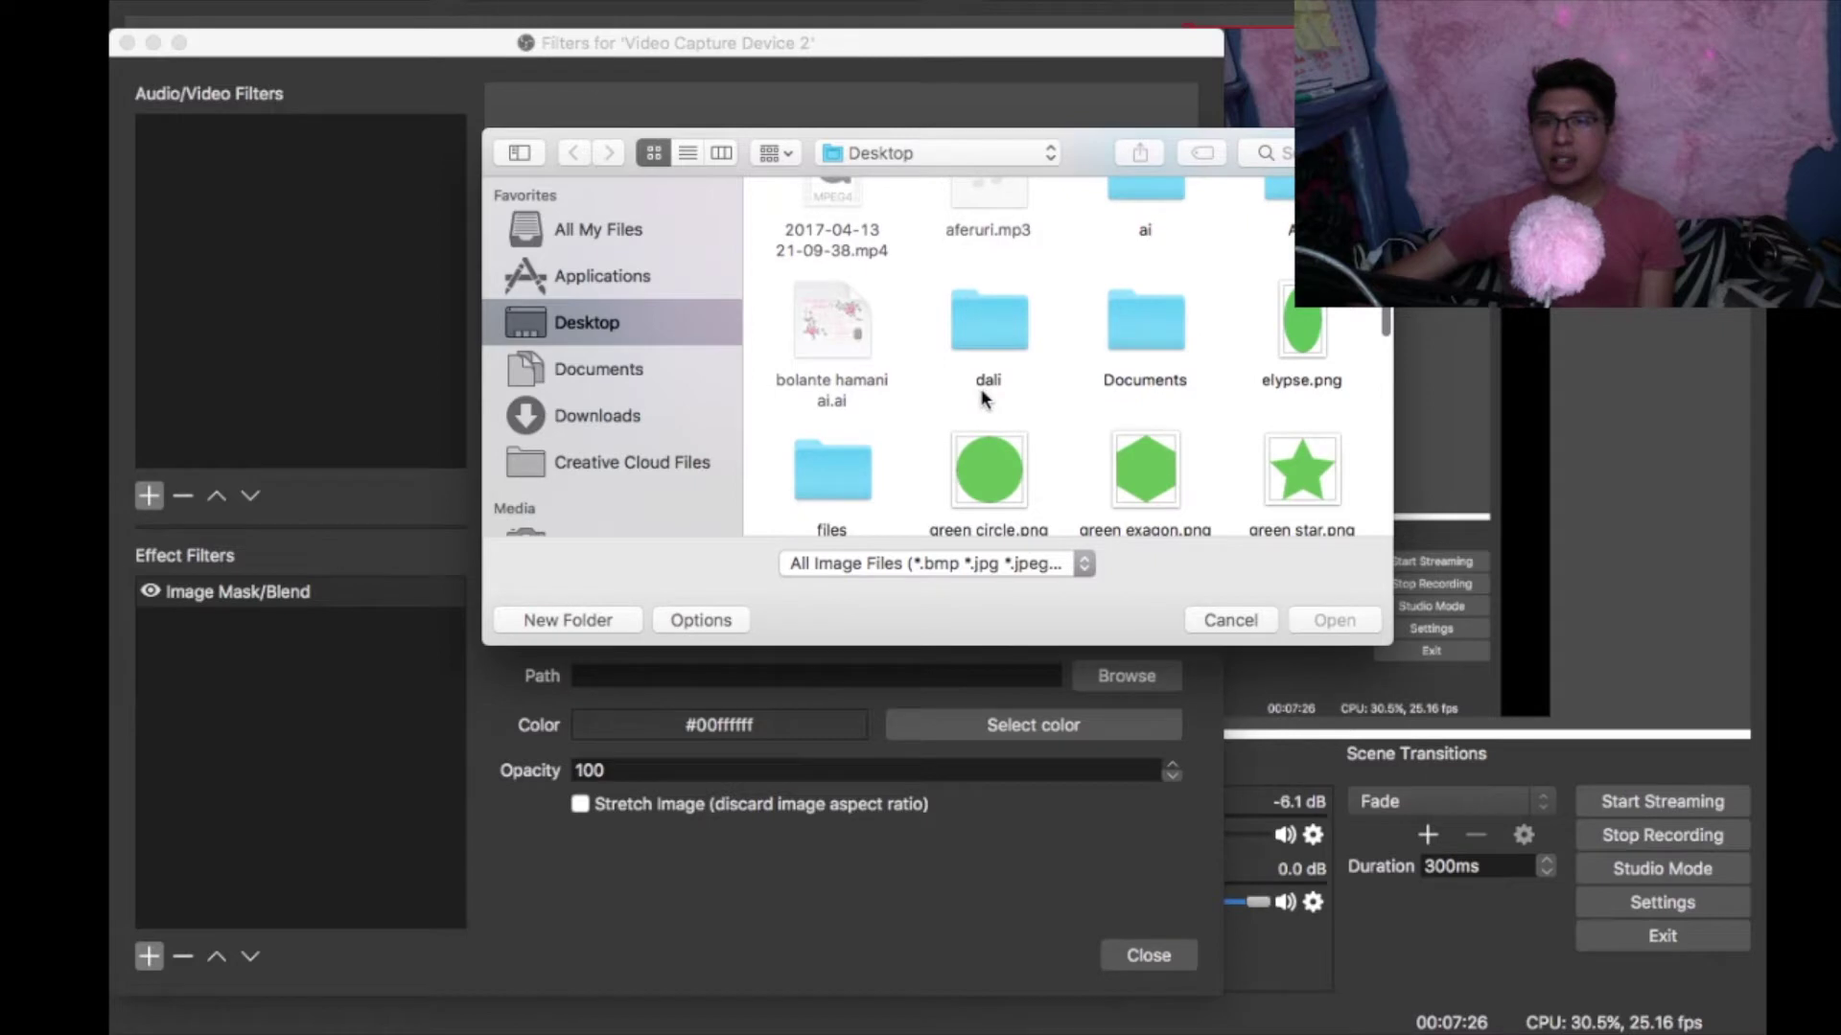
left_click(1303, 312)
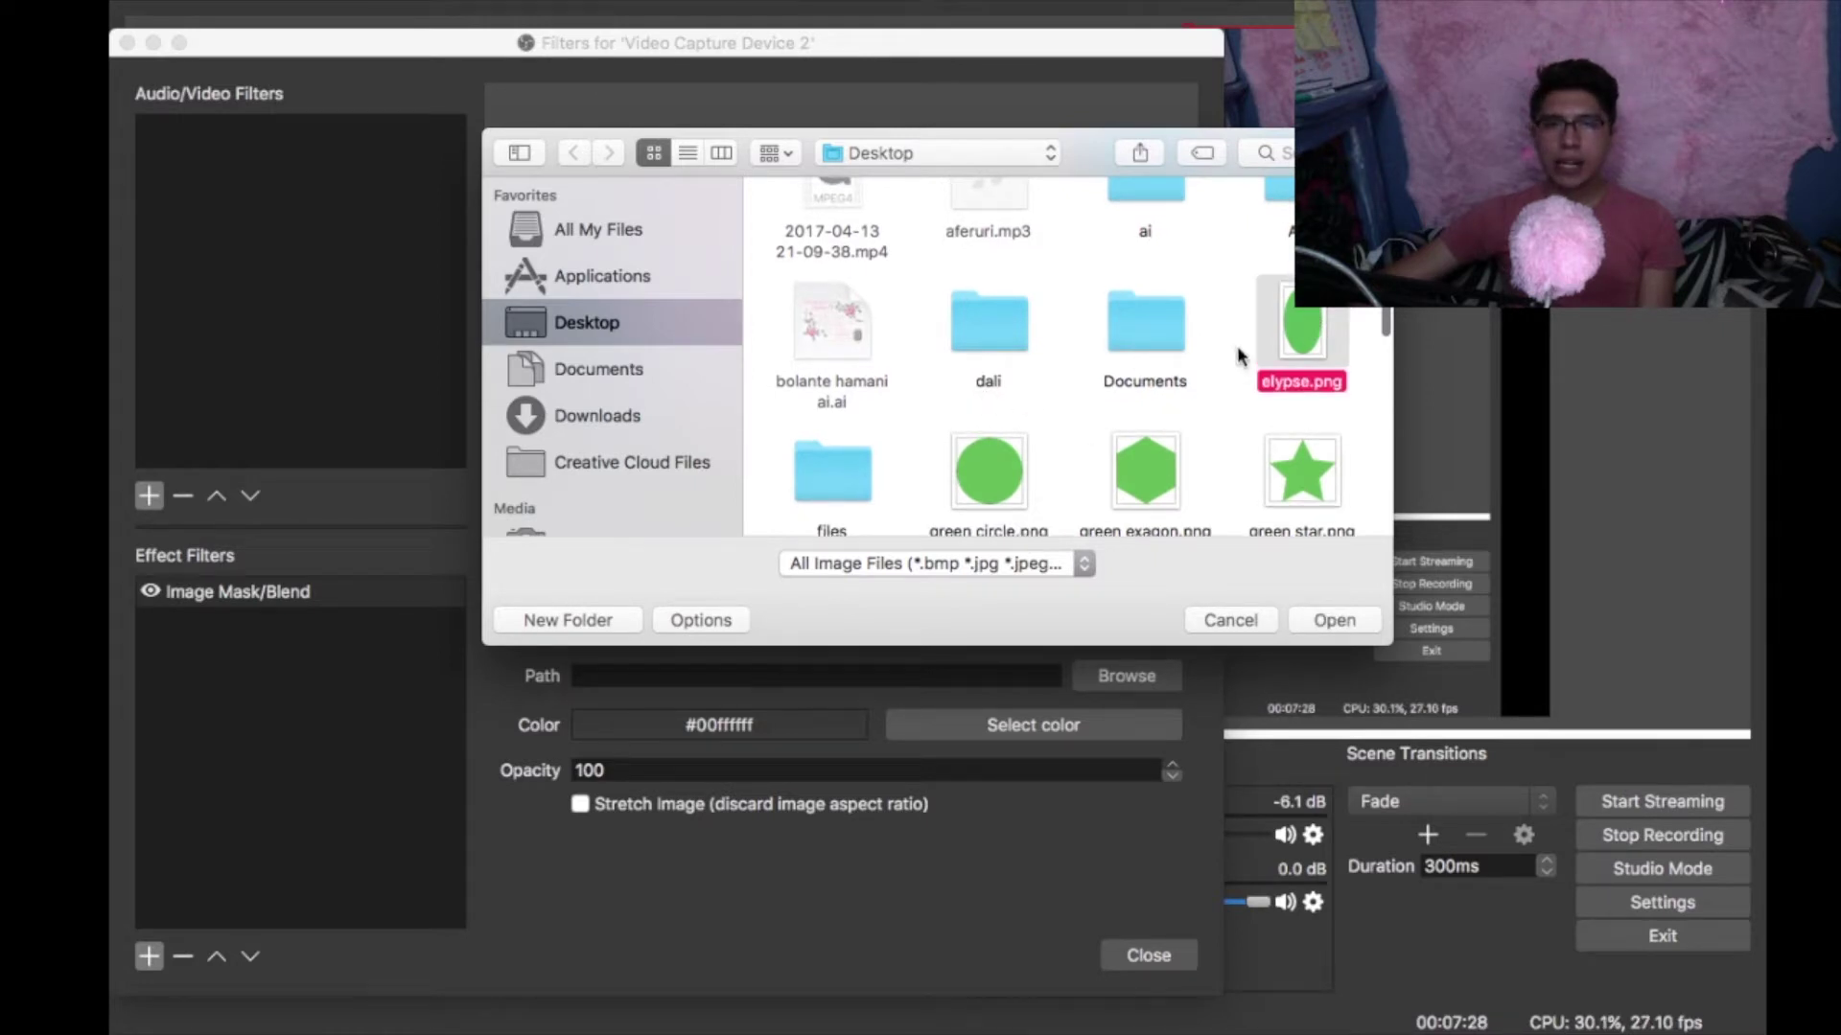
scroll(926, 412, "down", 4)
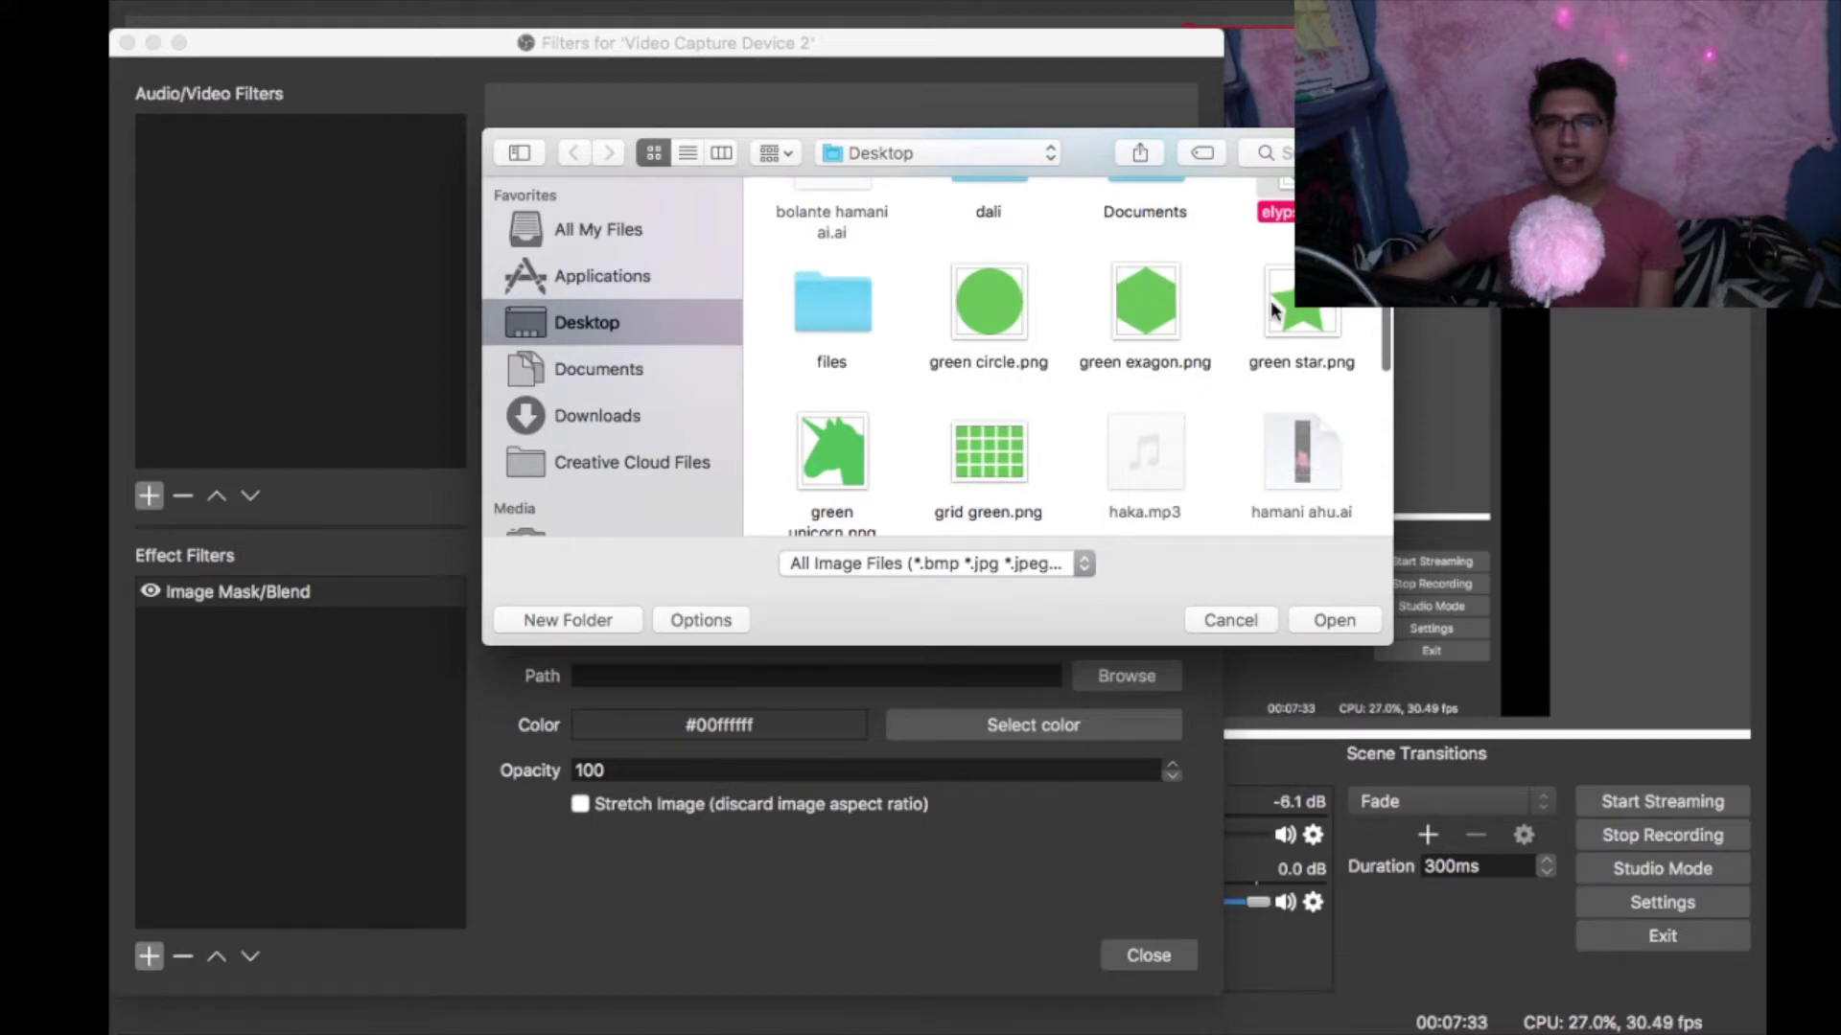
scroll(1275, 309, "up", 3)
left_click(1338, 619)
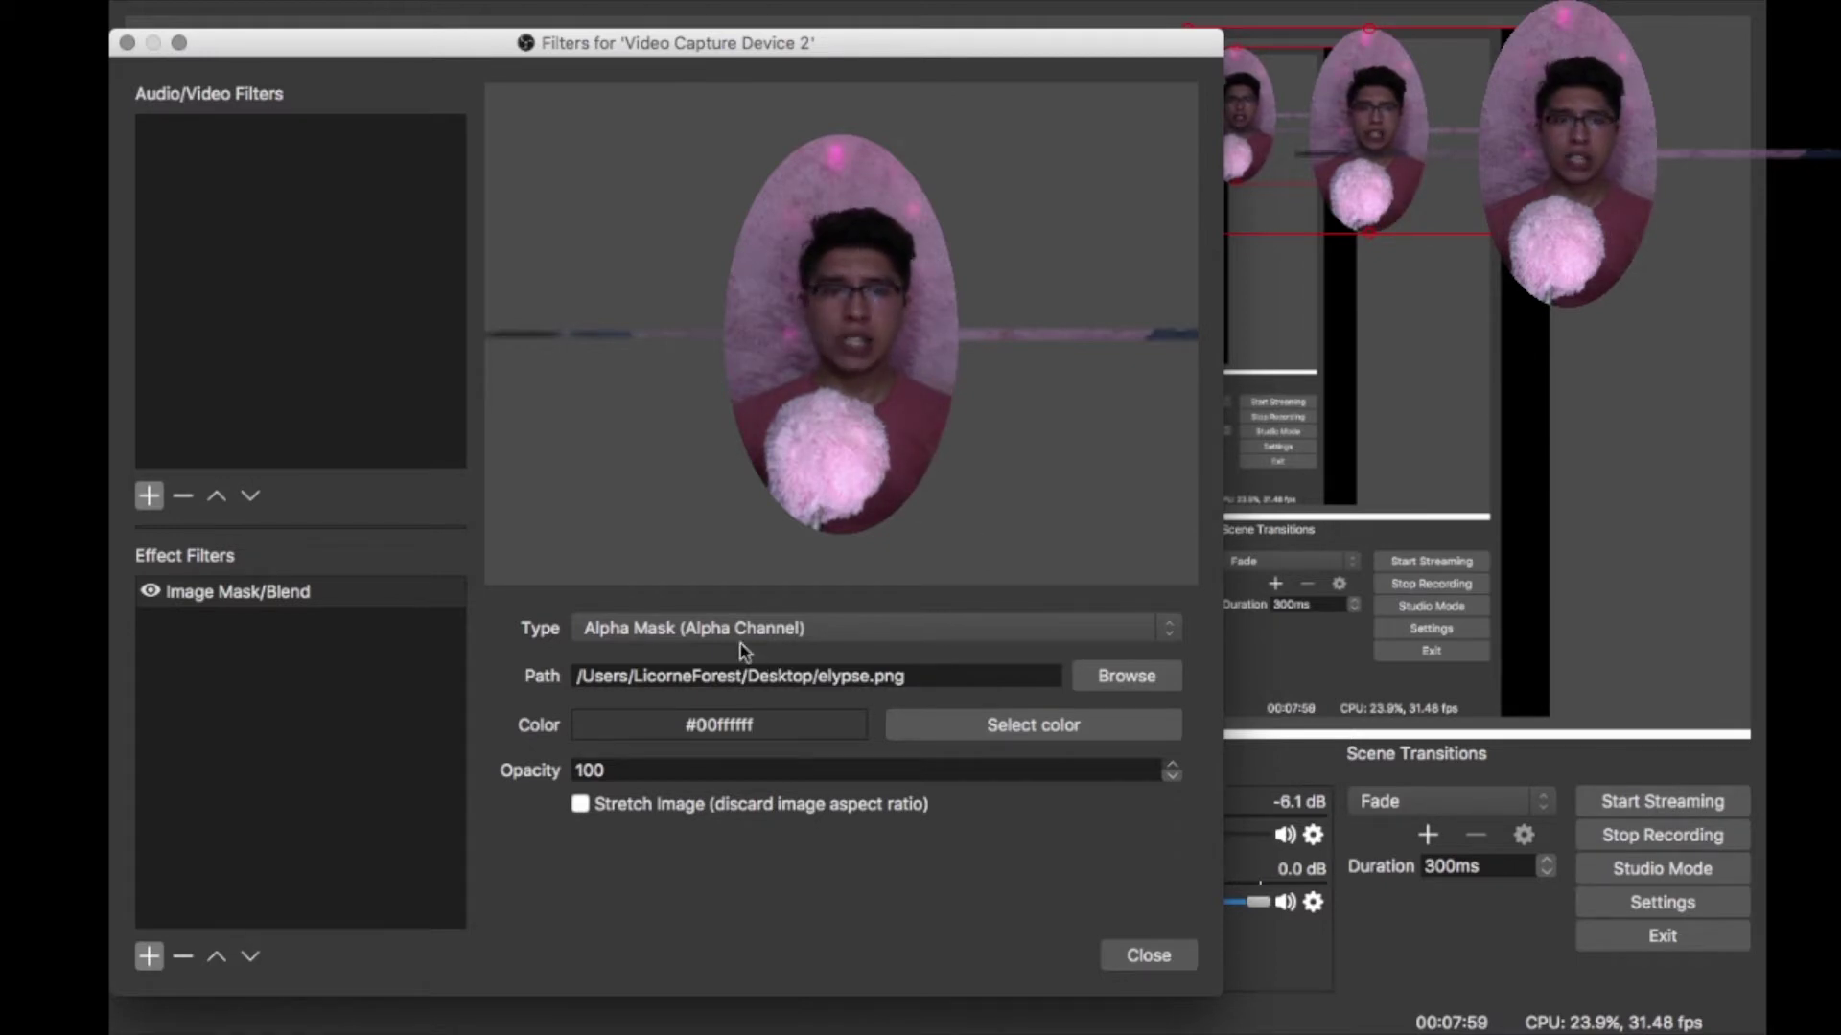
left_click(149, 957)
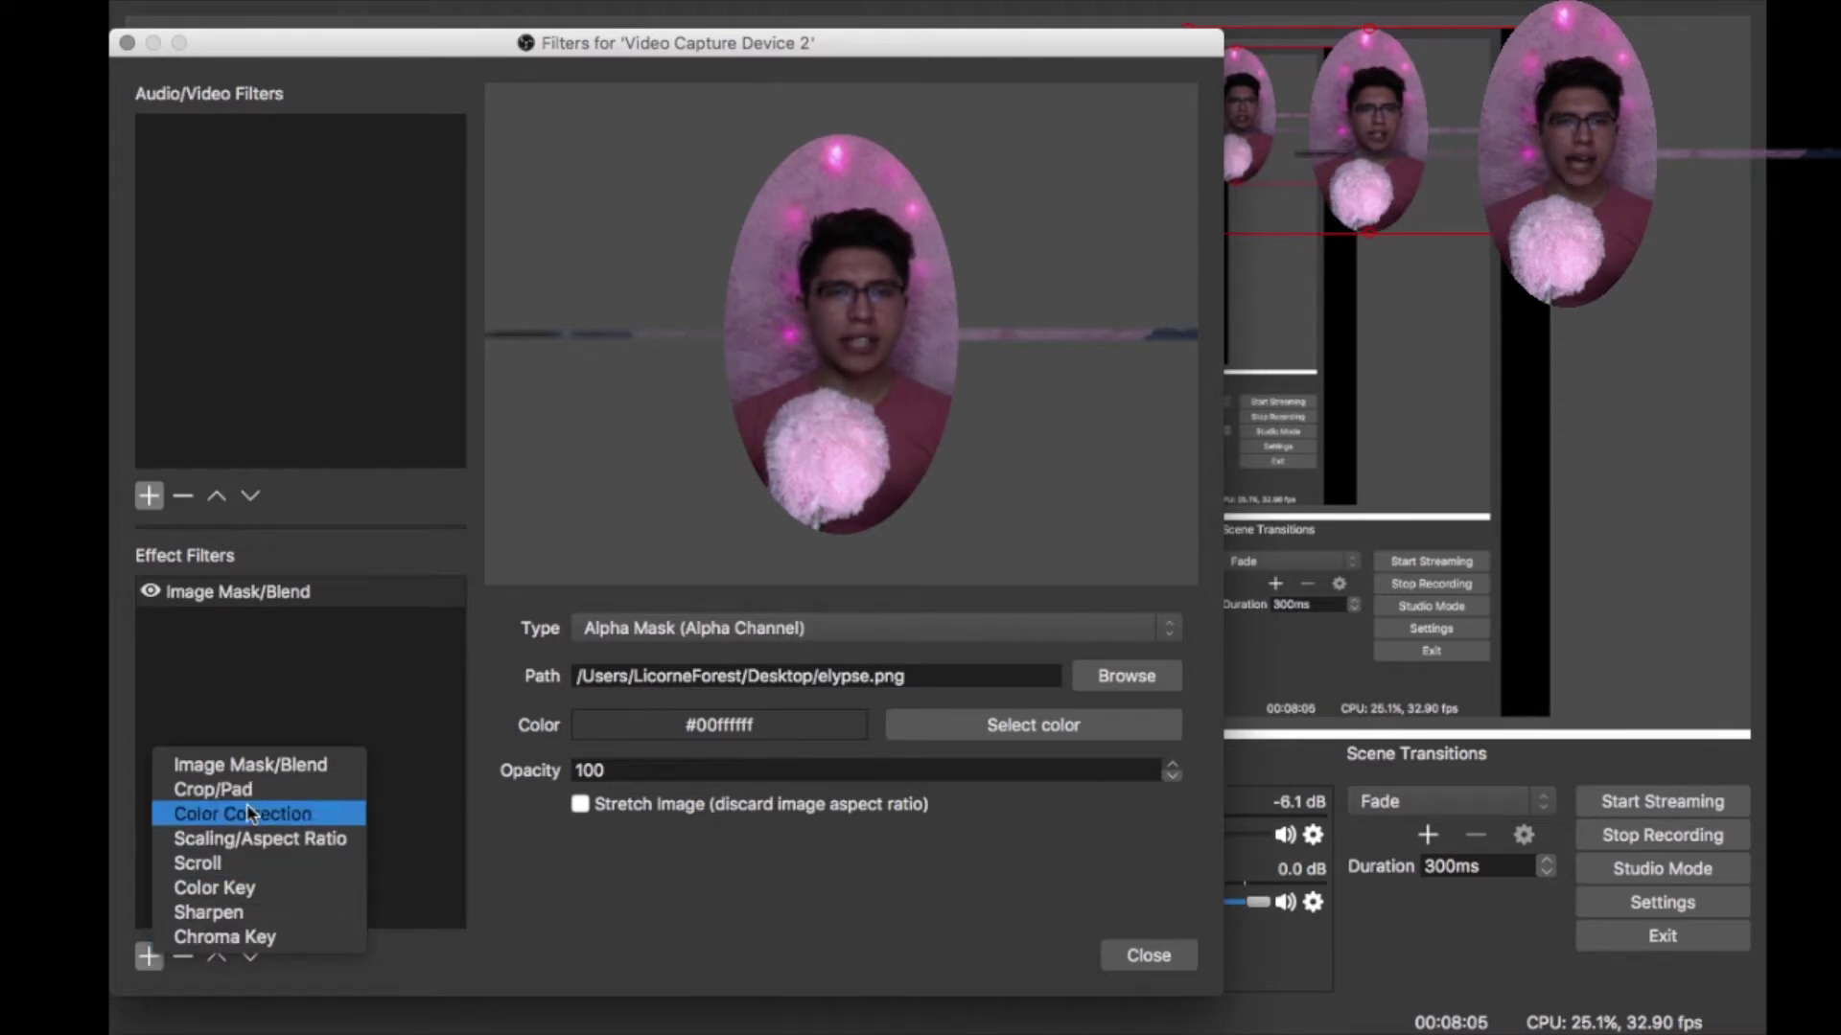
Add a Crop/Pad filter with its default name to the webcam and crop 428 px from the left.
left_click(270, 790)
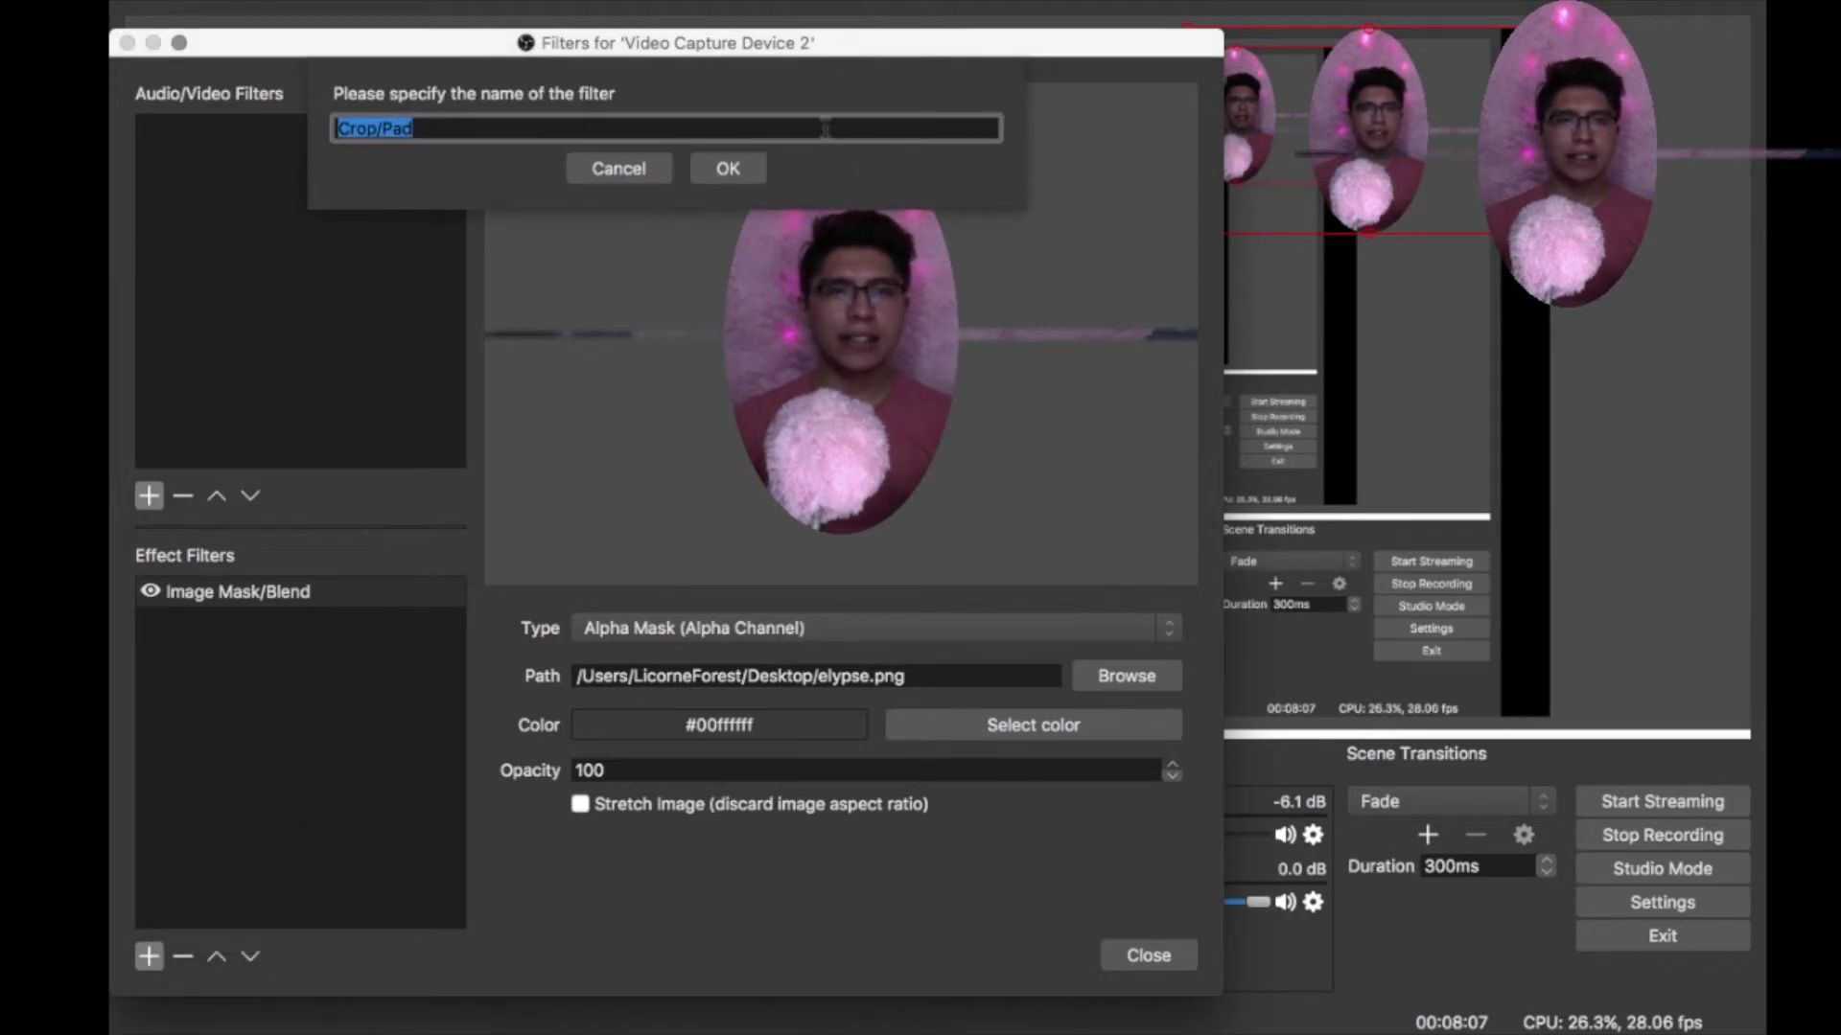
left_click(728, 168)
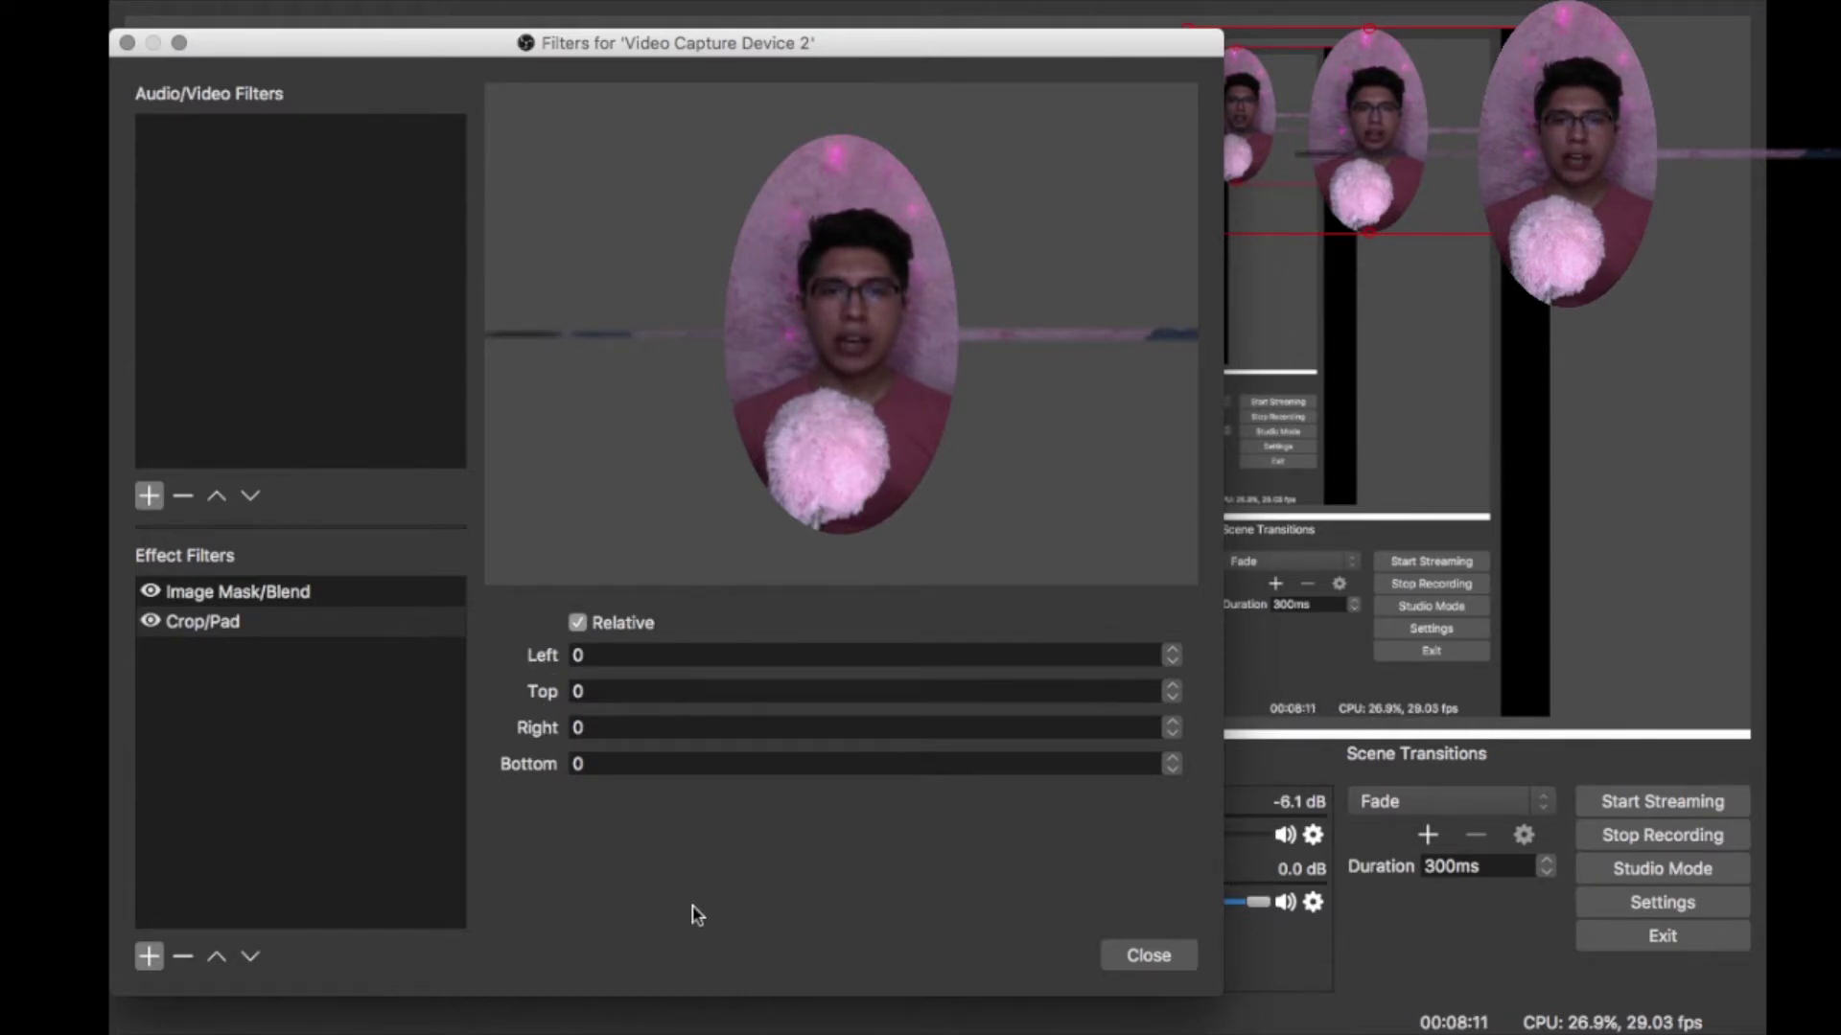
left_click(1173, 656)
left_click(1173, 652)
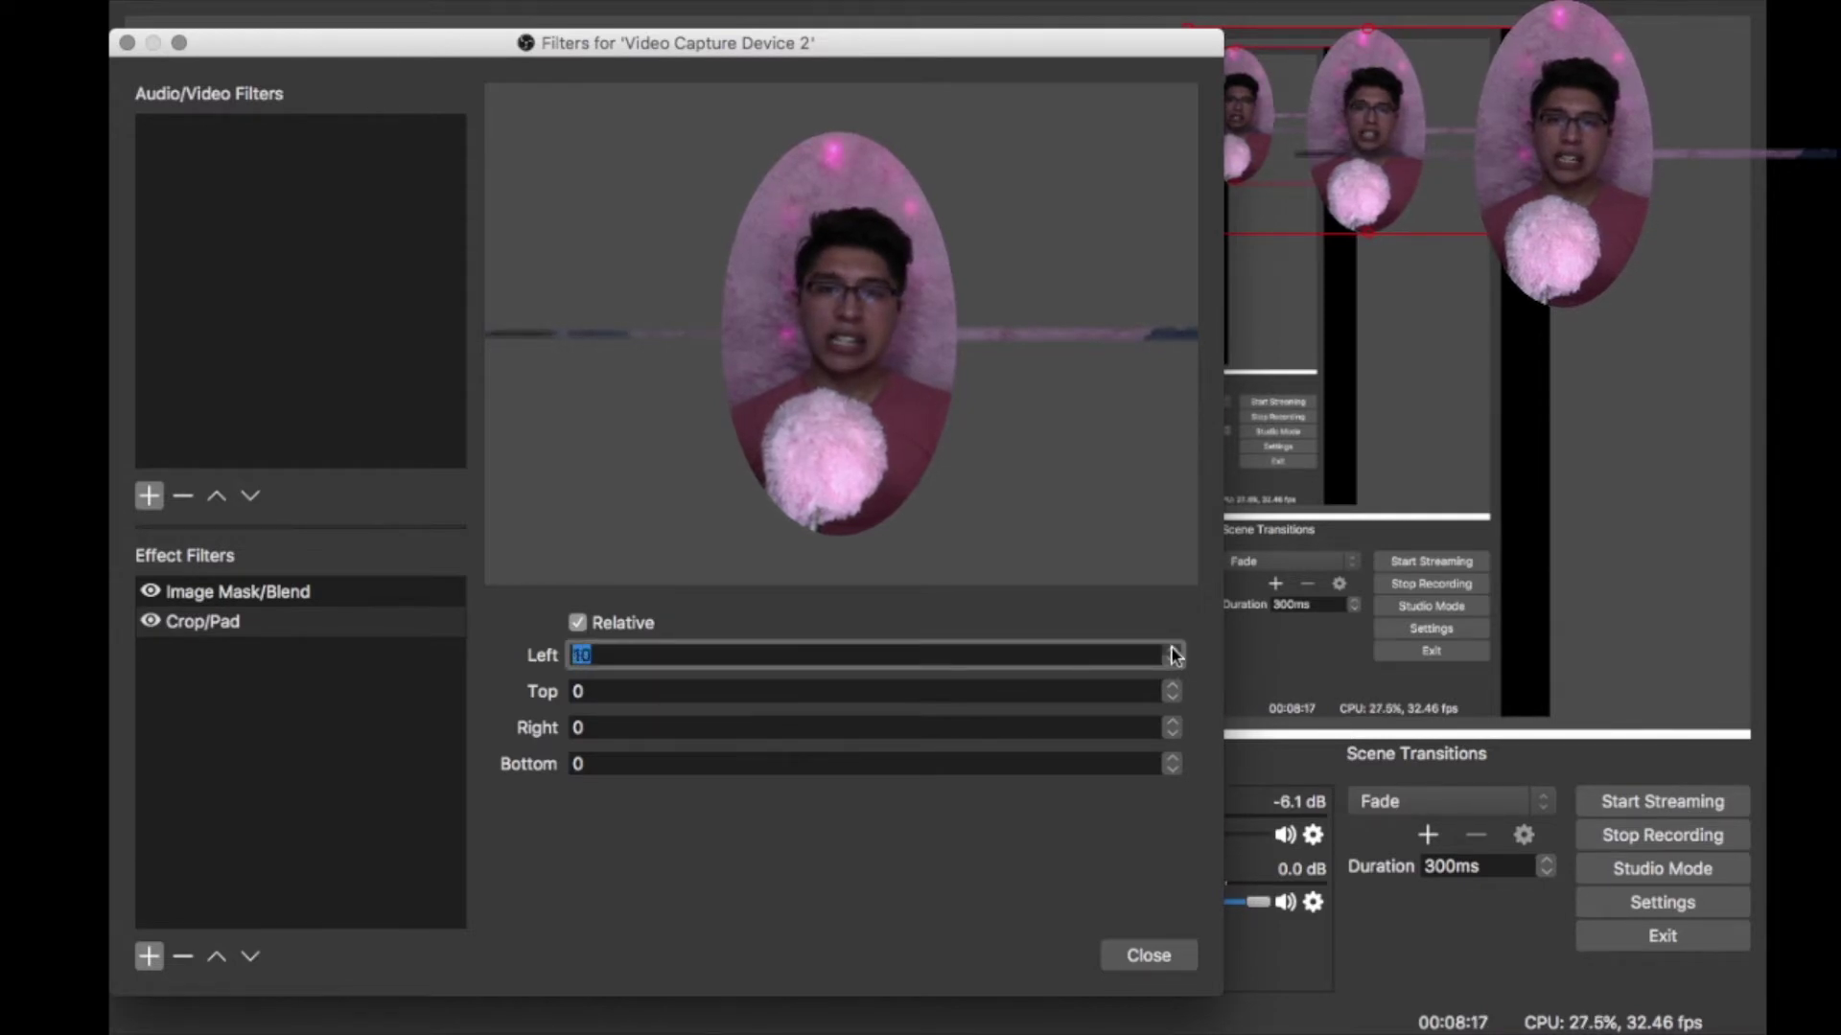
left_click(1174, 652)
left_click(1173, 651)
left_click(1174, 652)
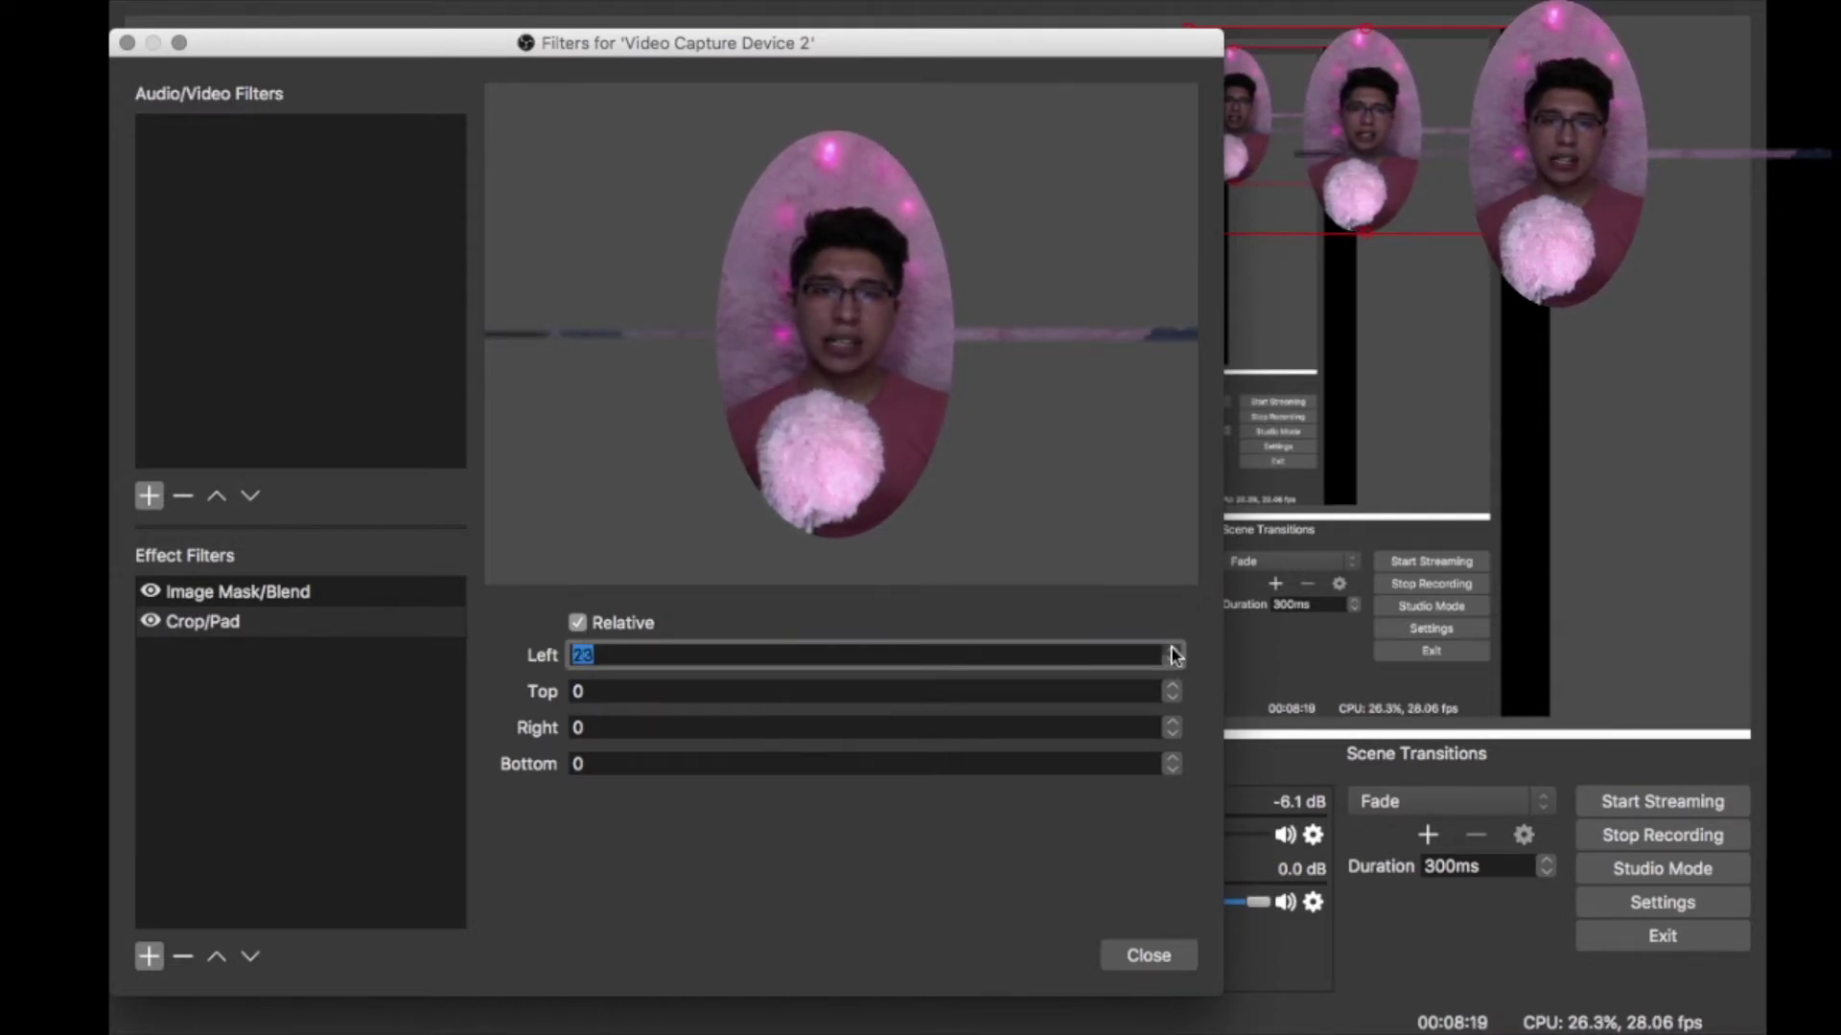
left_click(1173, 652)
left_click(1173, 652)
left_click(1173, 652)
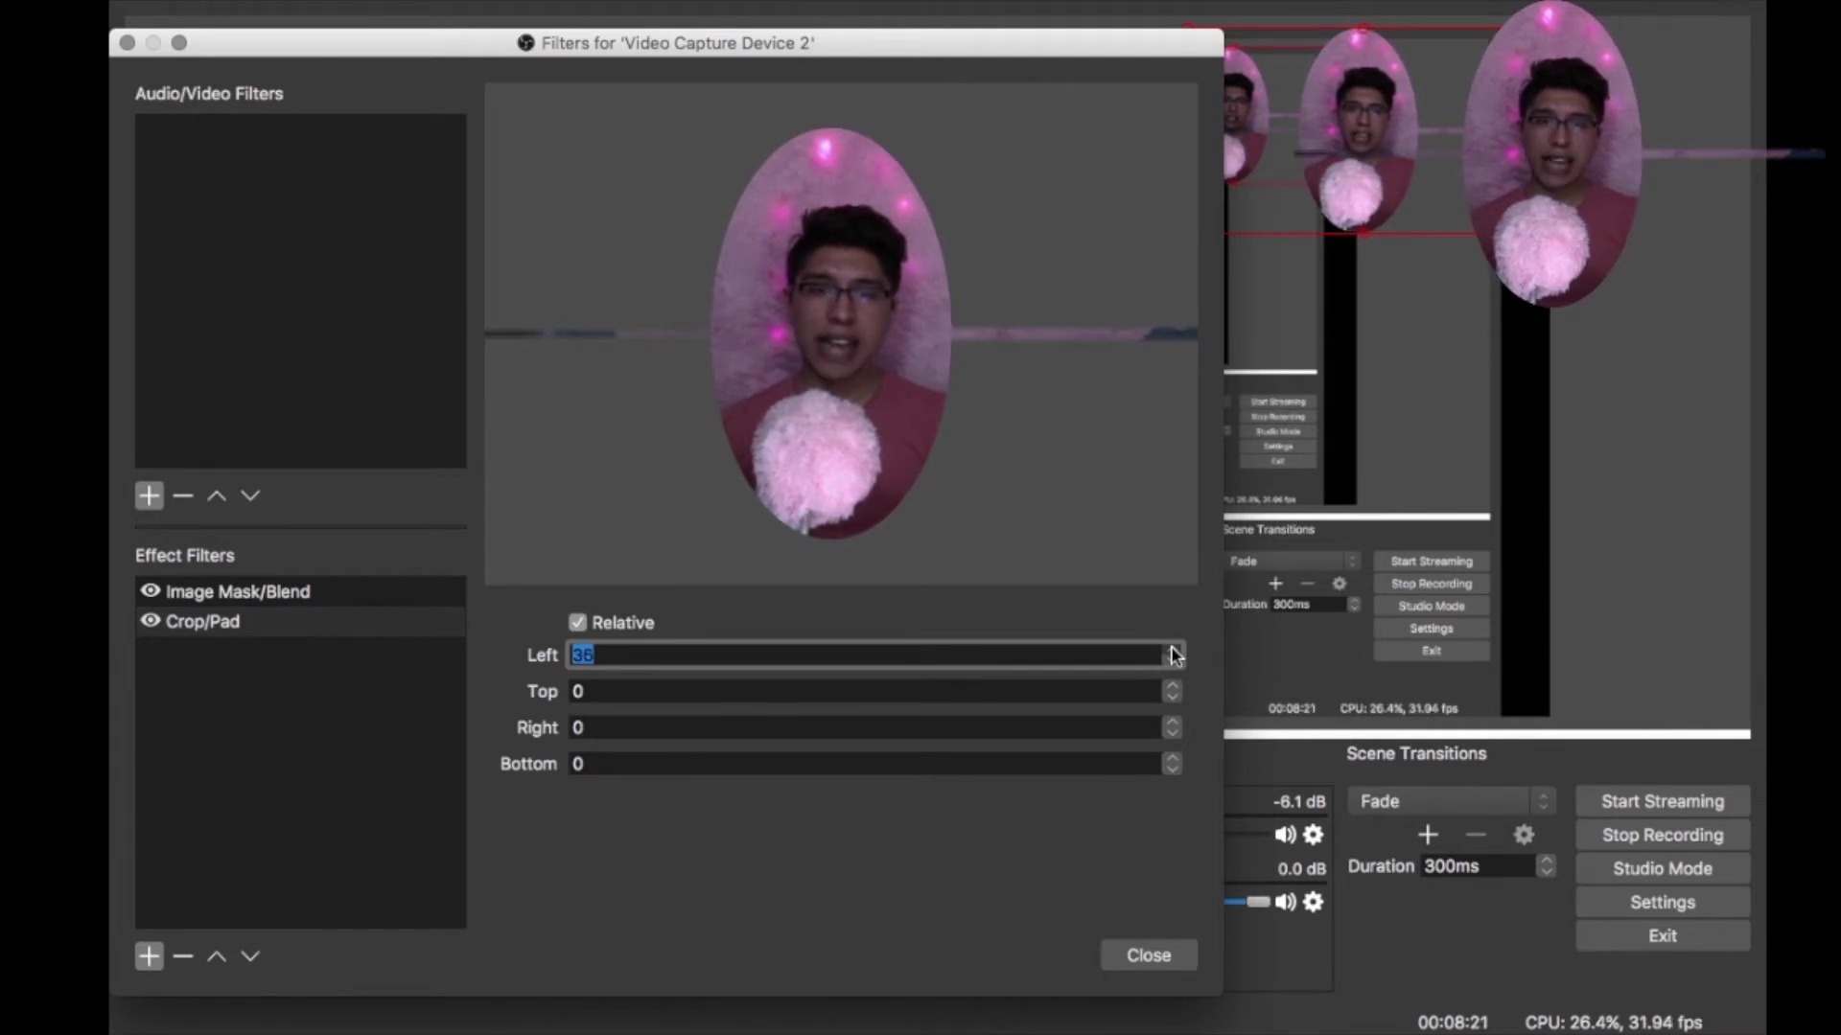
left_click(1173, 652)
left_click(1174, 651)
left_click(1173, 651)
left_click(1173, 652)
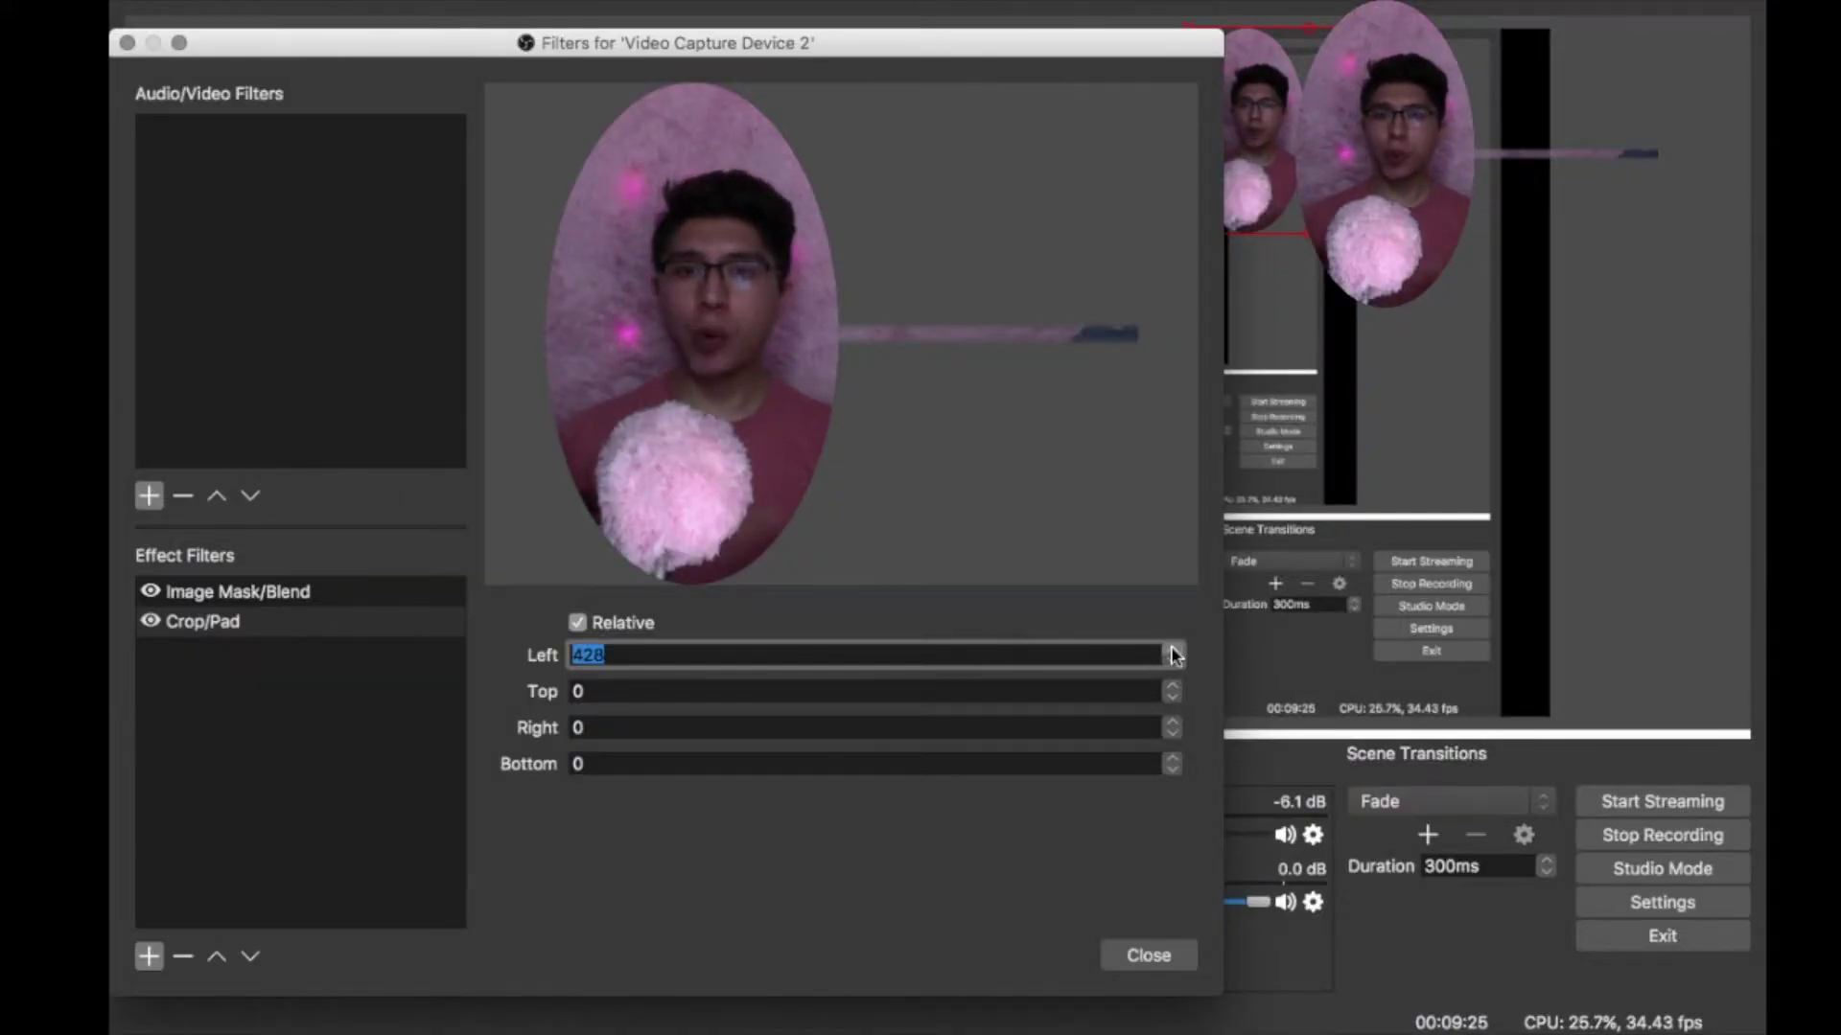
left_click(606, 657)
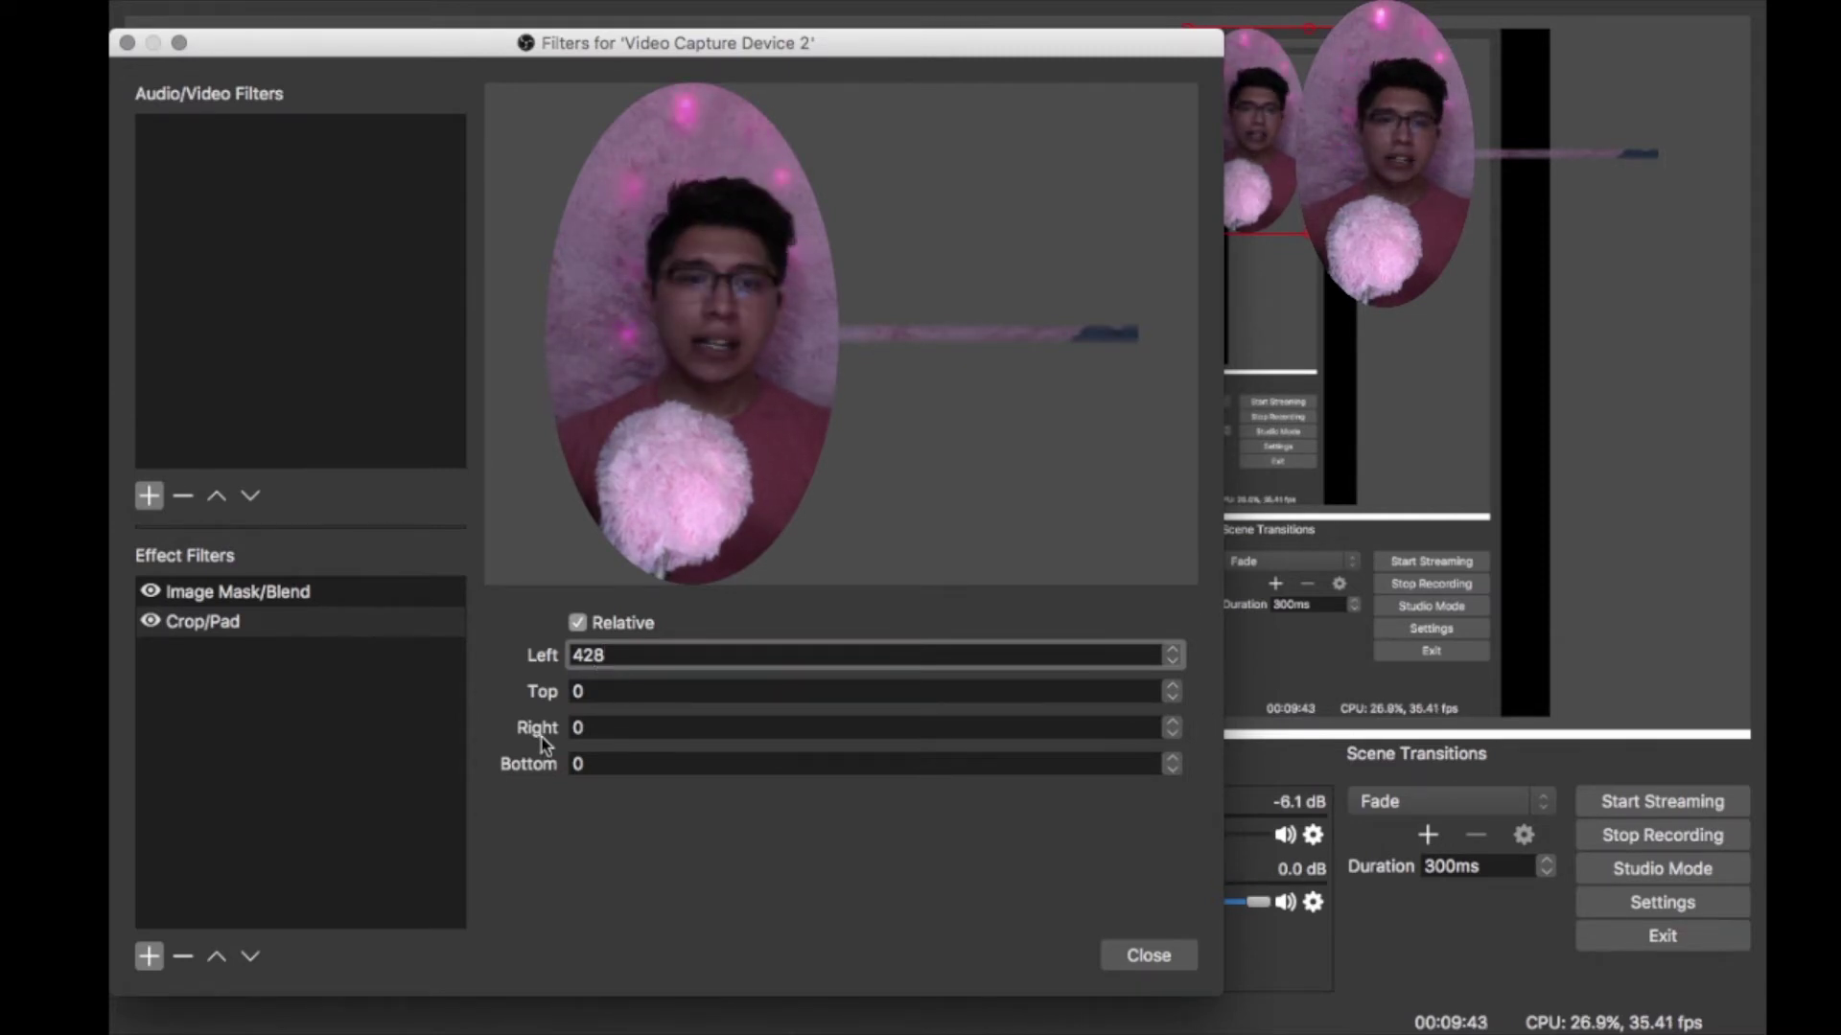
Set the Crop/Pad right crop to 430 px to clear the right-side stray line.
left_click(615, 729)
key("BackSpace")
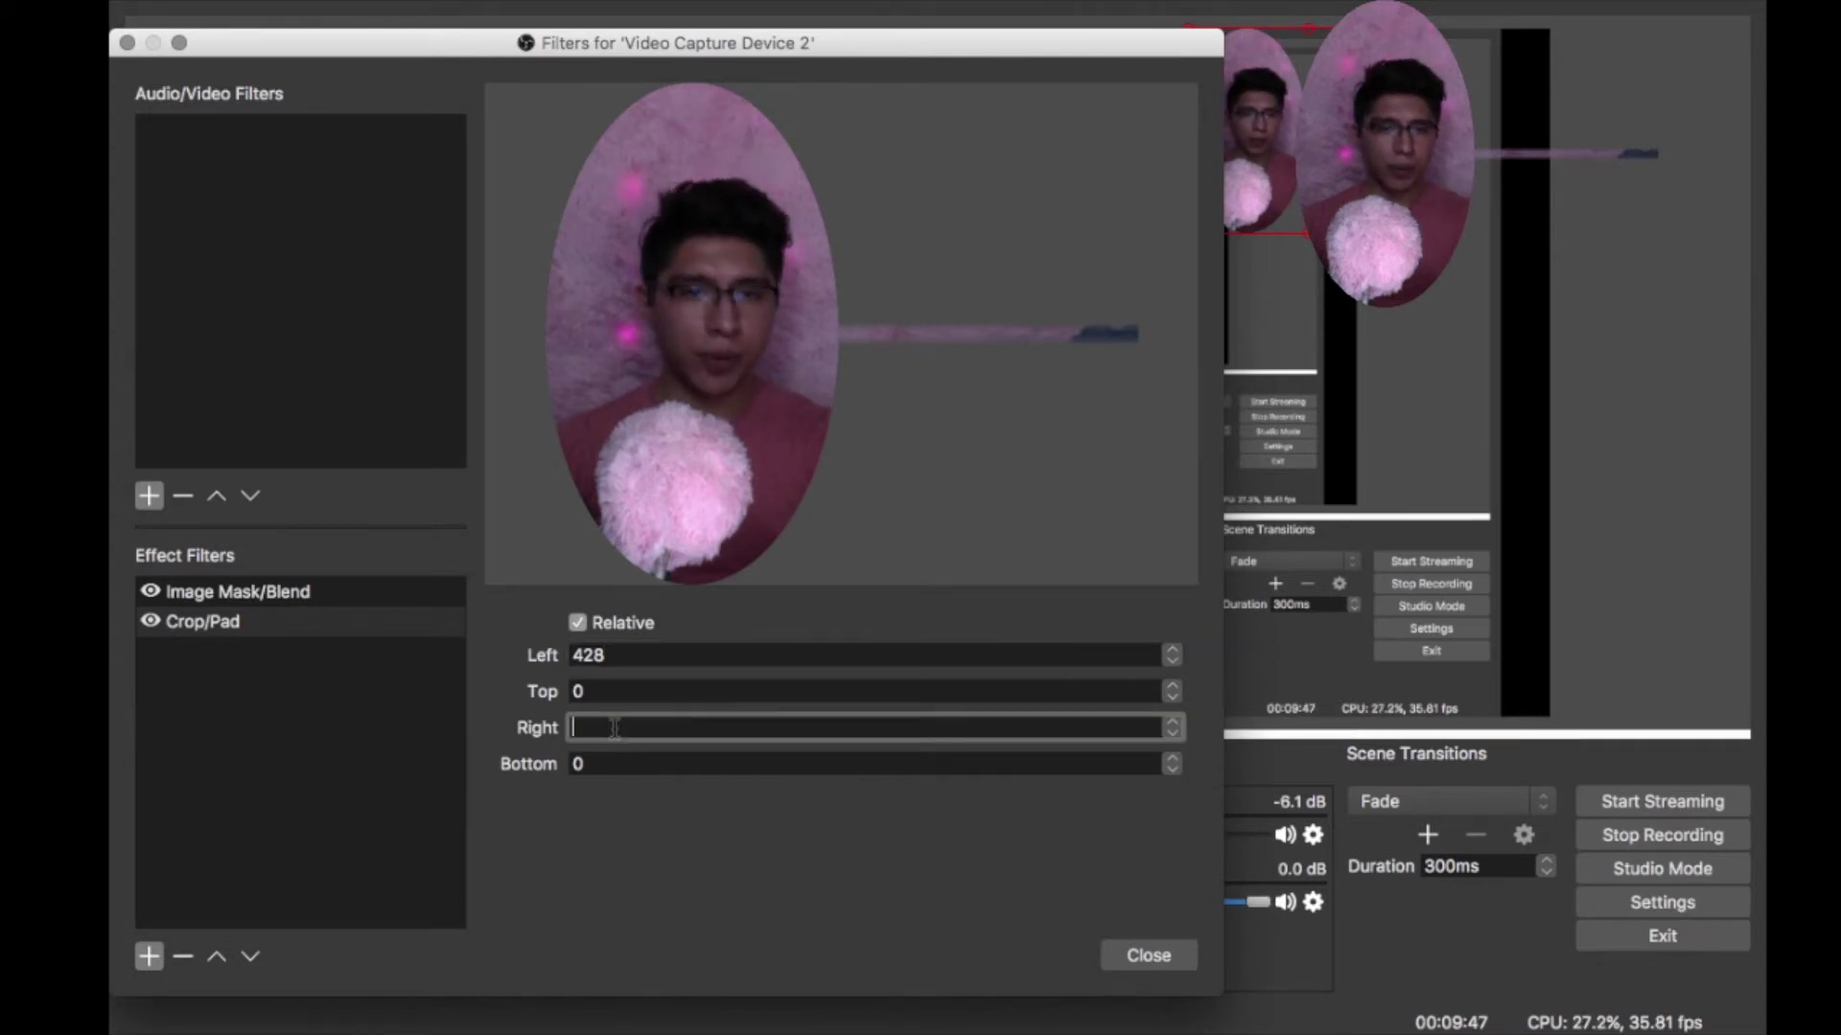
type("428")
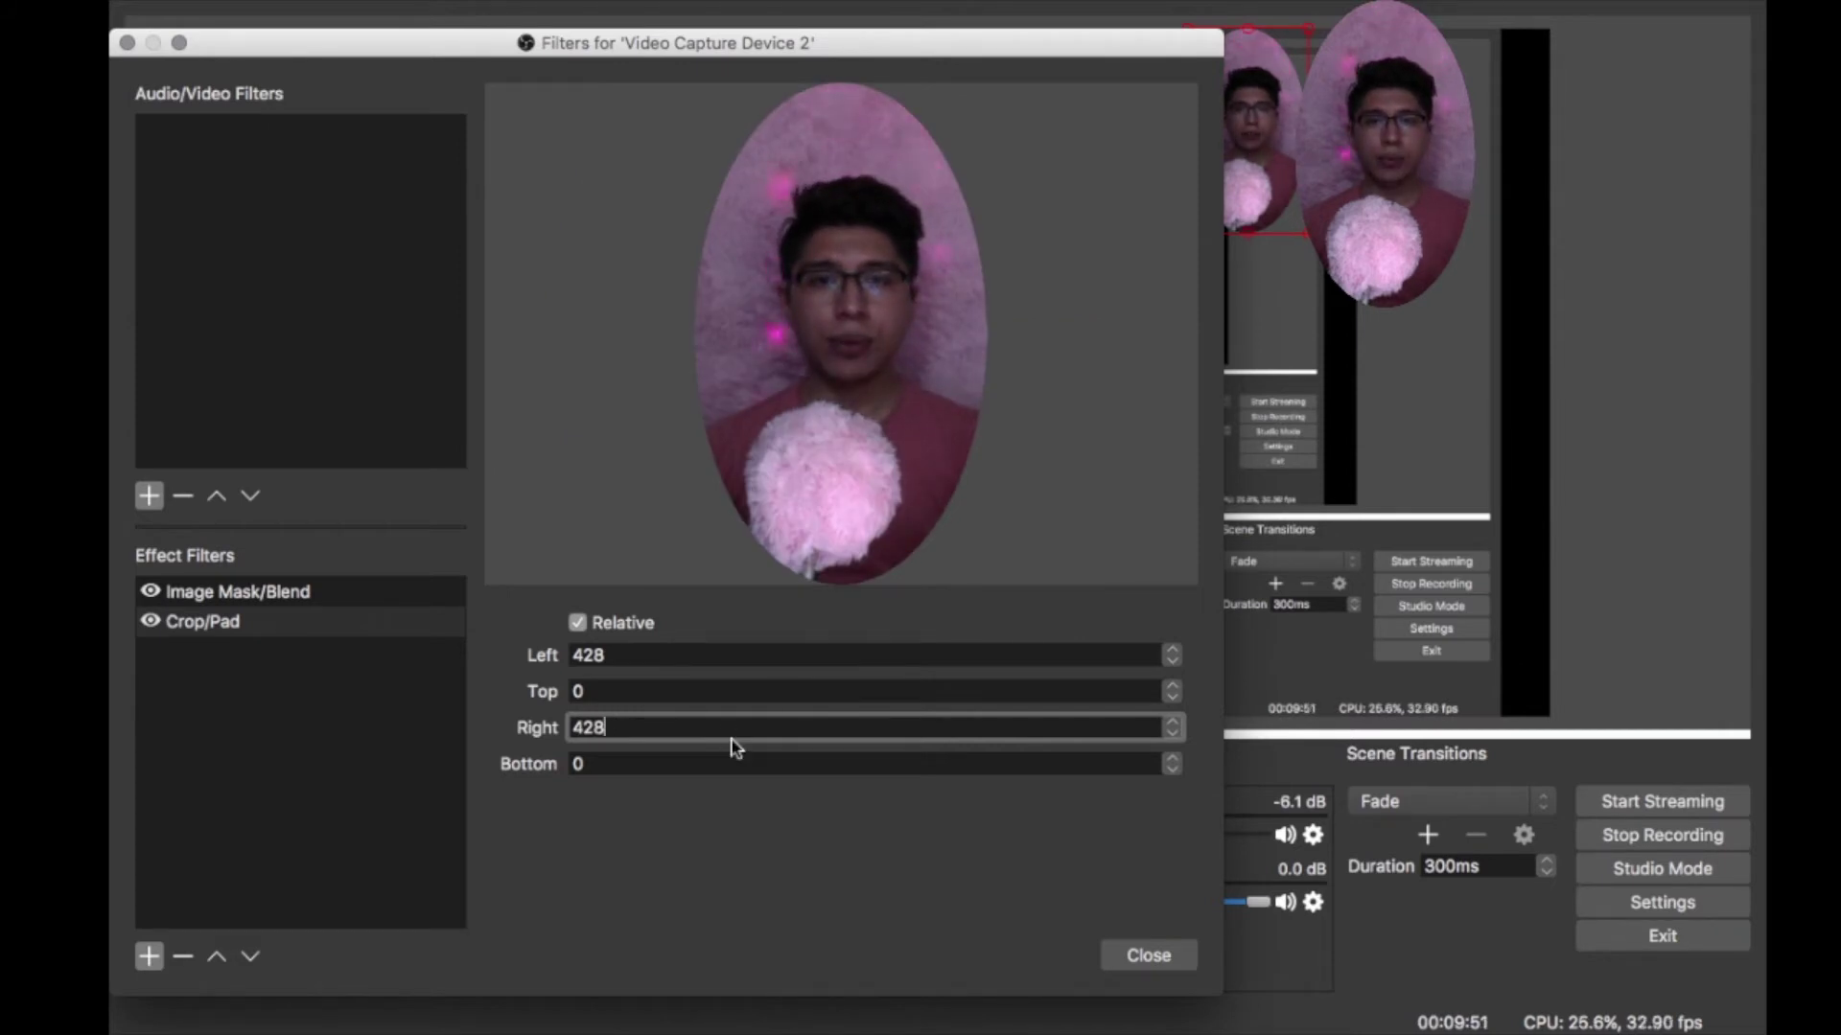
left_click(1172, 724)
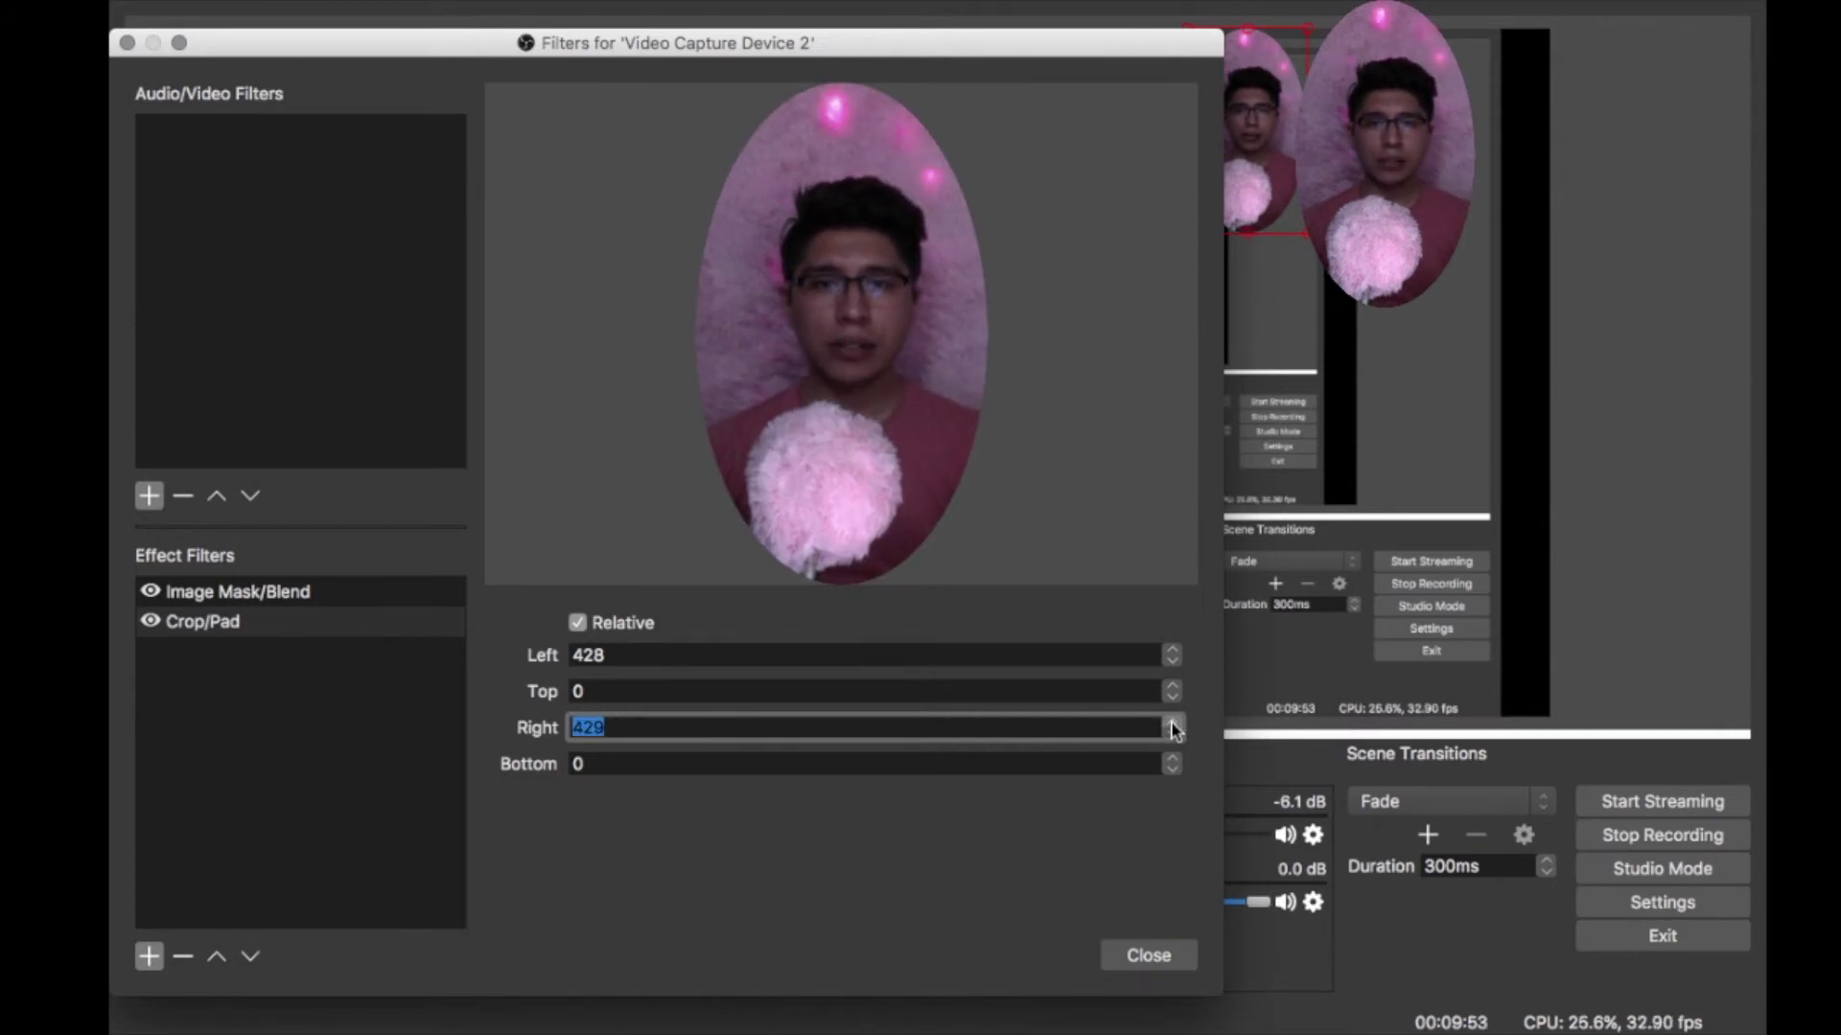
left_click(1173, 725)
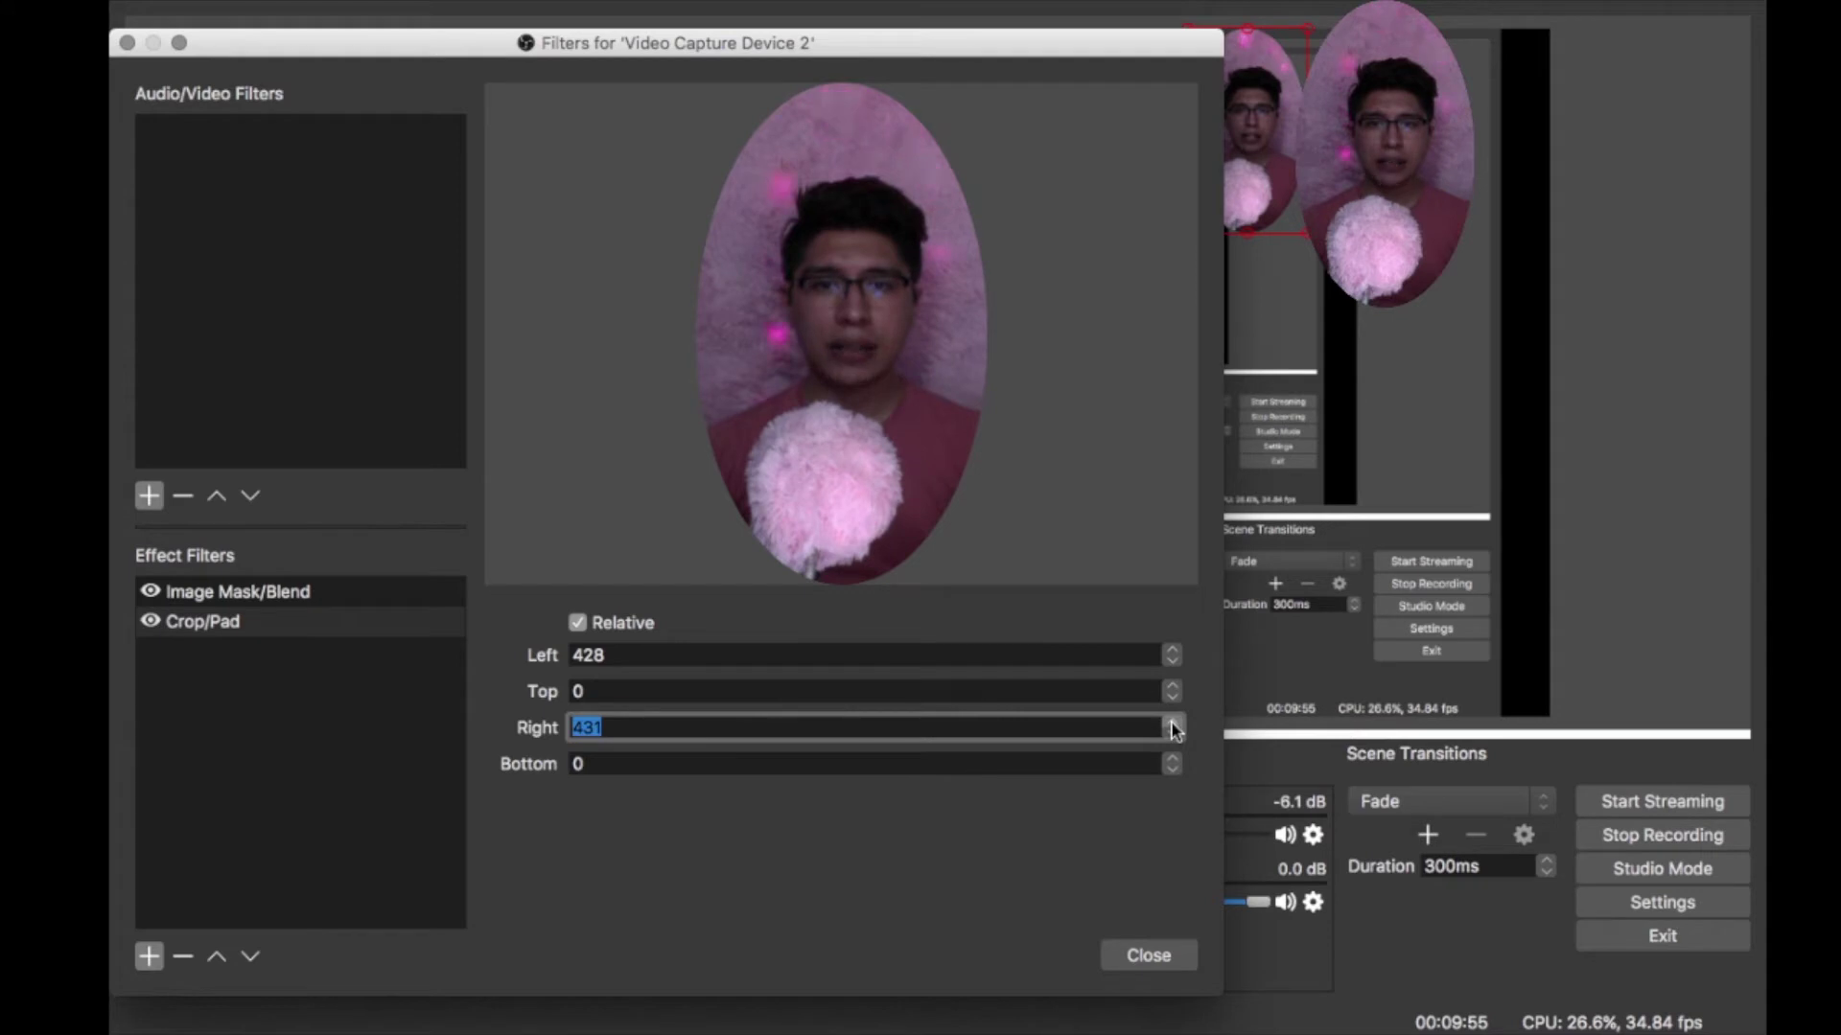
left_click(1175, 734)
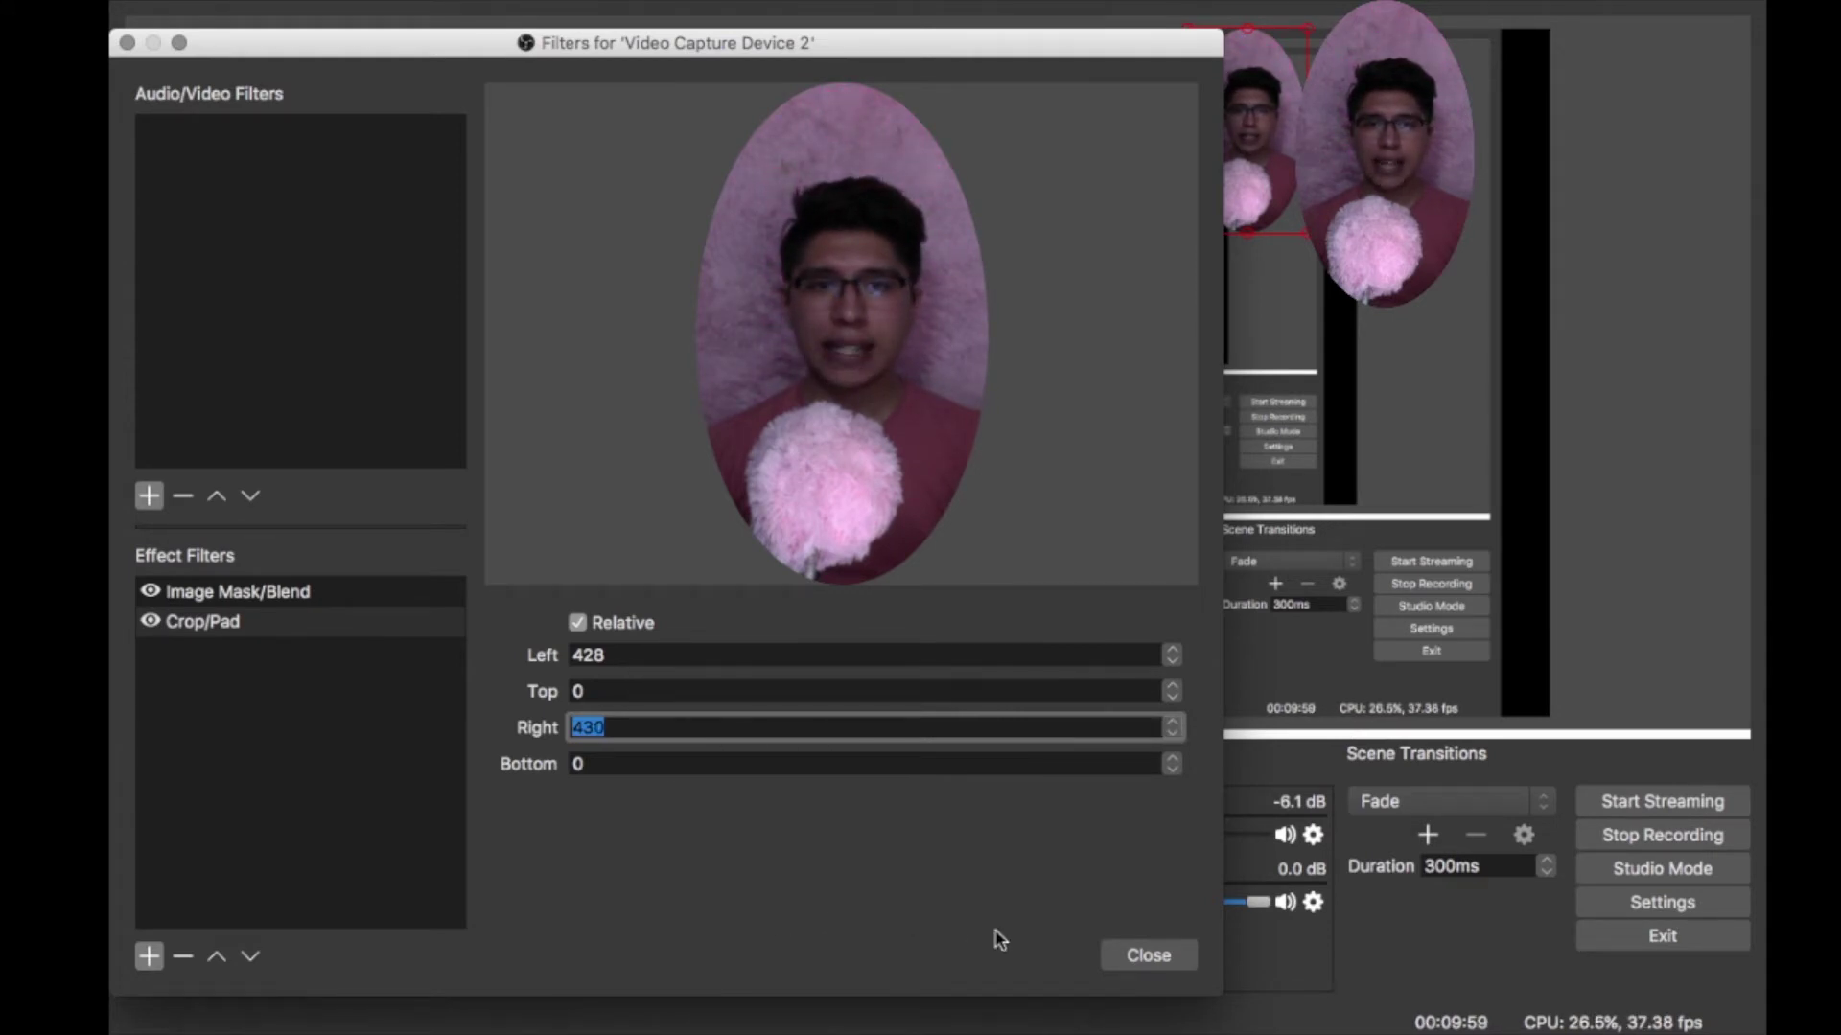
Close the Filters window, then move the oval webcam to the scene's right edge and enlarge it.
left_click(1155, 955)
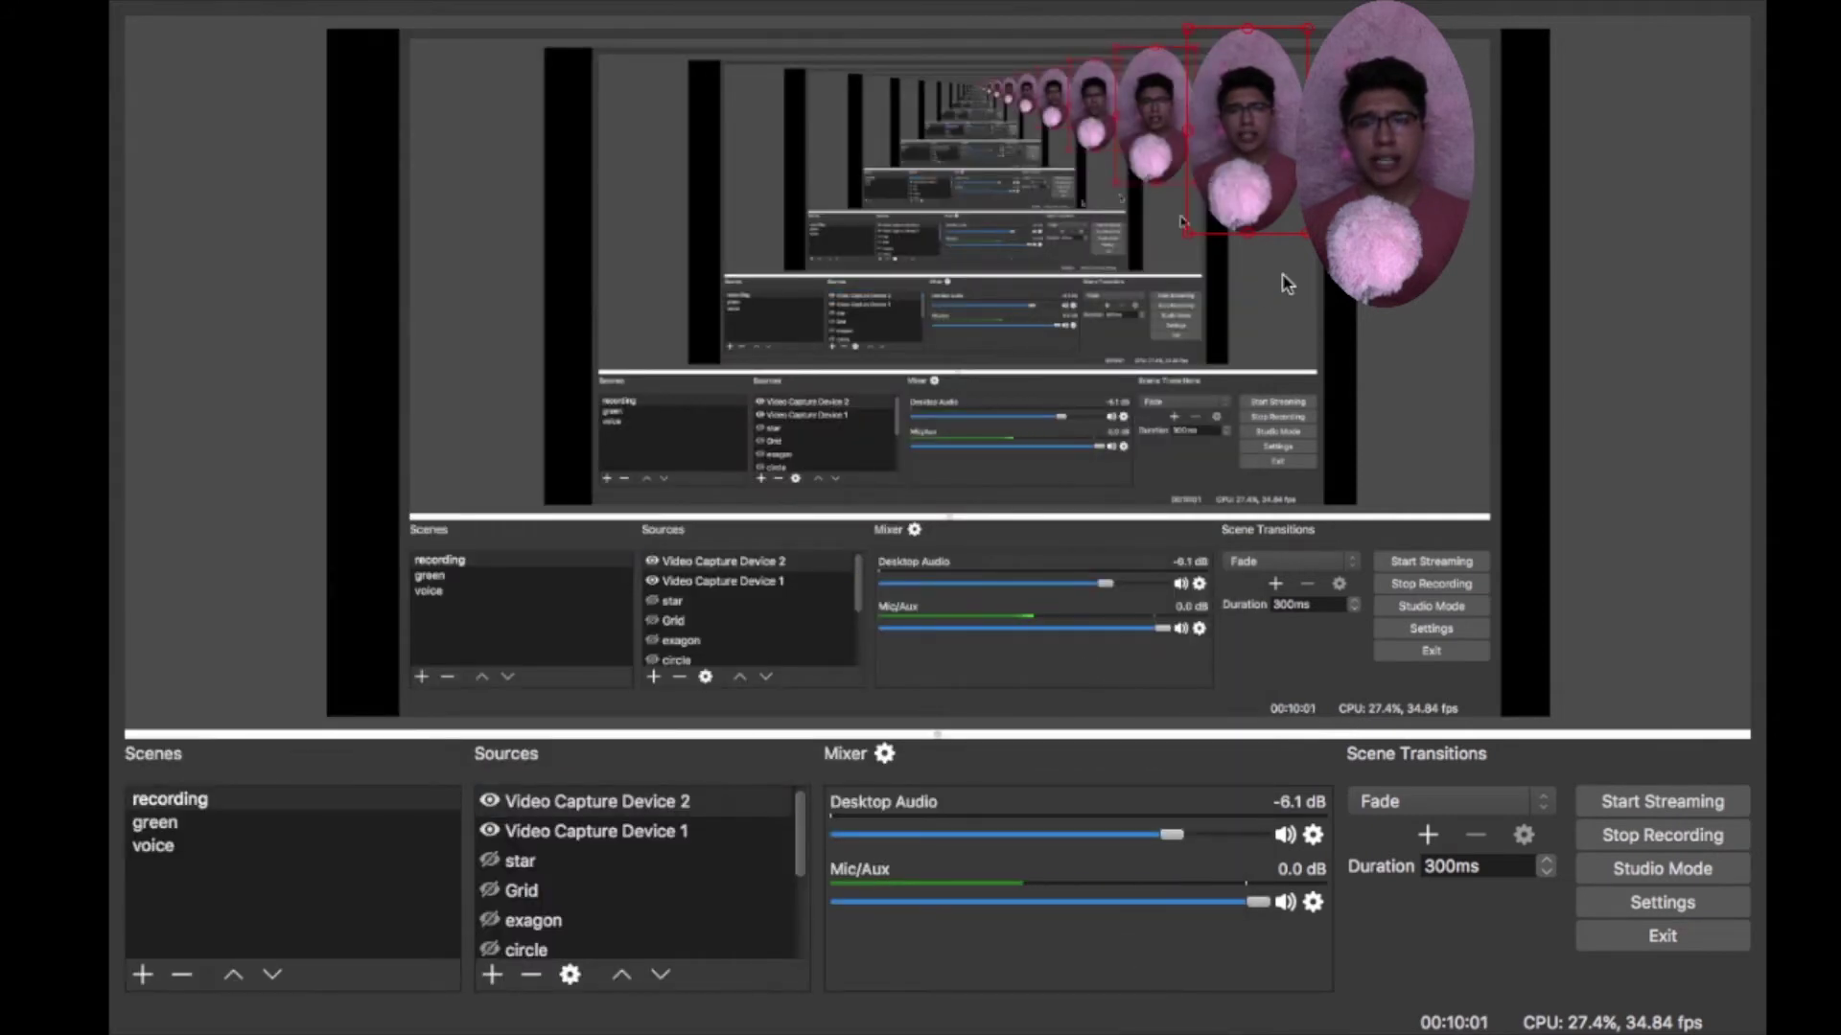
left_click_drag(1285, 154, 1450, 185)
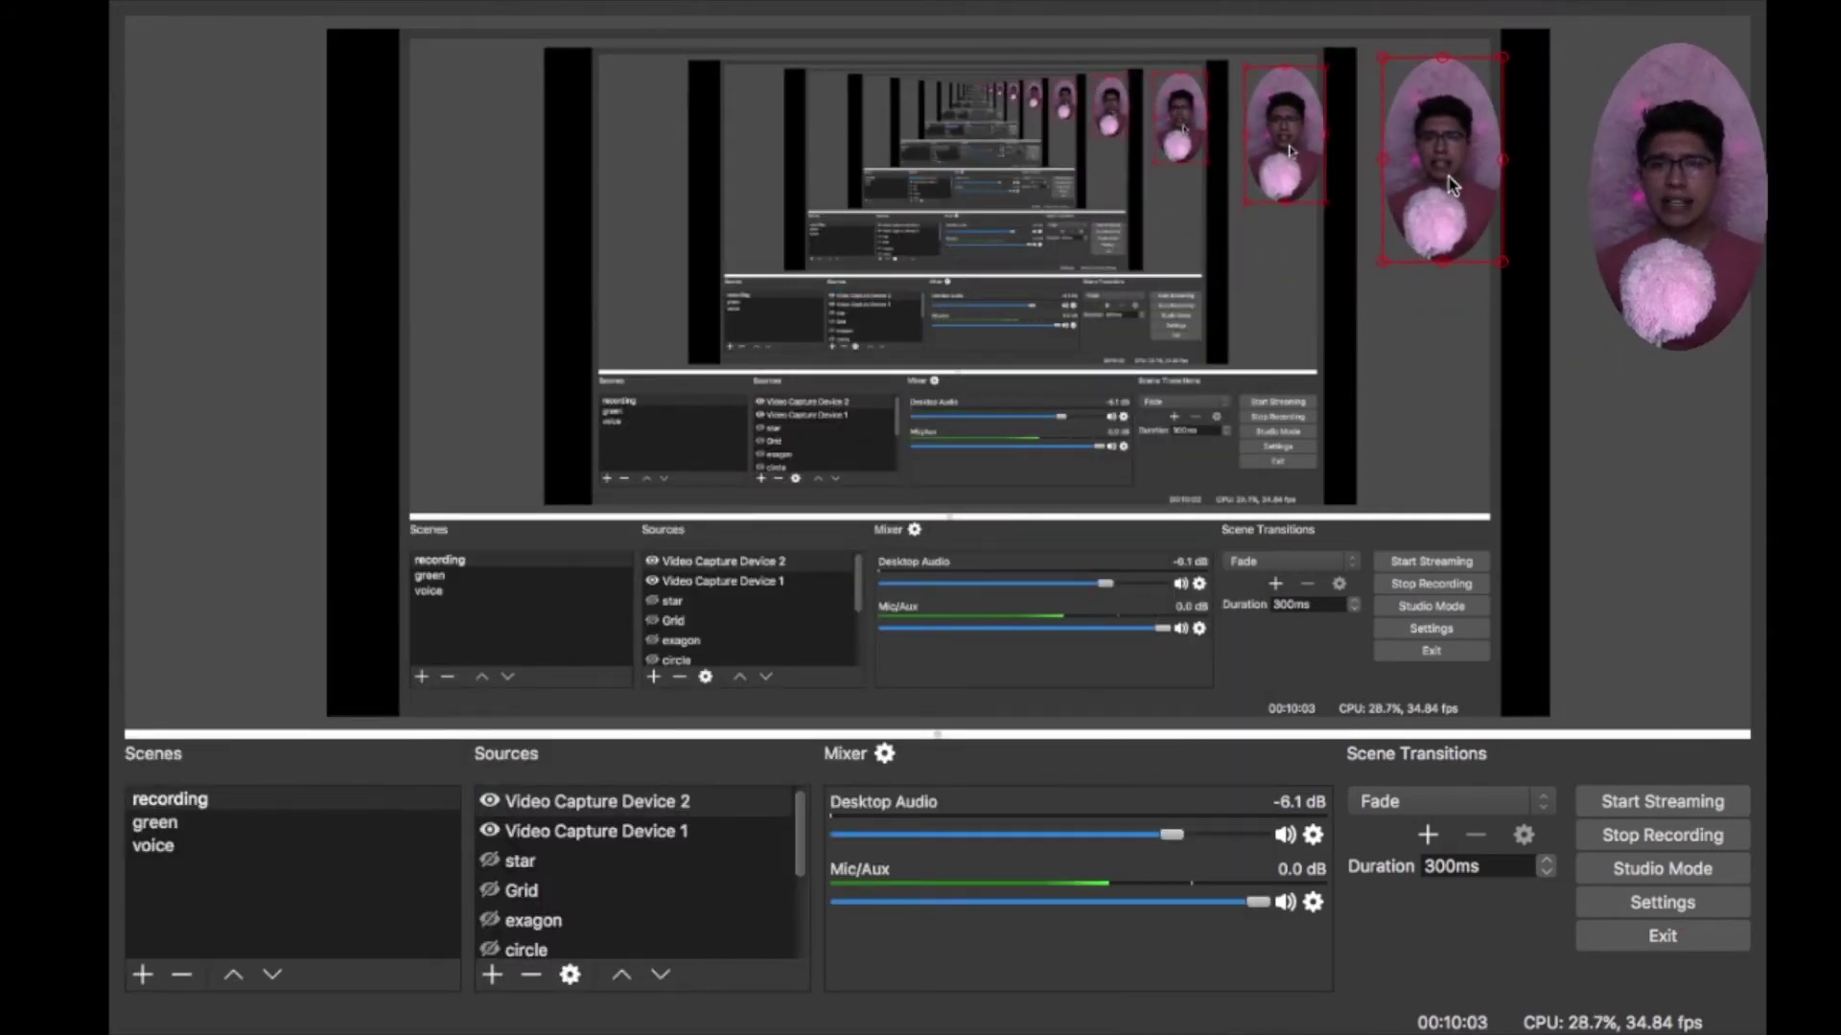
left_click_drag(1383, 263, 1333, 364)
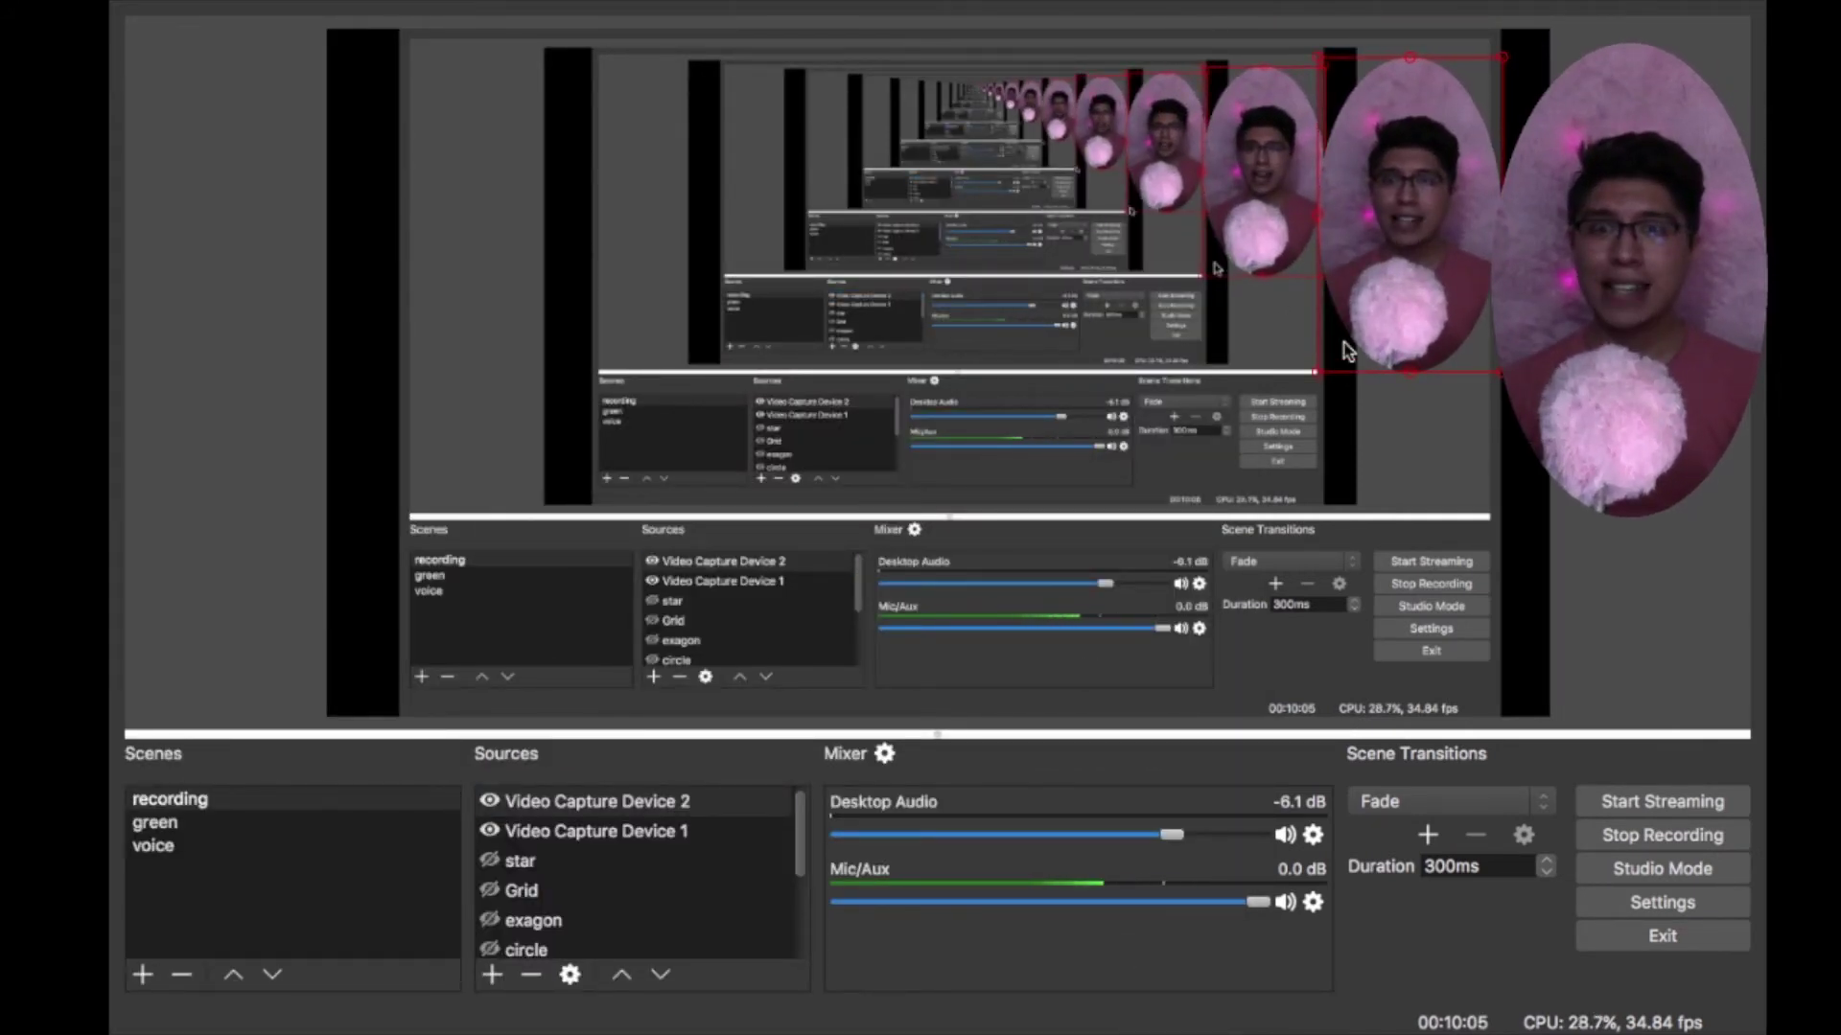